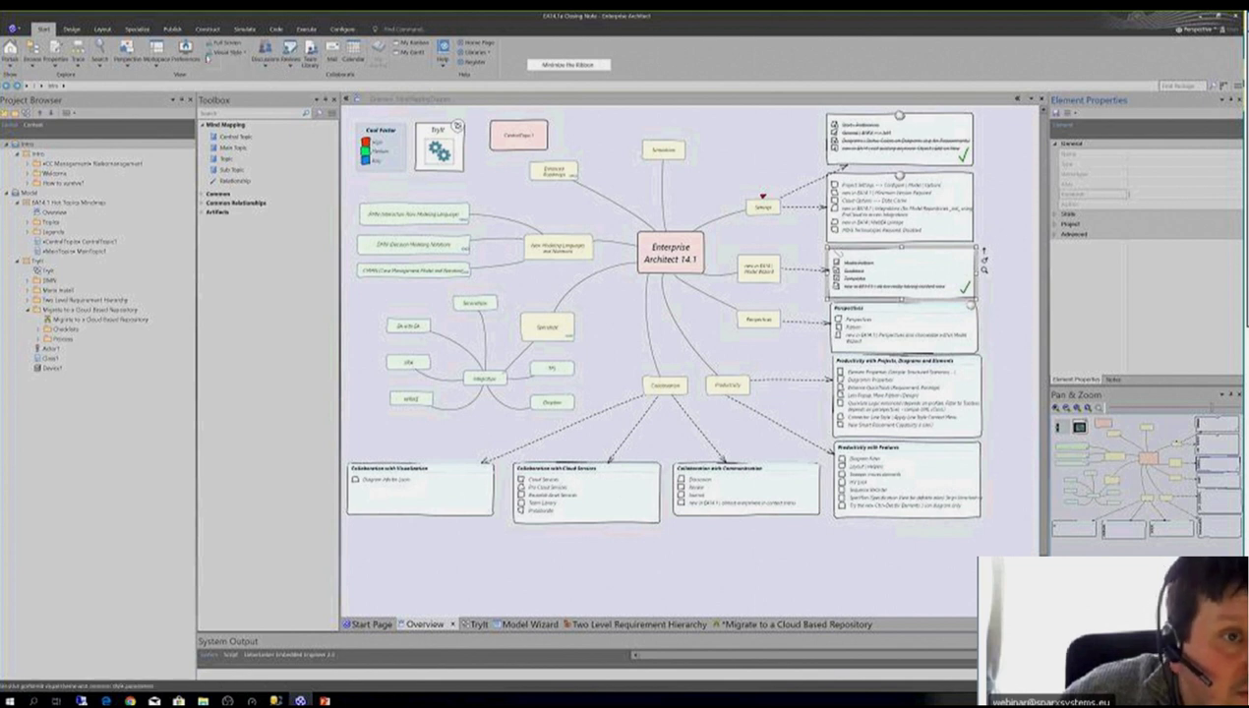
Step: Review the application look settings and search the available commands for the Workspace options
left_click(218, 55)
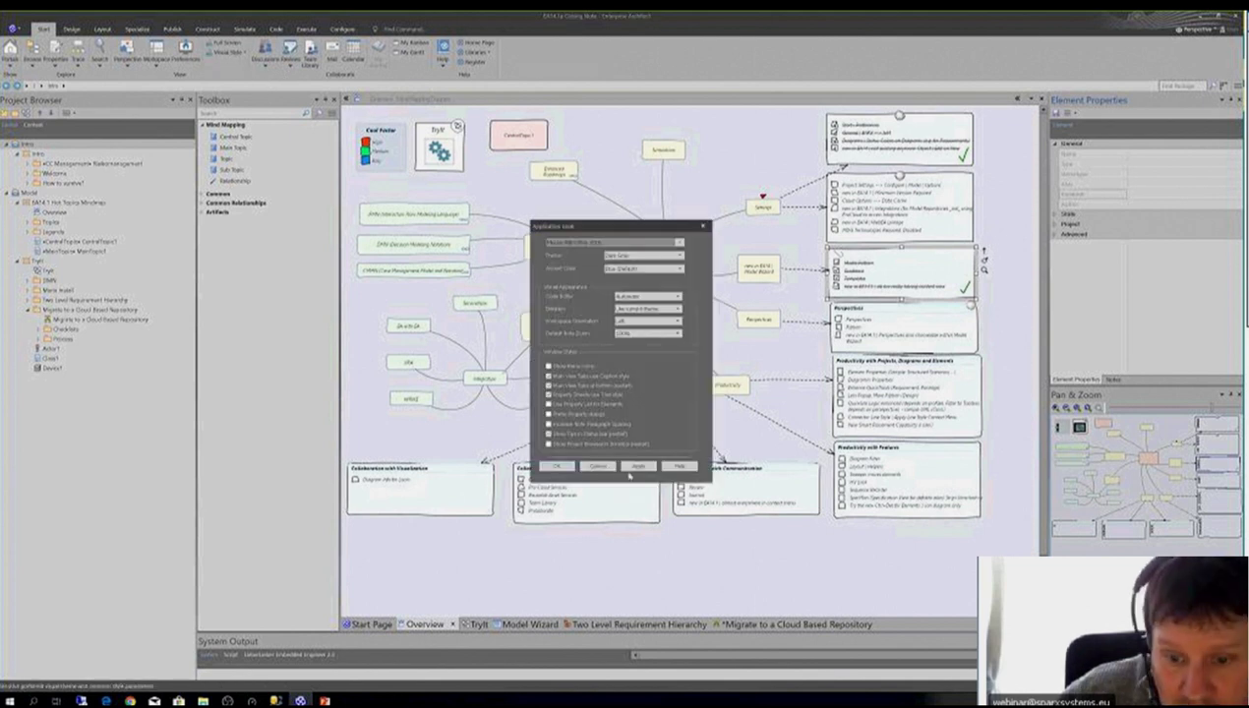
left_click(572, 464)
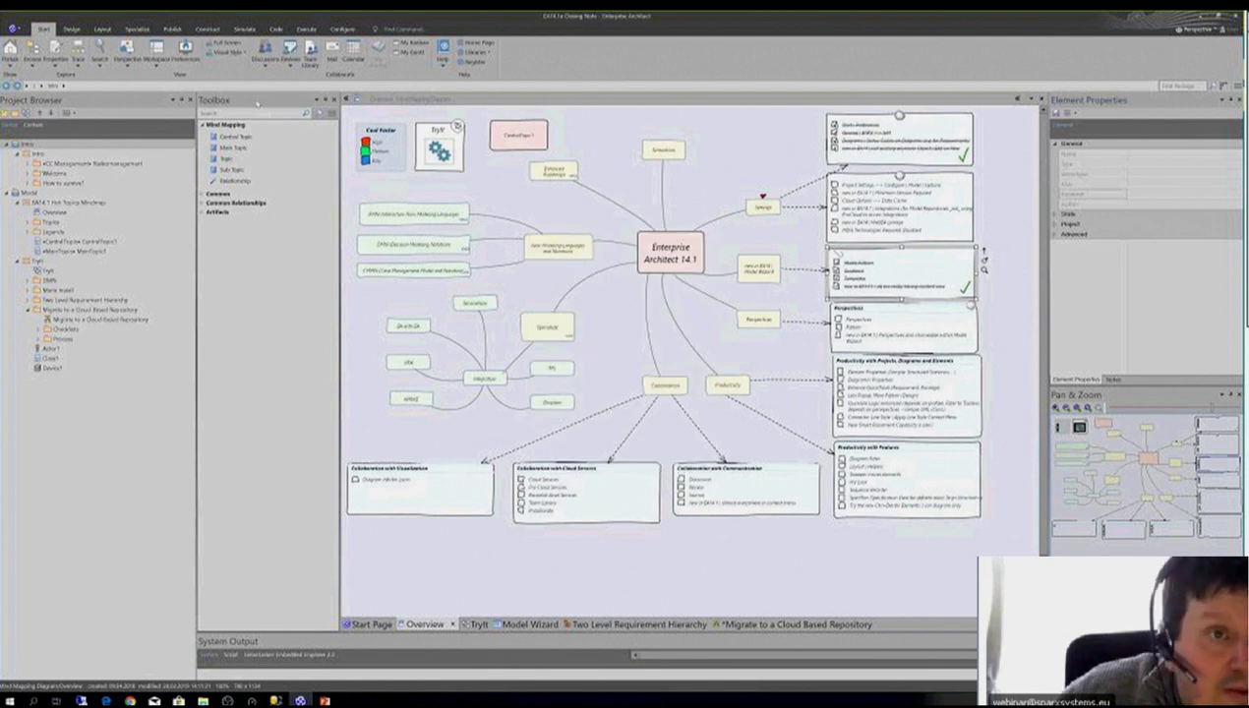
left_click(138, 29)
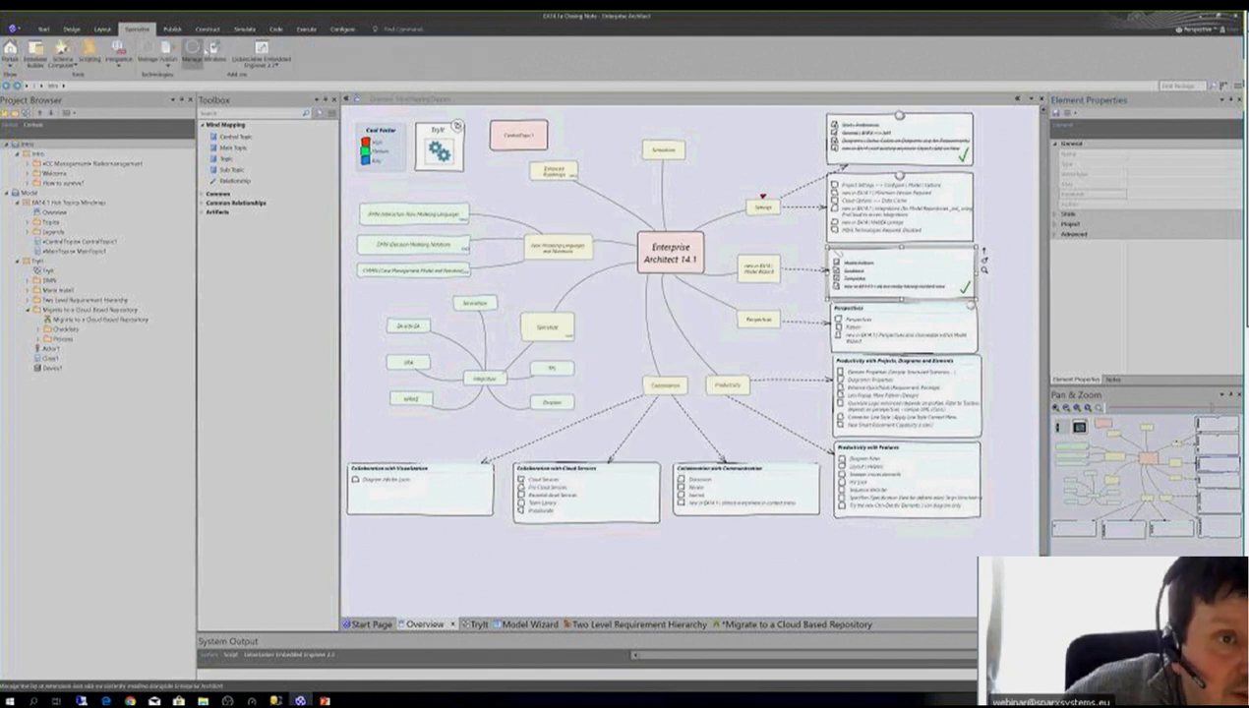
left_click(413, 30)
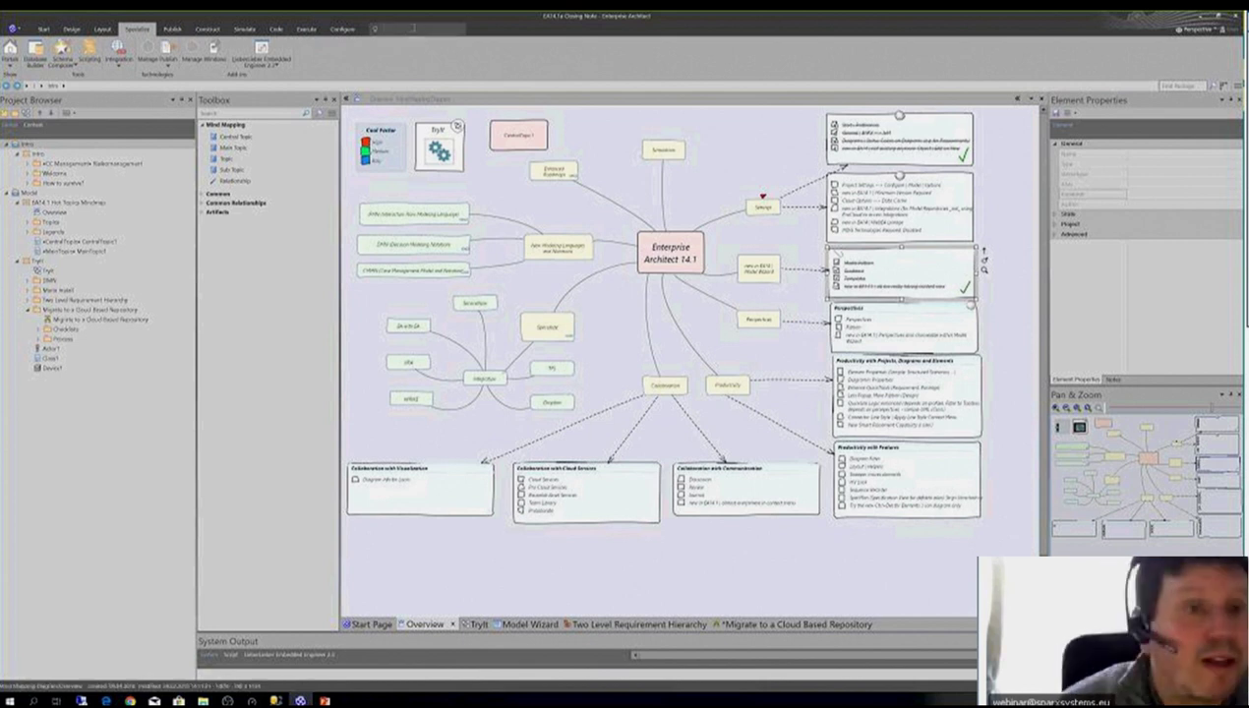
left_click(65, 30)
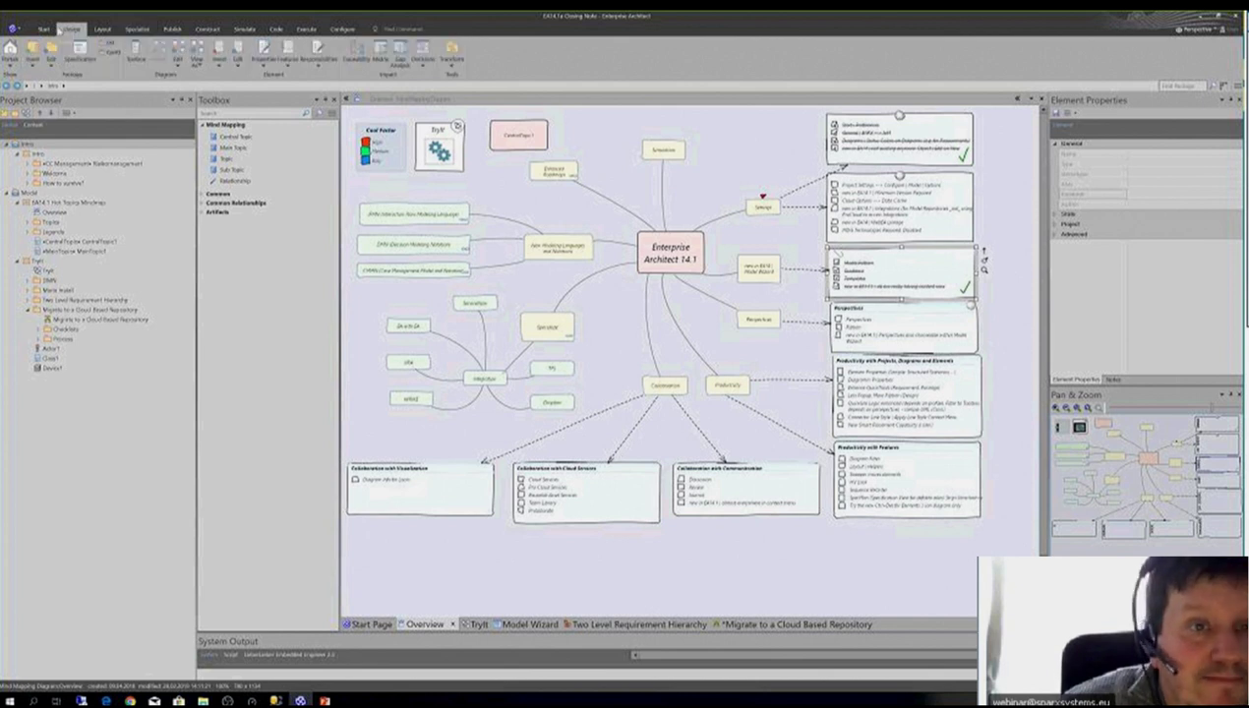
left_click(387, 30)
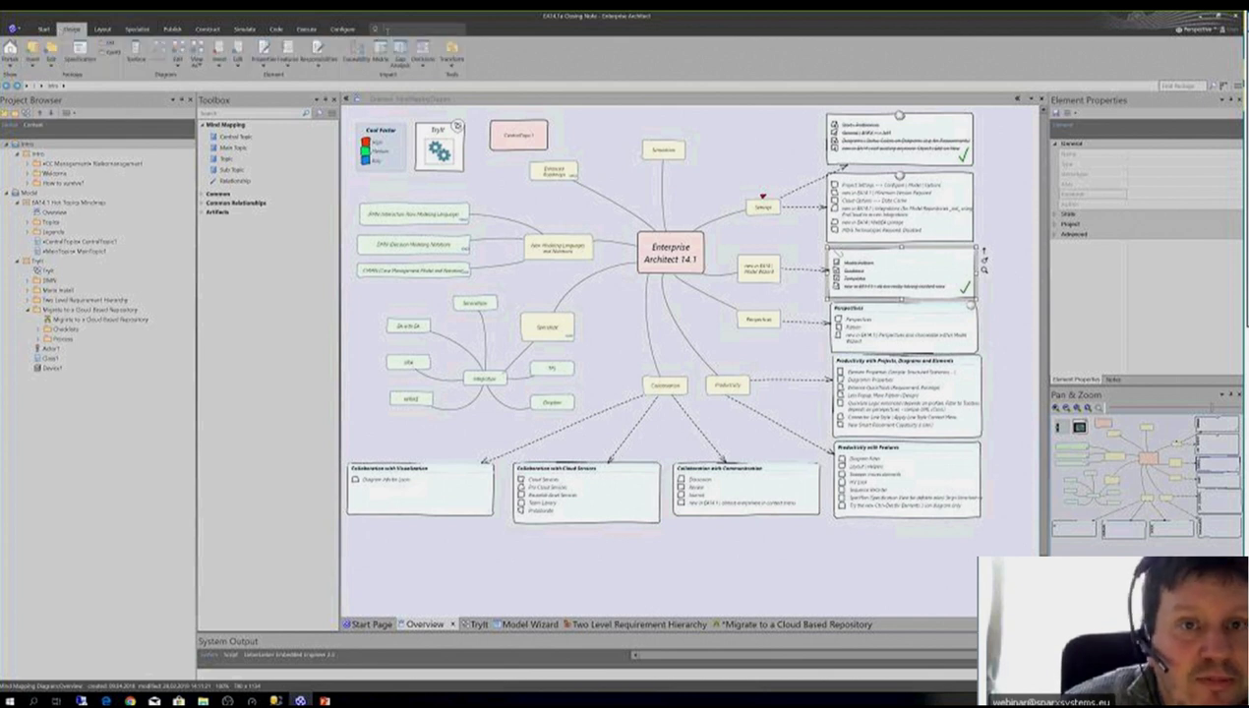
left_click(388, 30)
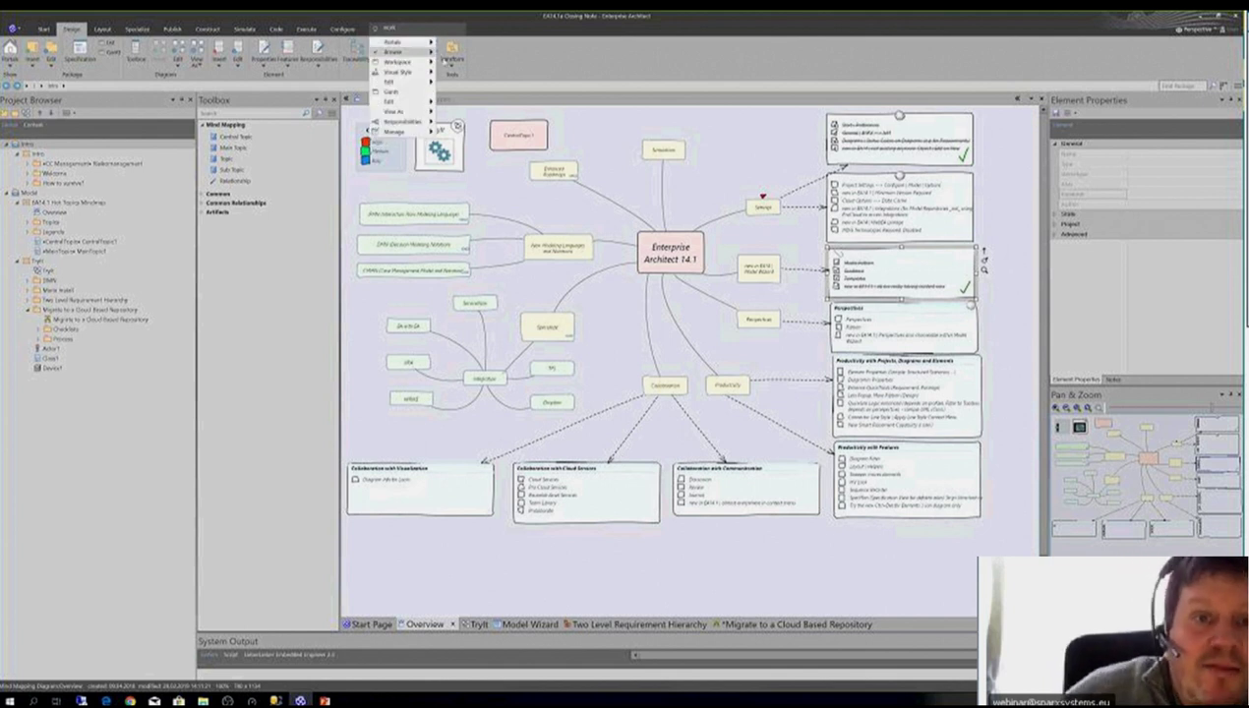
mouse_move(422, 63)
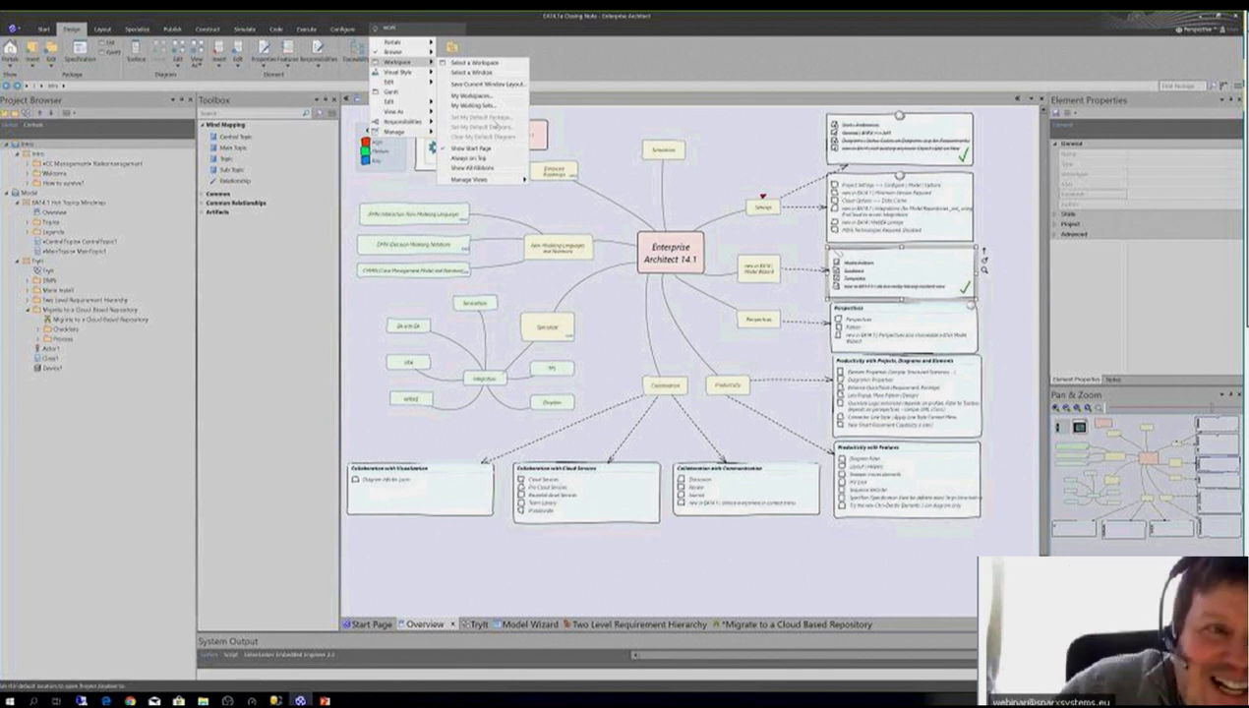
Step: Create a new custom ribbon set in the workspace layout settings, giving it a personal name
left_click(43, 29)
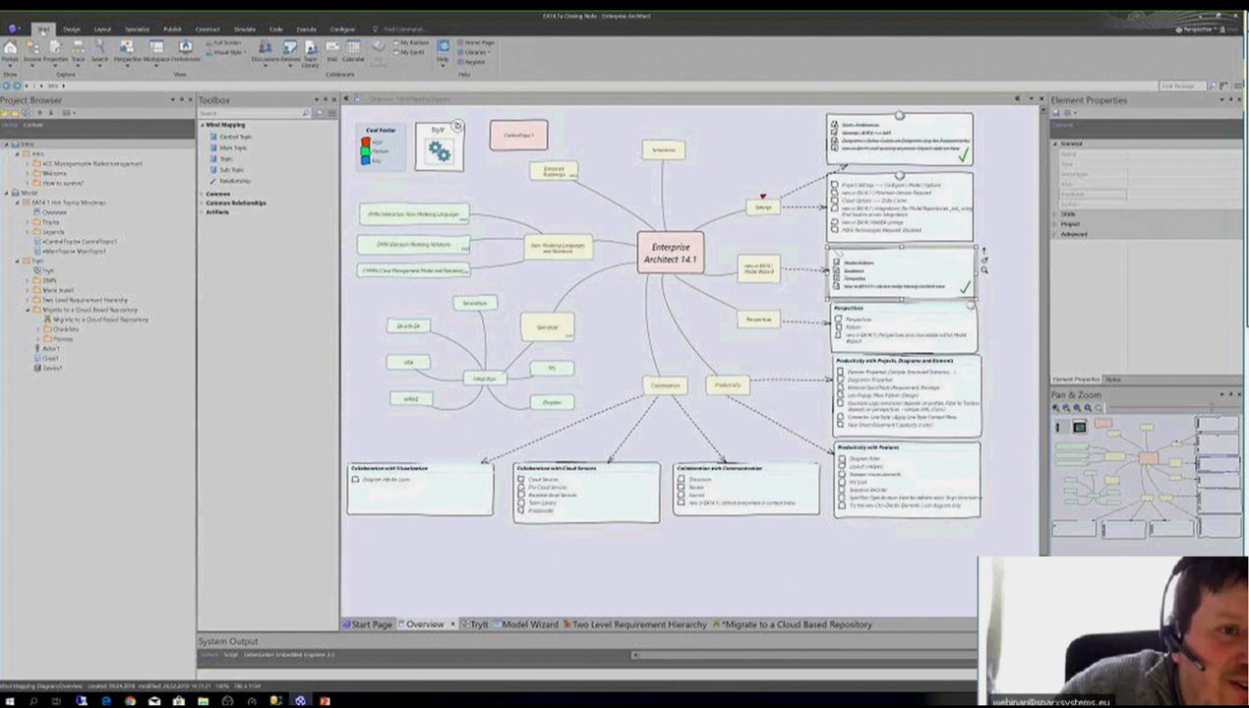
left_click(156, 59)
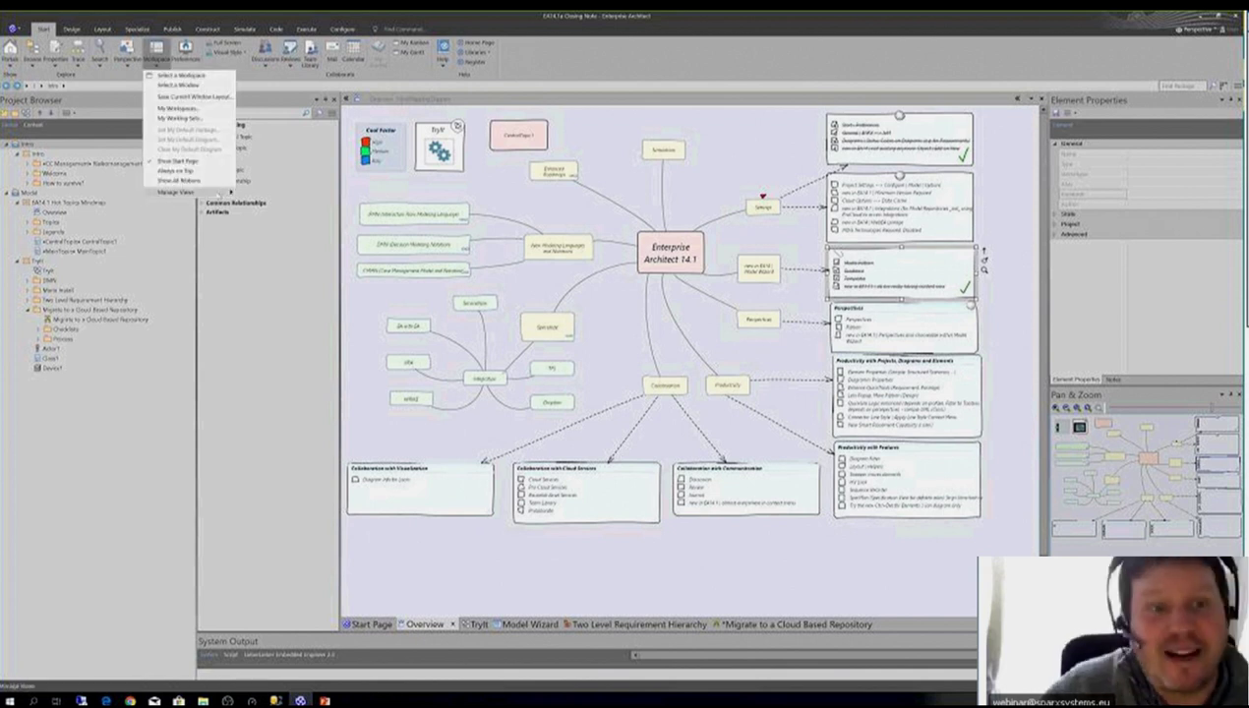
mouse_move(218, 188)
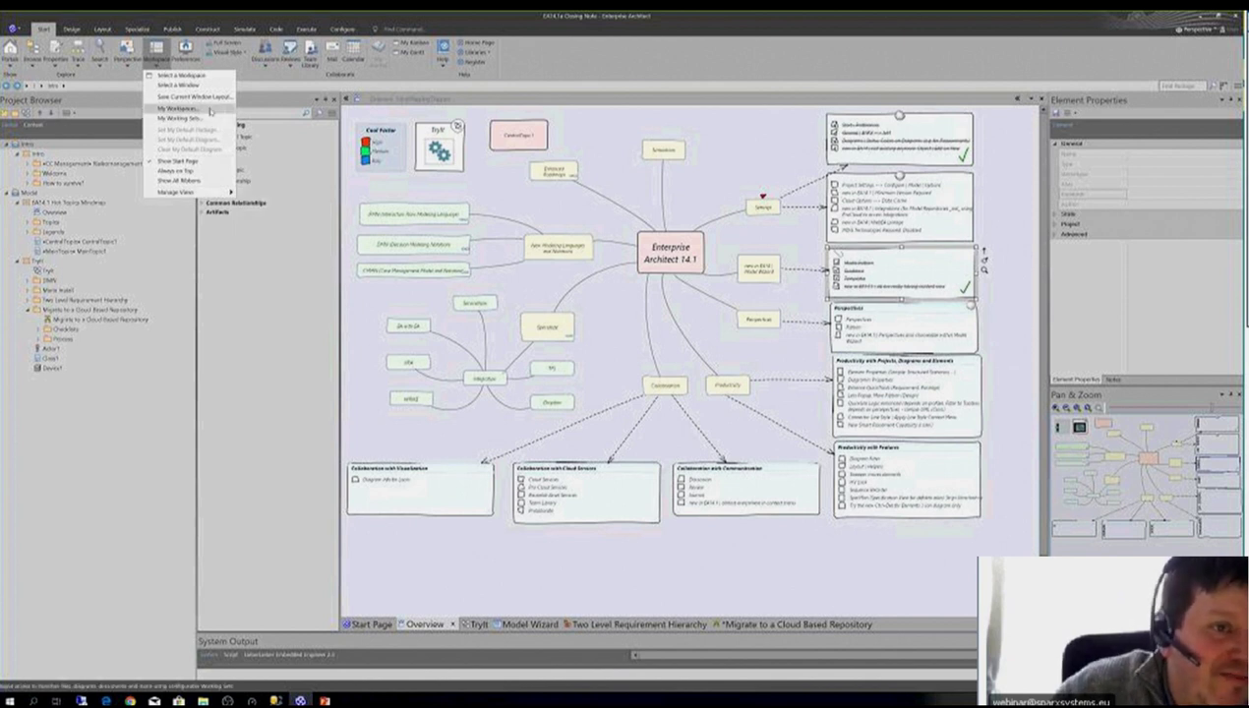
left_click(209, 108)
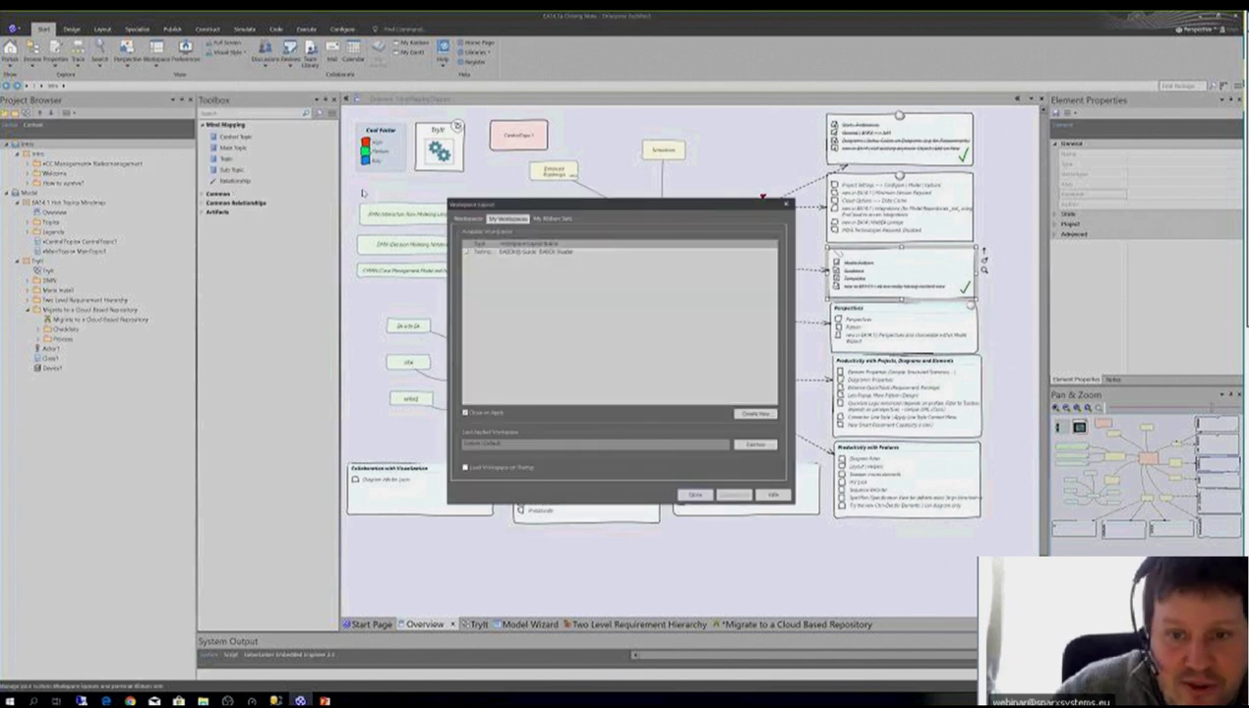
left_click(552, 220)
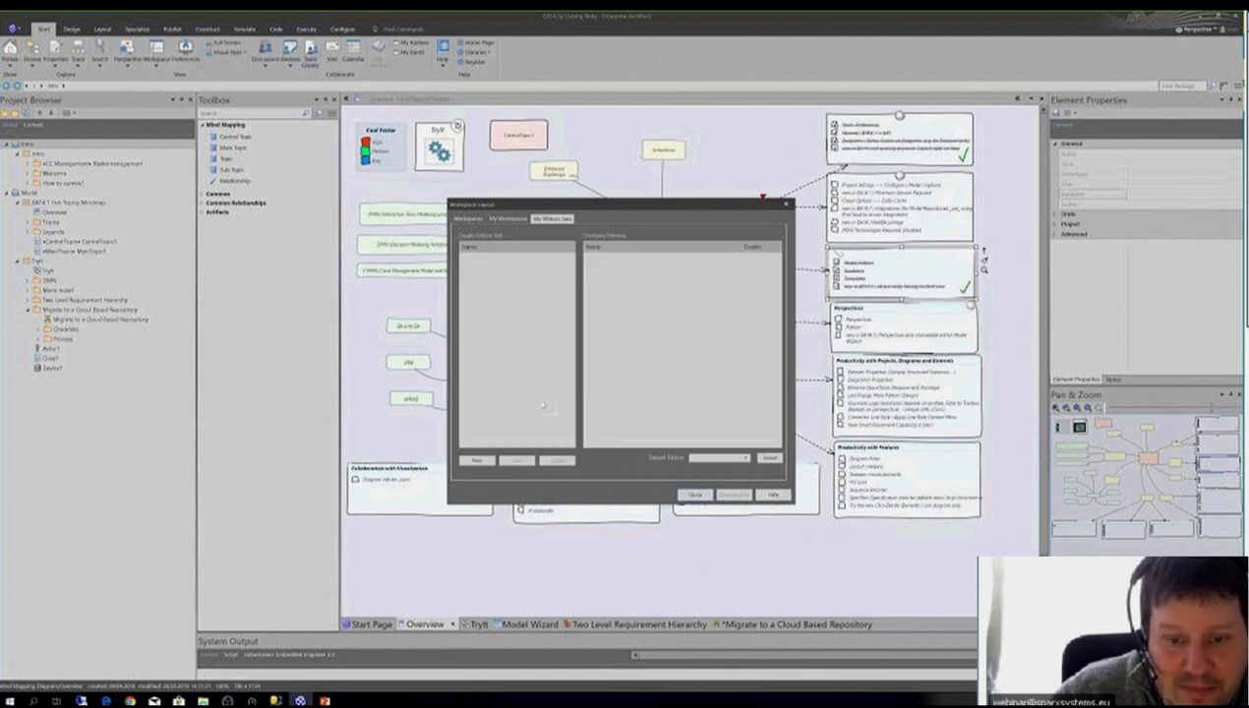
left_click(477, 460)
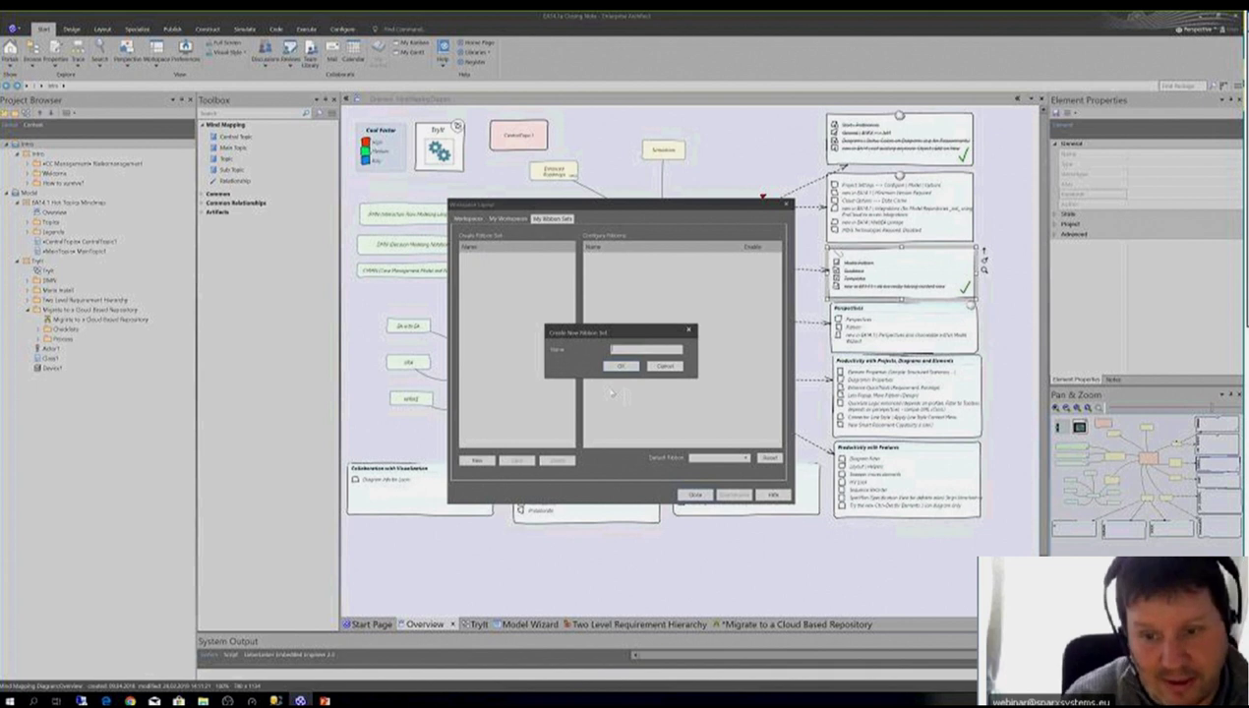
type("Peter's 1st")
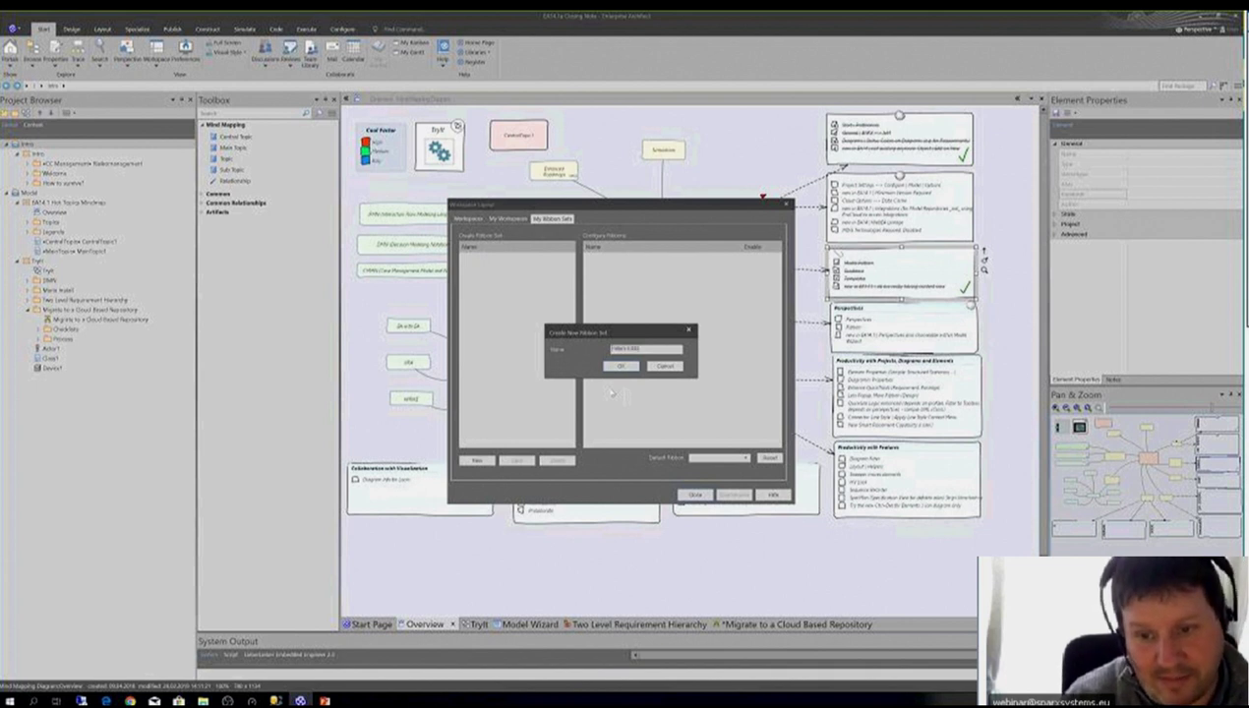
key("Return")
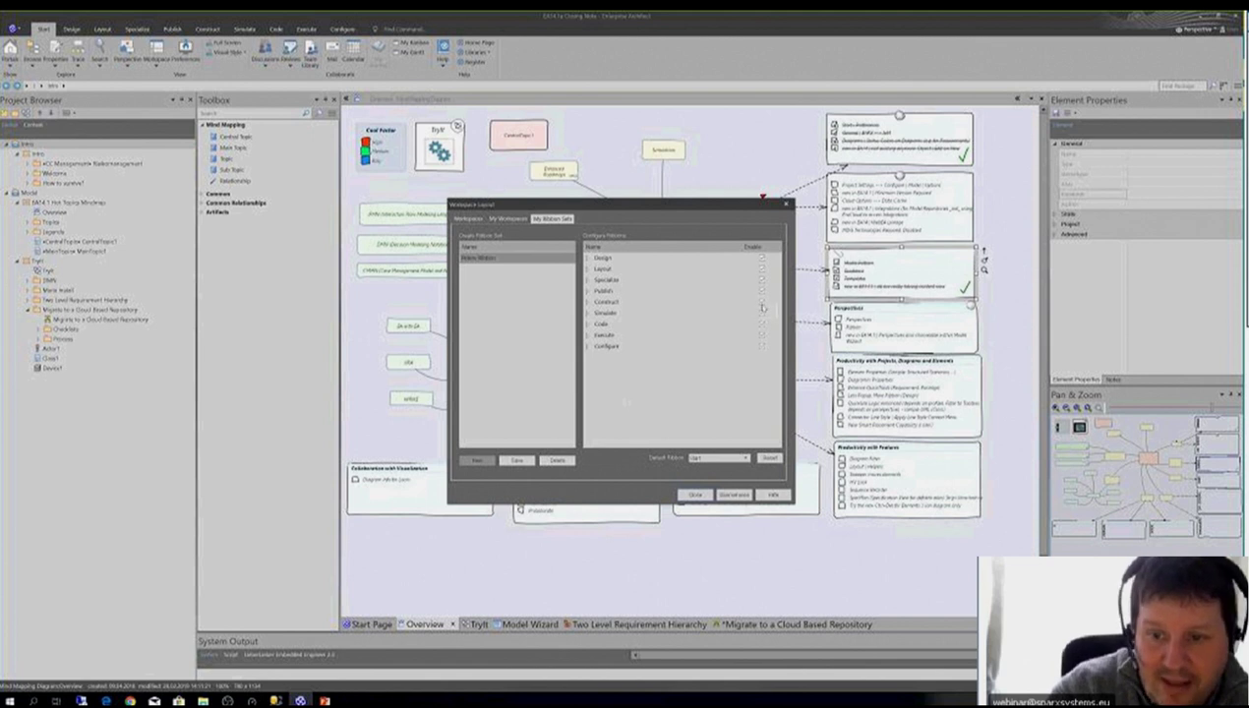
Step: Disable the Construct, Simulate, Code, Execute and Configure ribbons in the new ribbon set, and apply it
left_click(760, 302)
left_click(761, 313)
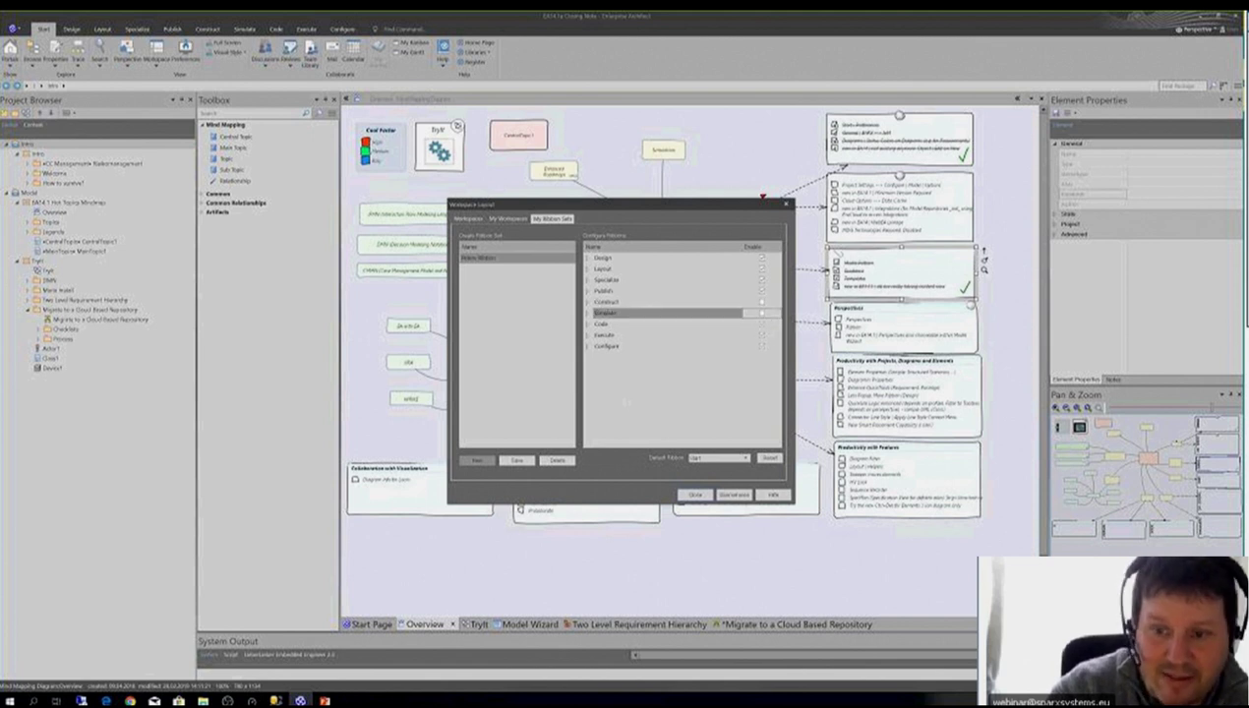
left_click(763, 324)
left_click(762, 335)
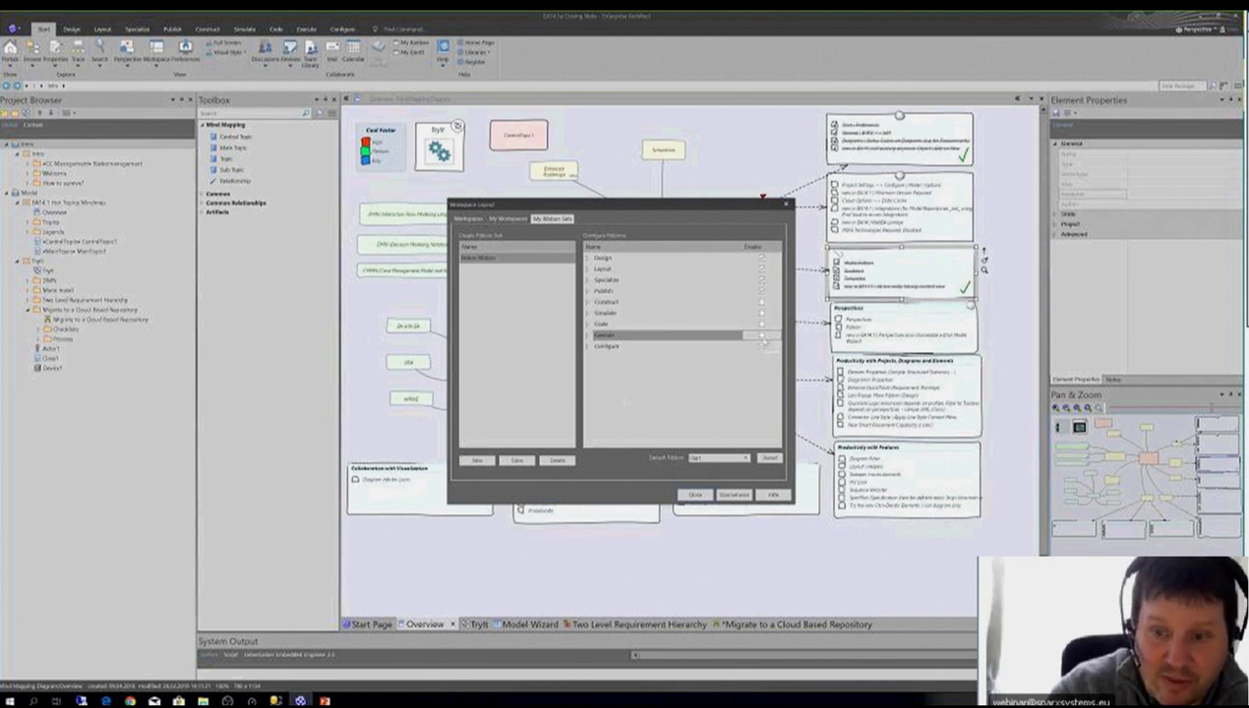
left_click(763, 346)
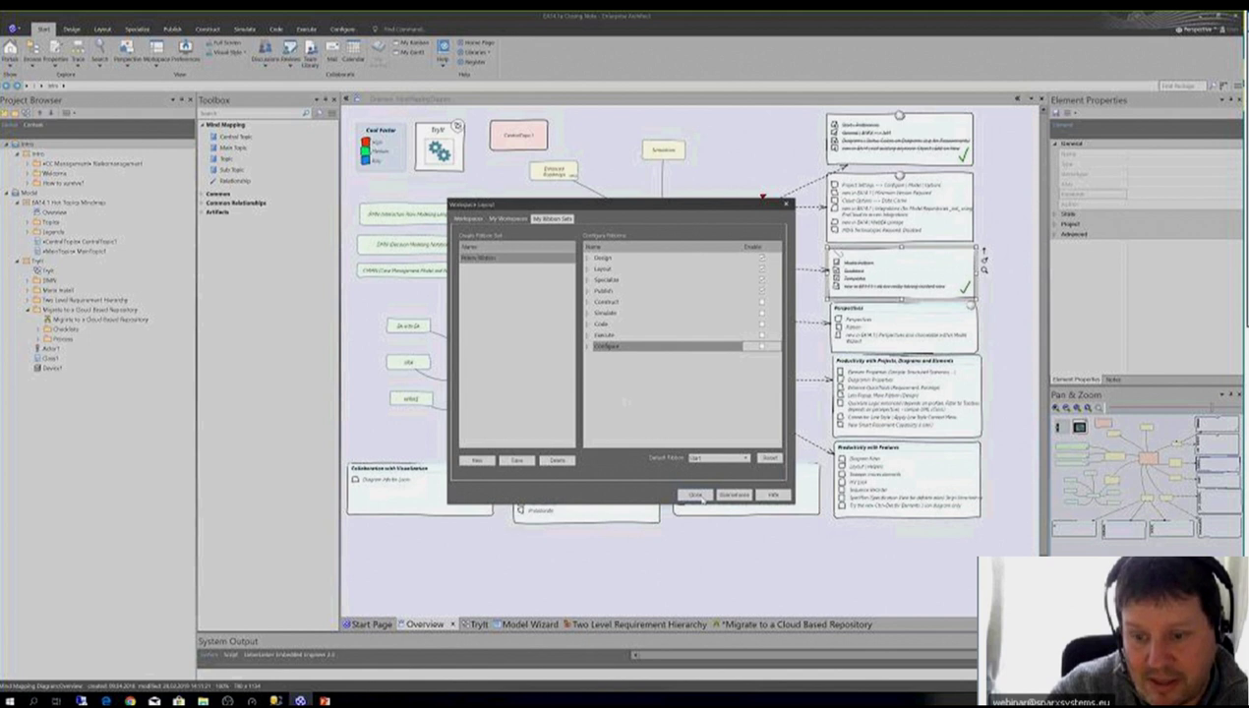
left_click(728, 495)
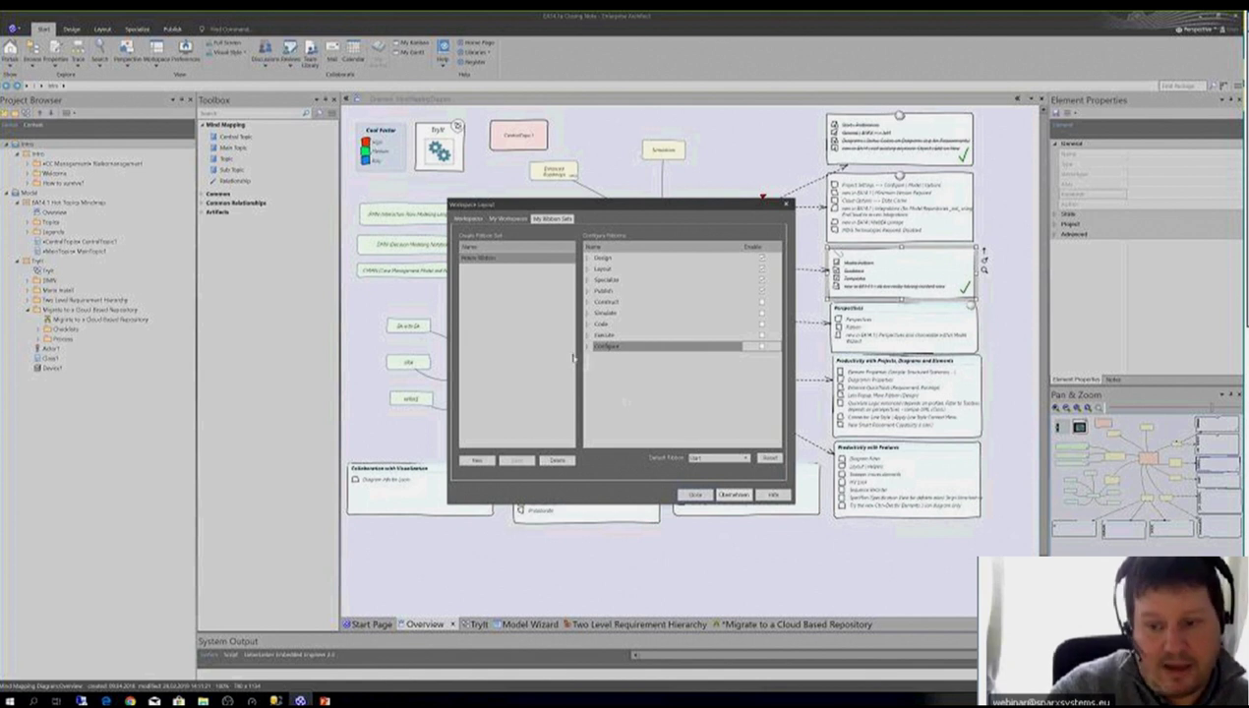
left_click(696, 496)
Step: Look over the reduced Design and Start ribbons and restore all ribbons through the perspective management options
left_click(71, 30)
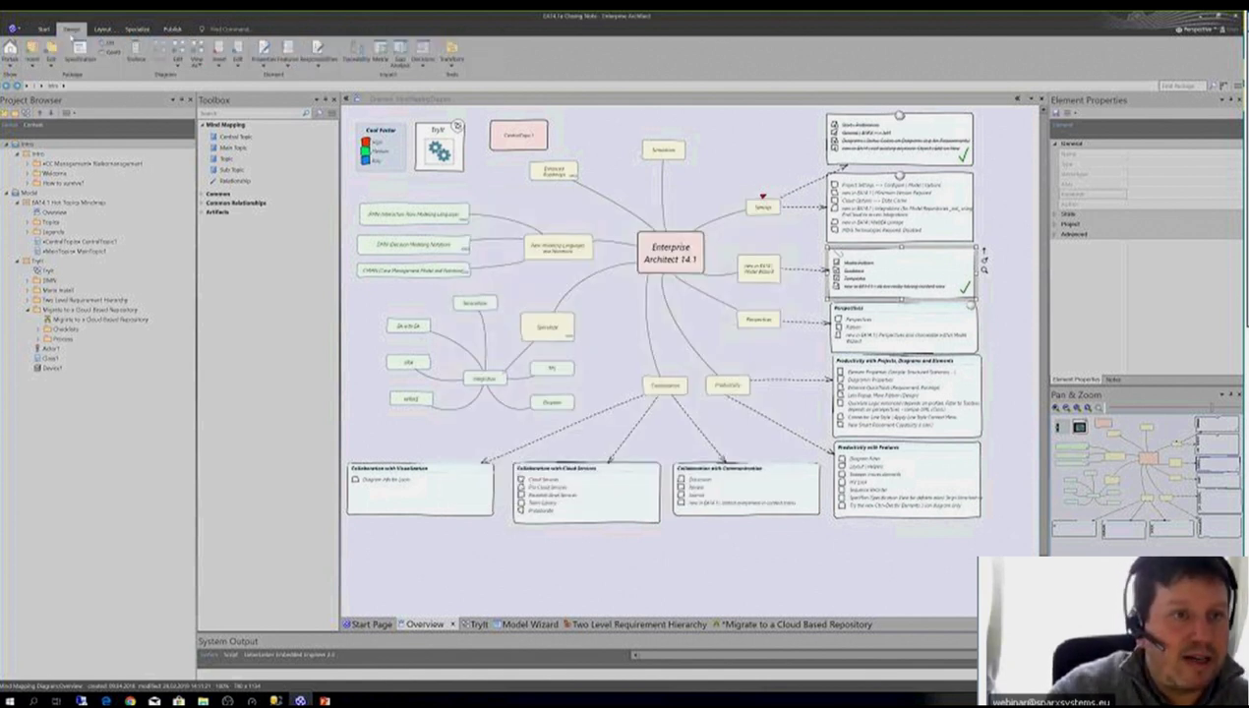
left_click(44, 29)
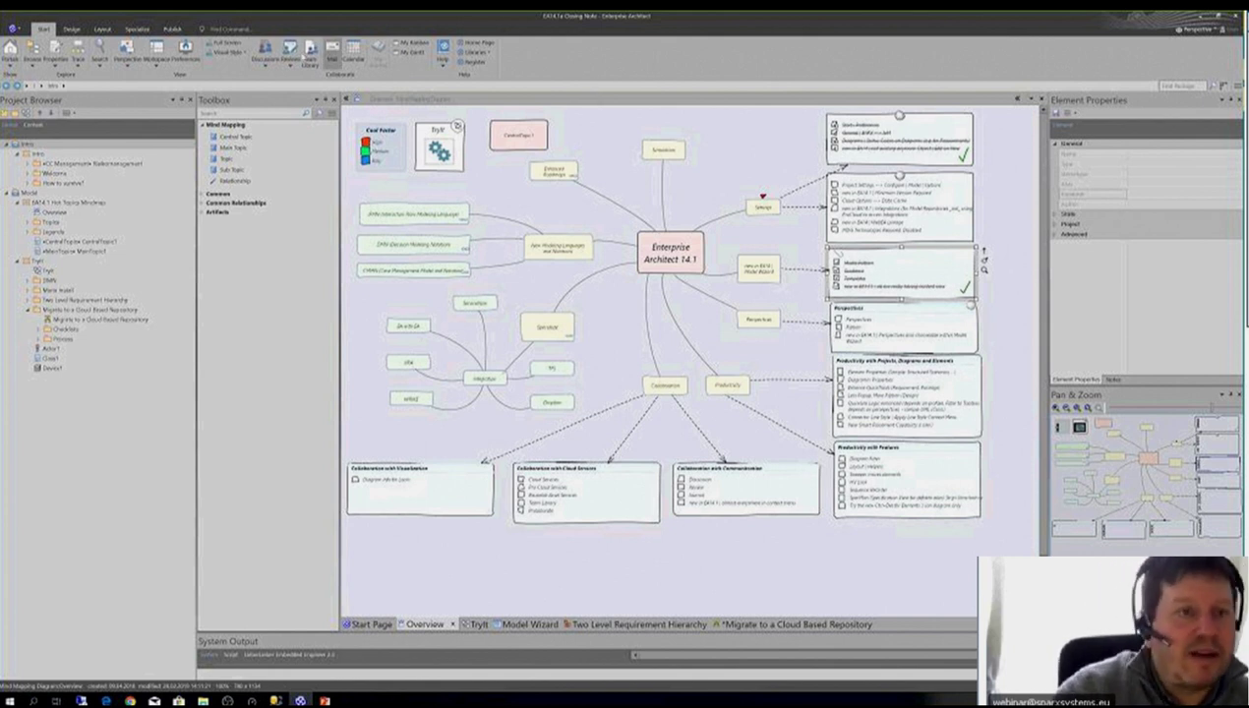
left_click(1194, 35)
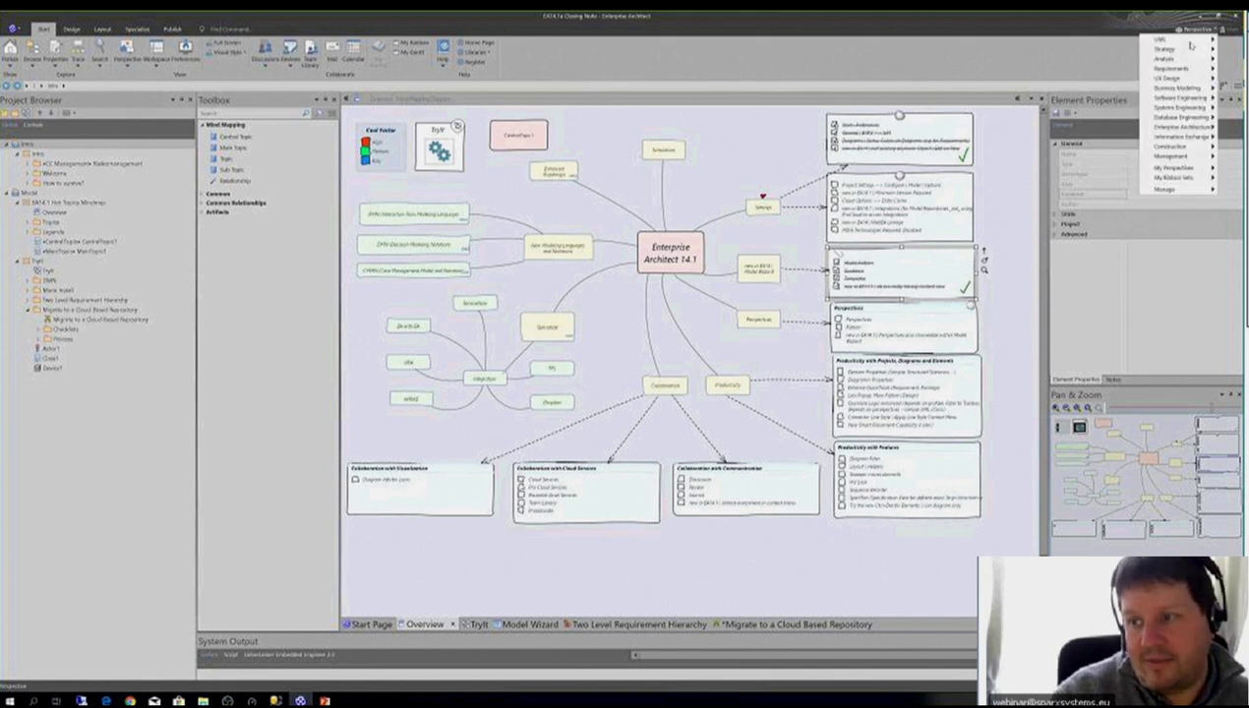
mouse_move(1180, 179)
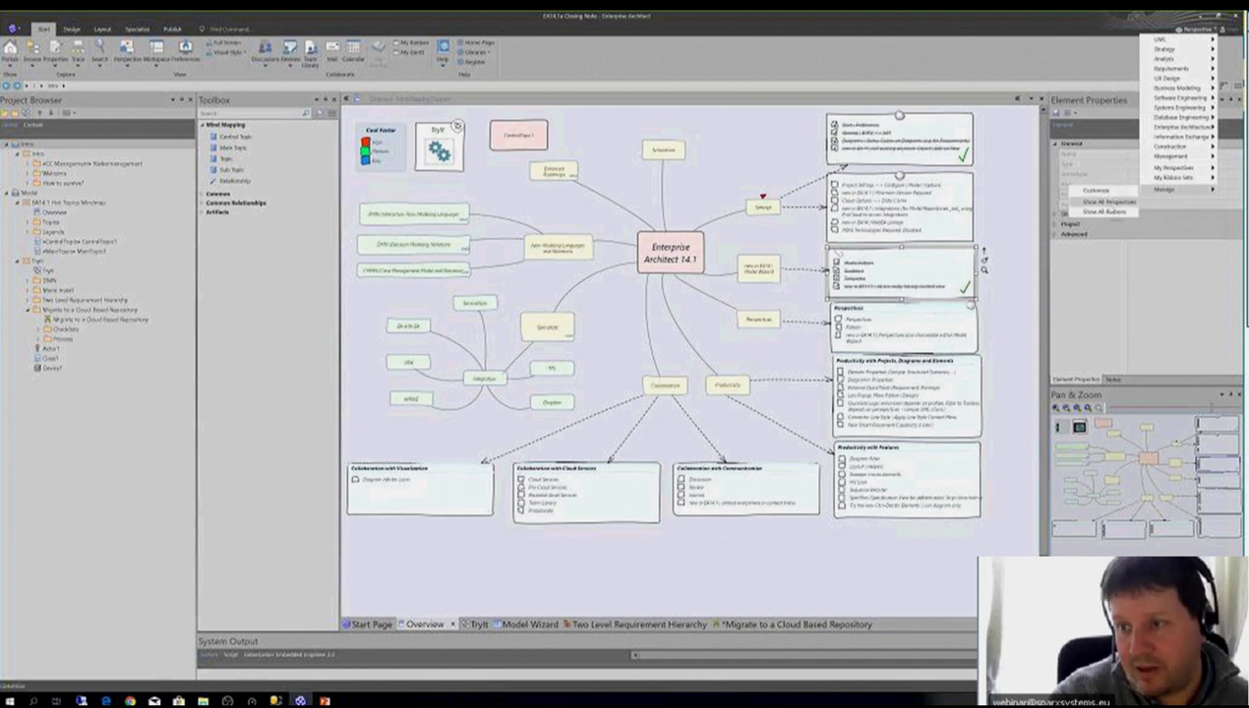
left_click(1104, 211)
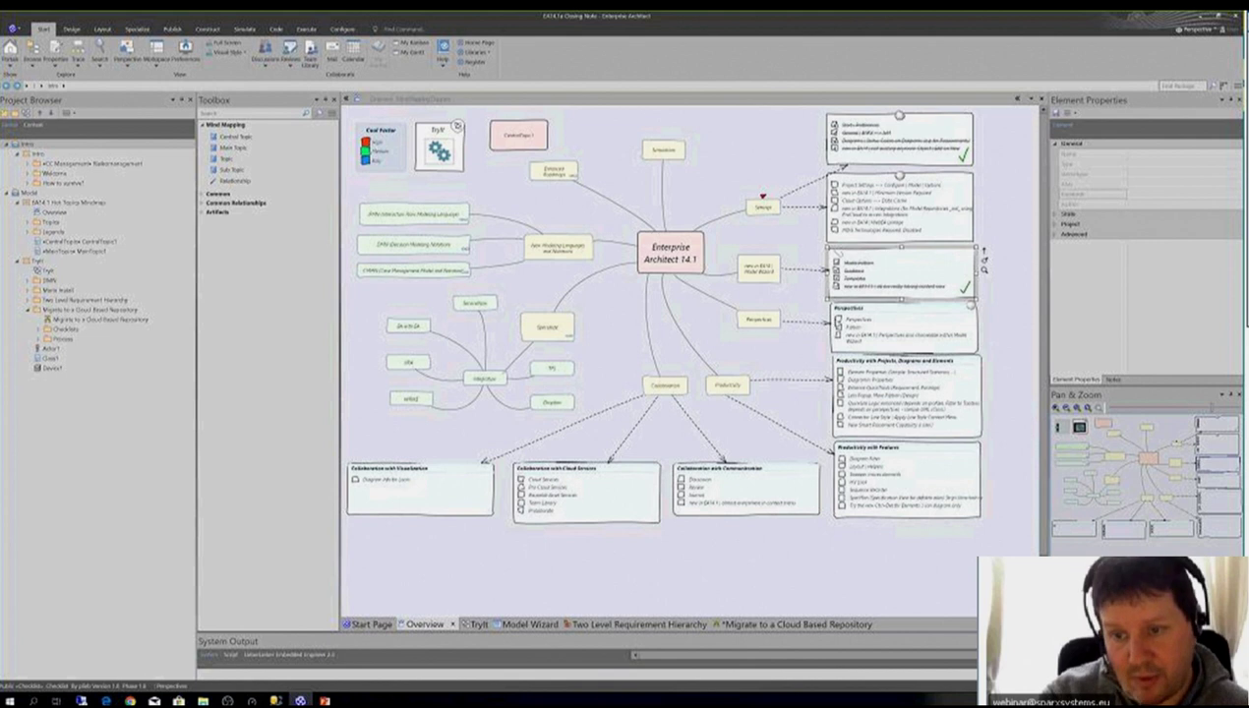
Step: Mark all three items of the Perspectives checklist in the mind map as done
left_click(839, 322)
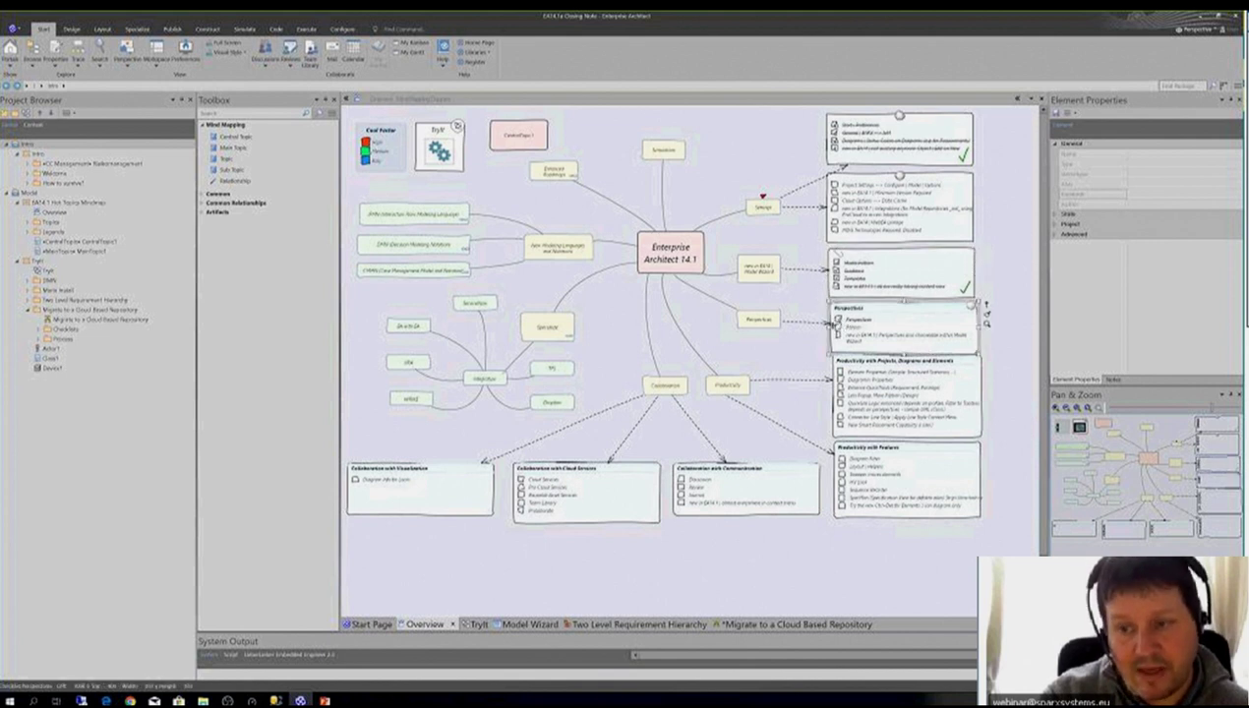
left_click(839, 328)
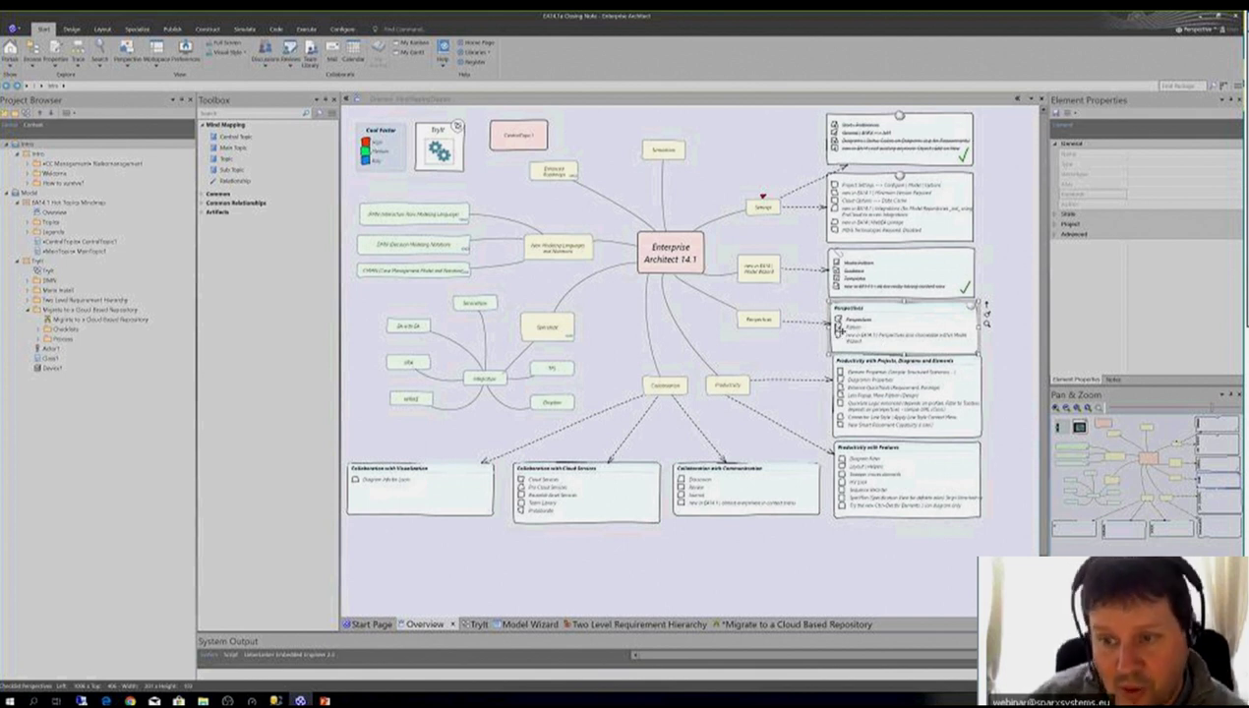
left_click(838, 332)
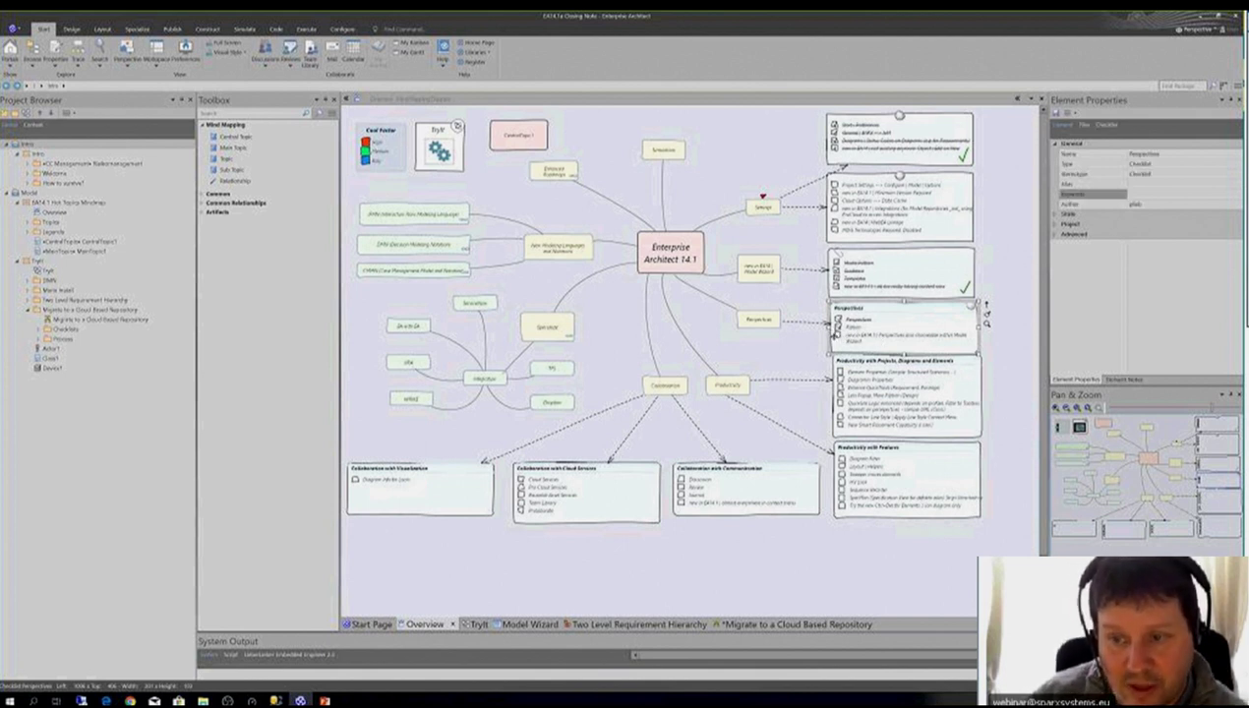
left_click(838, 335)
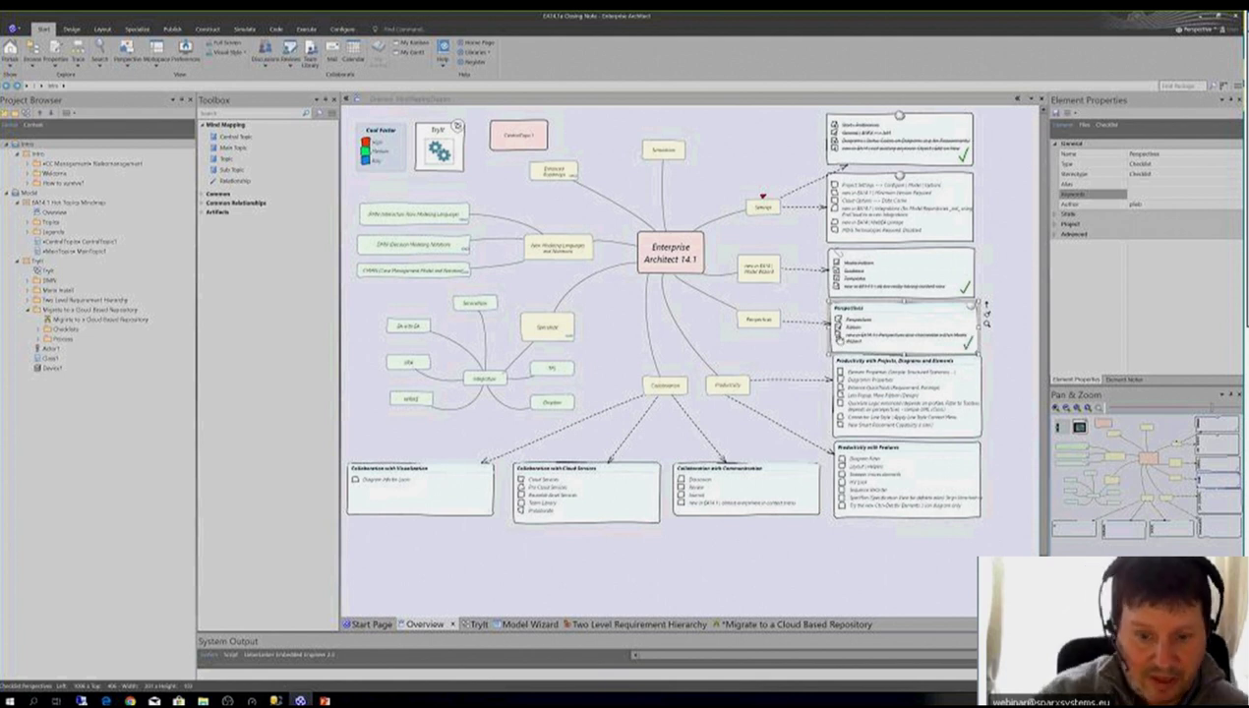
Step: Start quick links from the Enterprise Architect 14.1 central topic into empty space and toggle the Filter to Toolbox option
left_click(769, 426)
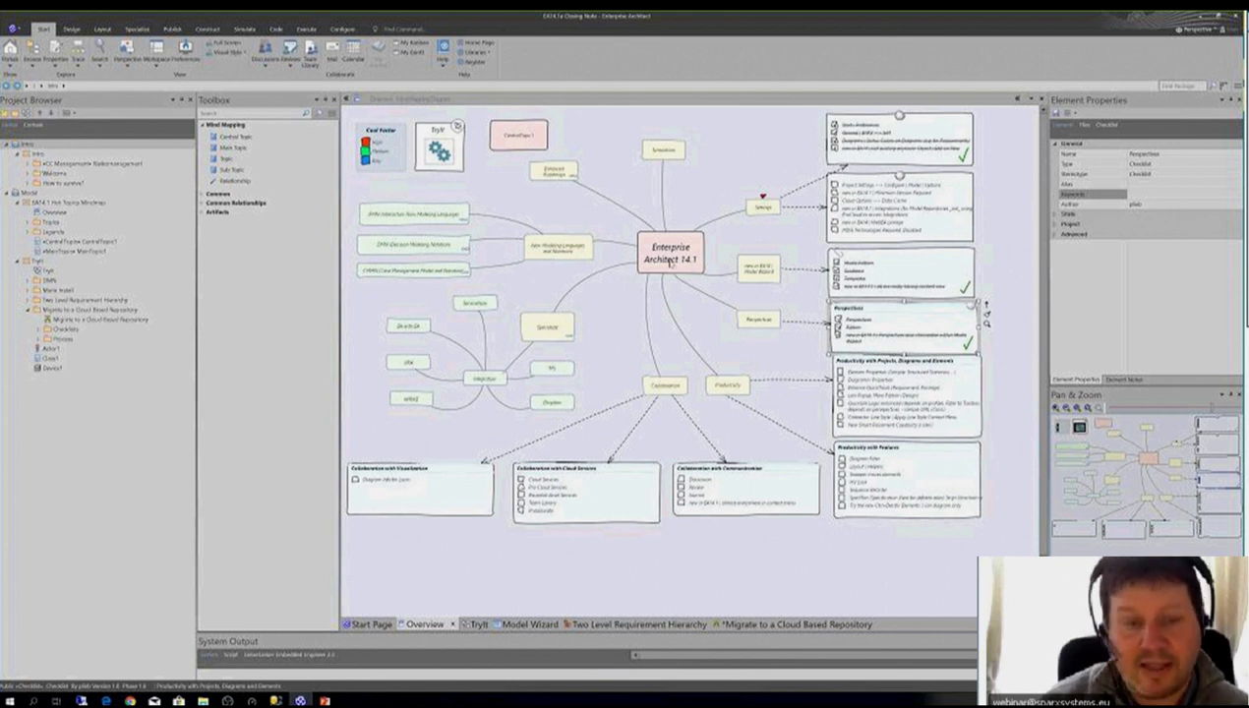
left_click(670, 262)
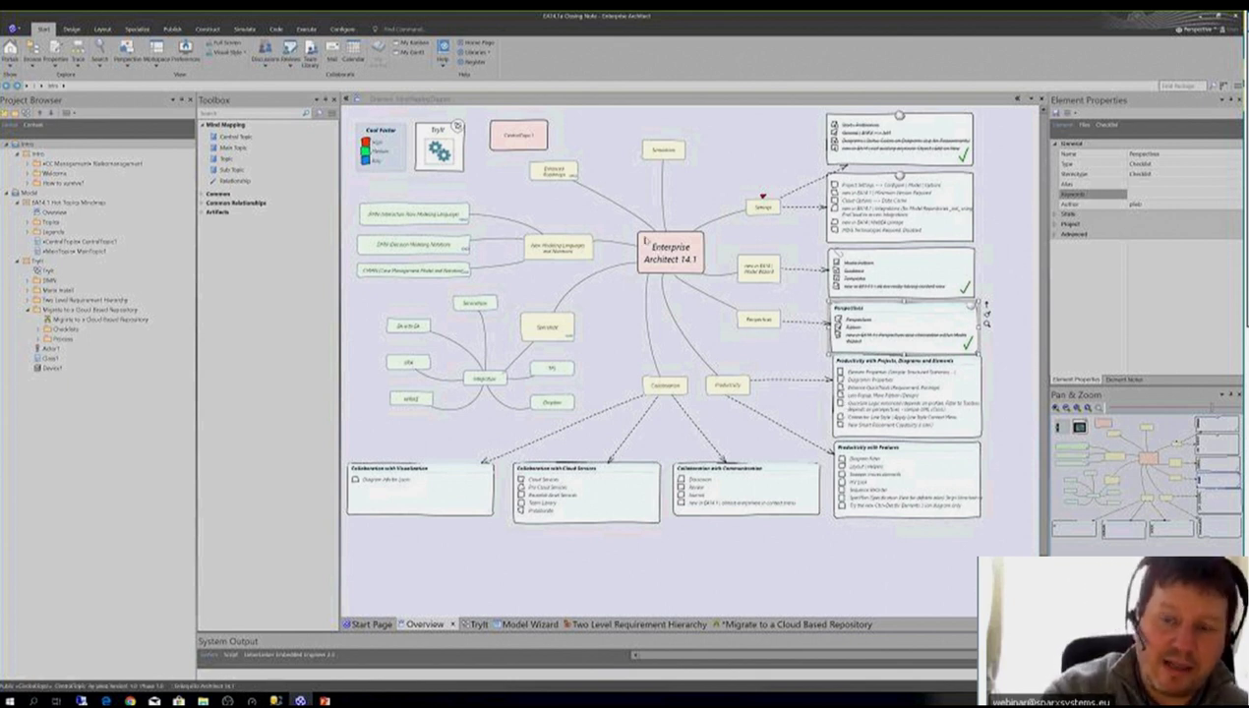
left_click(631, 282)
left_click(670, 254)
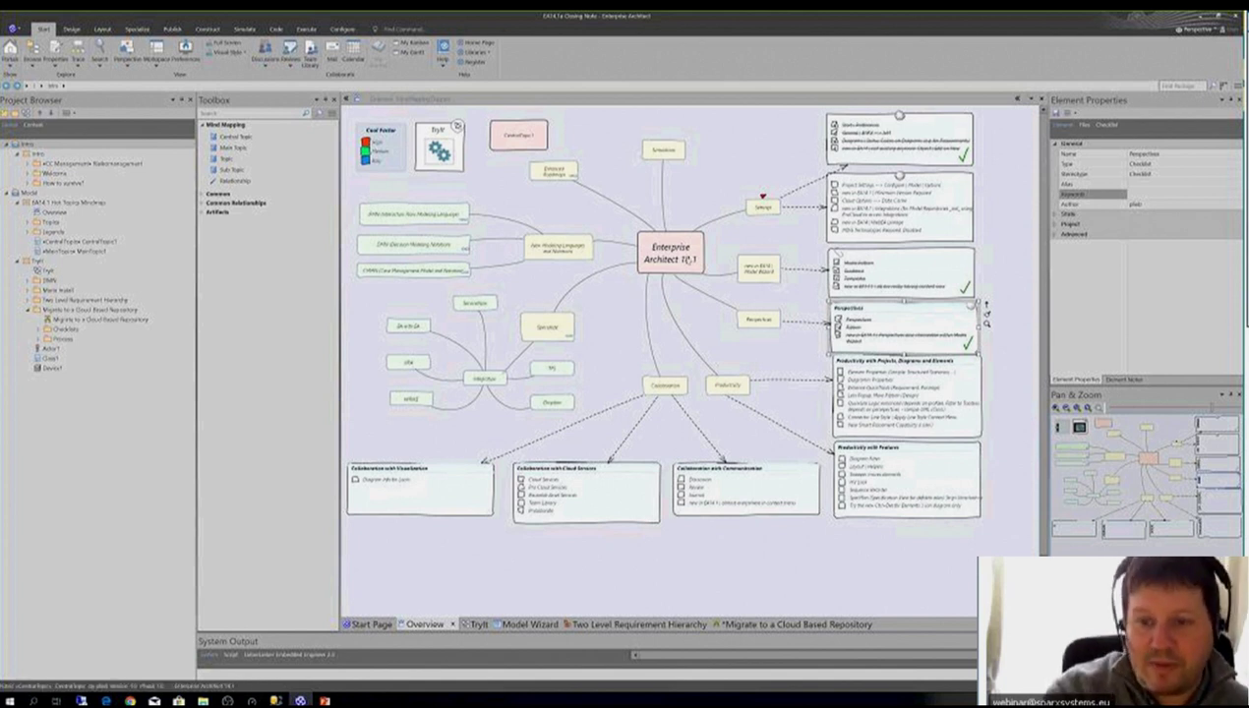
left_click(651, 249)
left_click(651, 249)
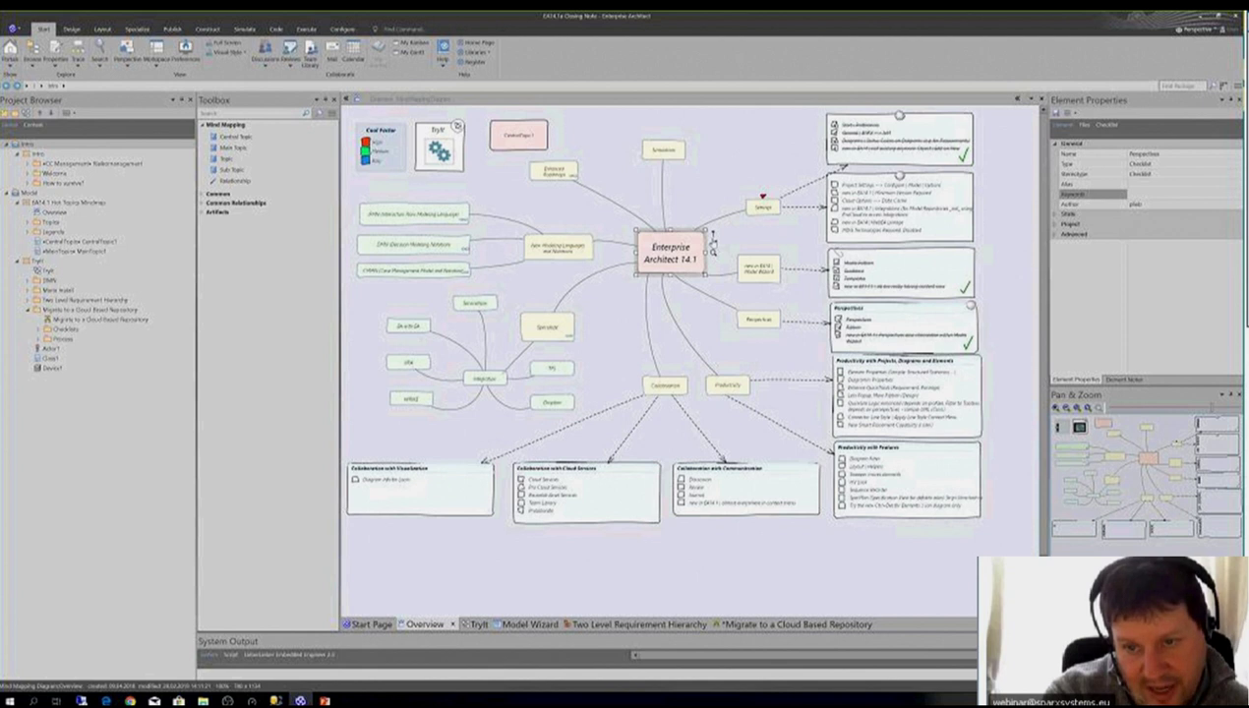
left_click_drag(710, 240, 729, 155)
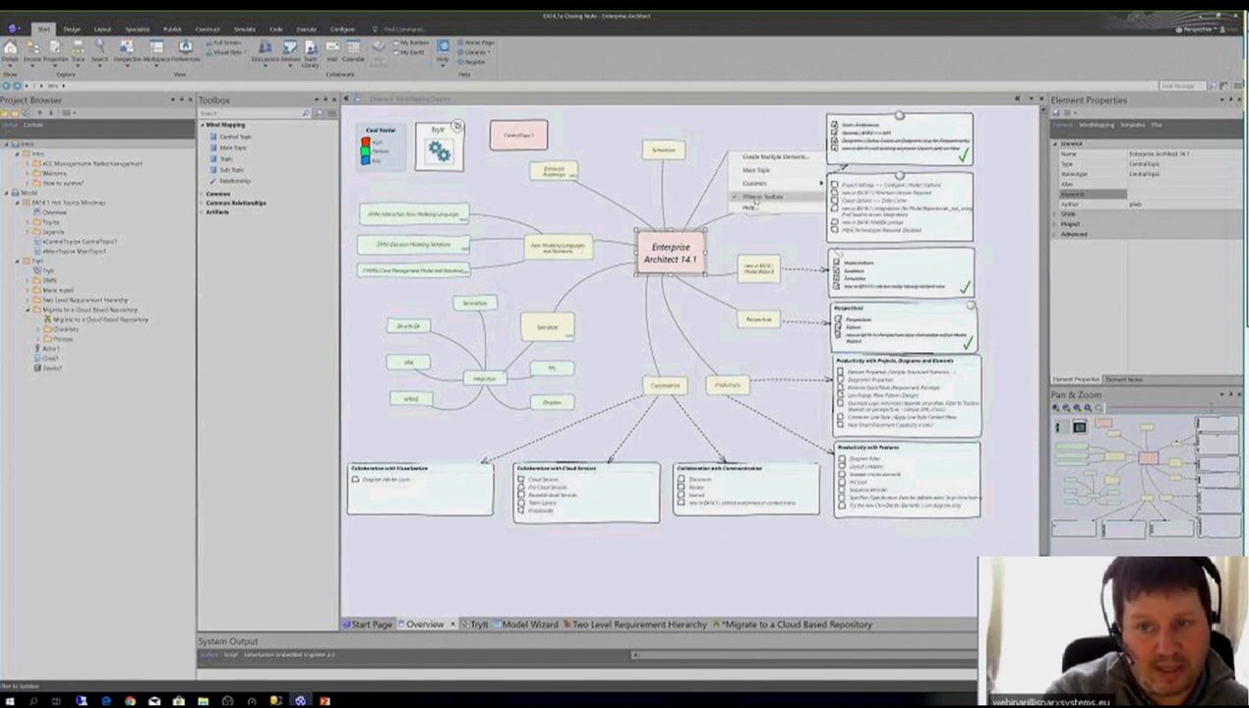
left_click(756, 169)
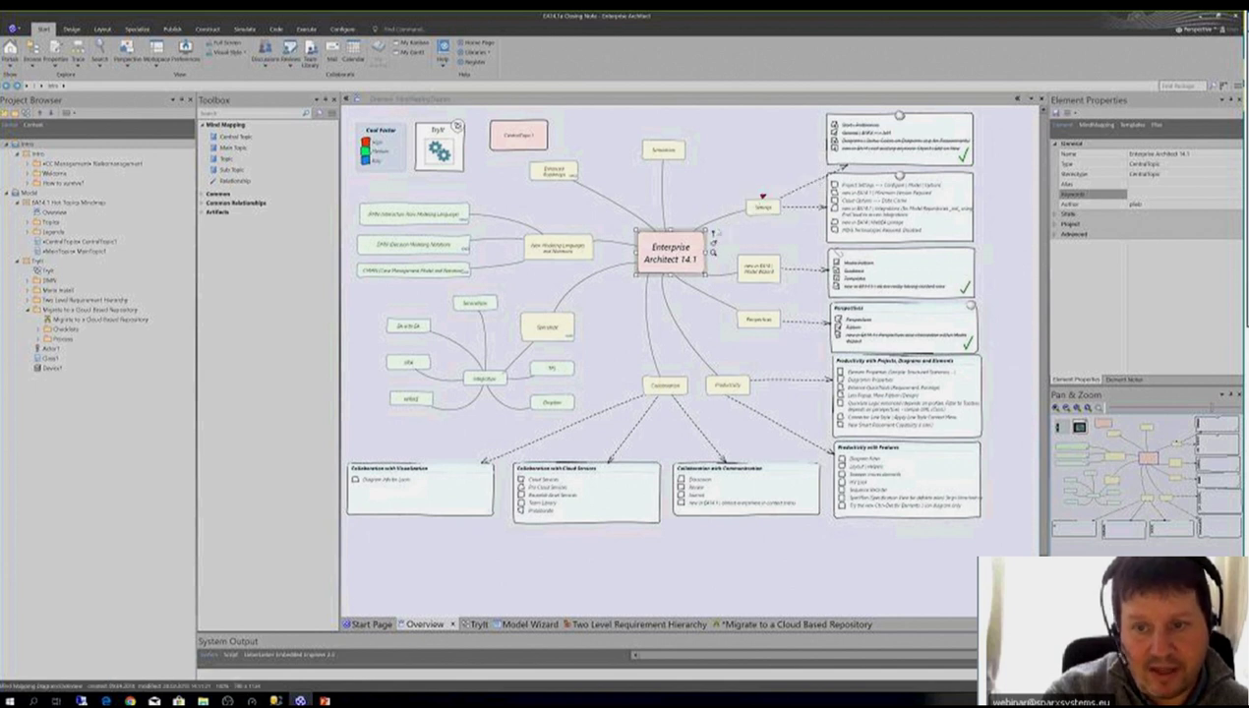
left_click_drag(713, 236, 730, 157)
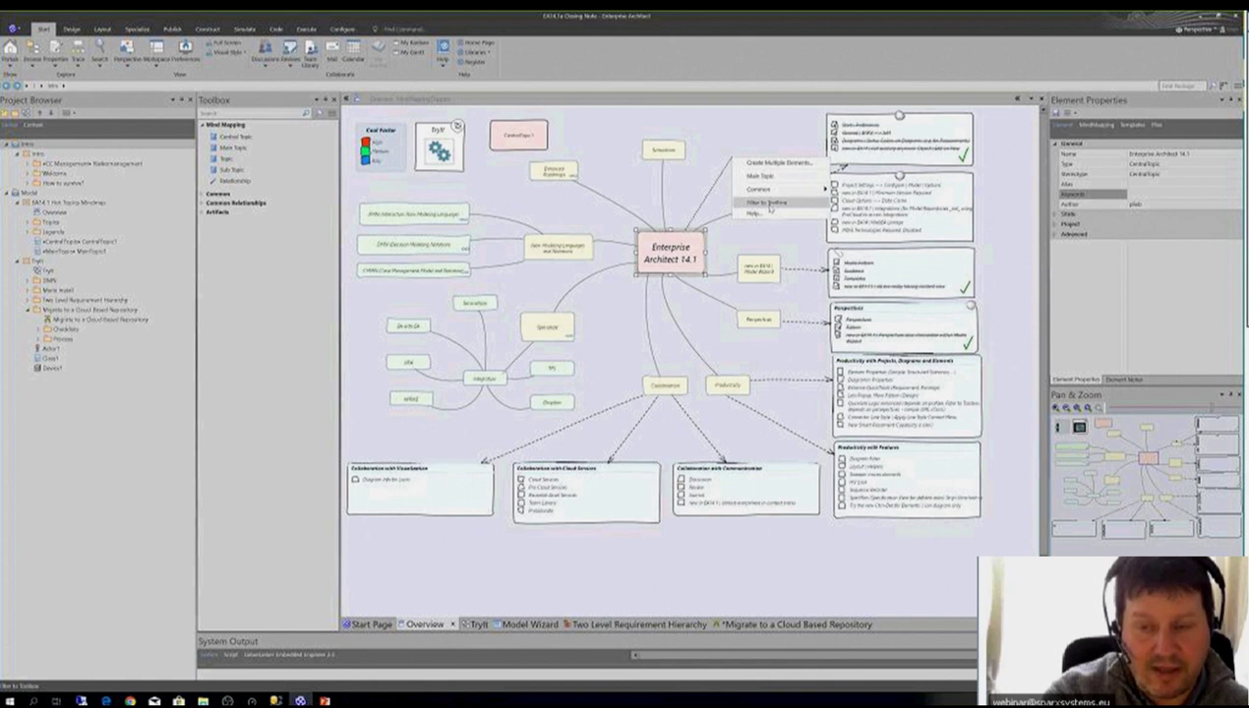
left_click(767, 202)
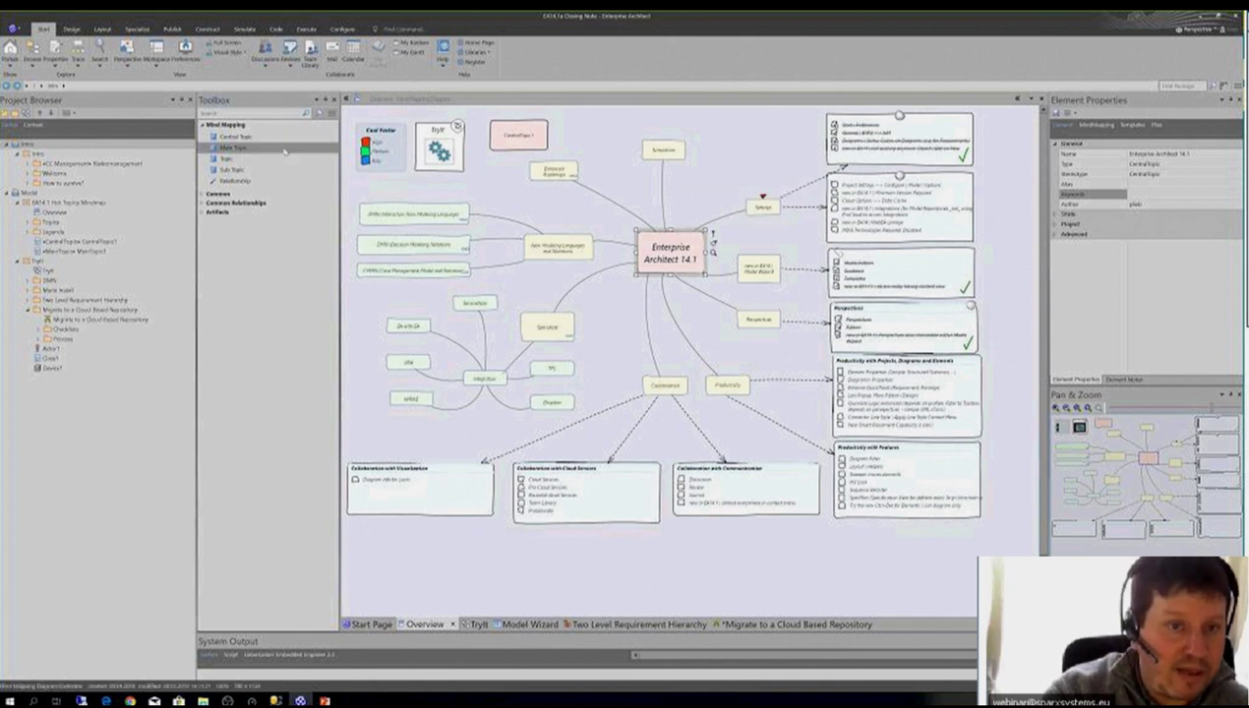
Step: Switch the toolbox to the Use Case set and place an Actor in the blank space above the Settings topic, keeping its default name
left_click(331, 113)
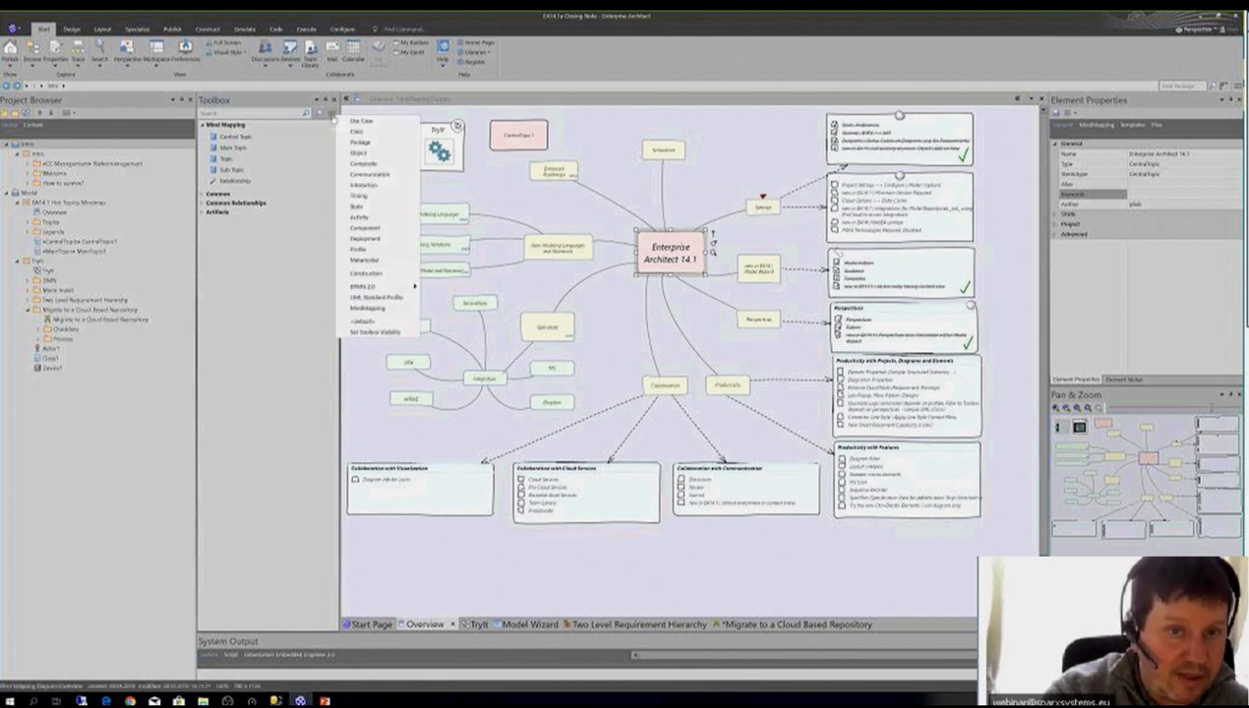
left_click(375, 121)
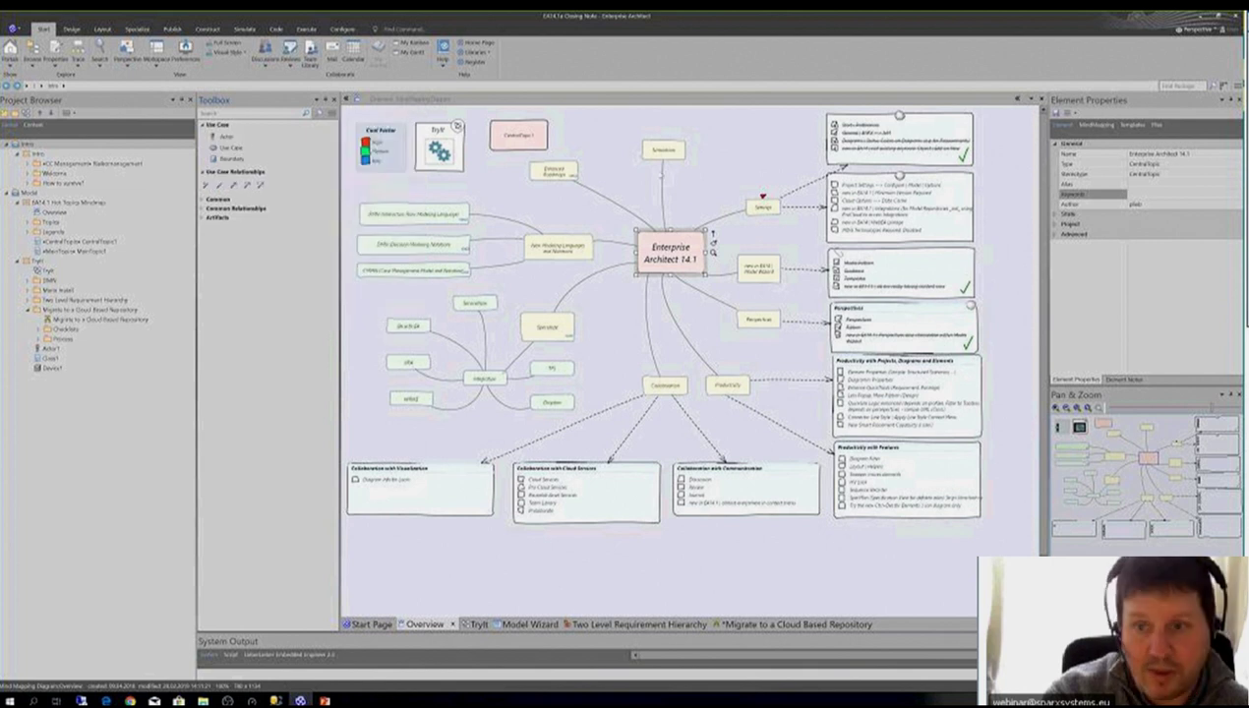
left_click(277, 138)
left_click(728, 144)
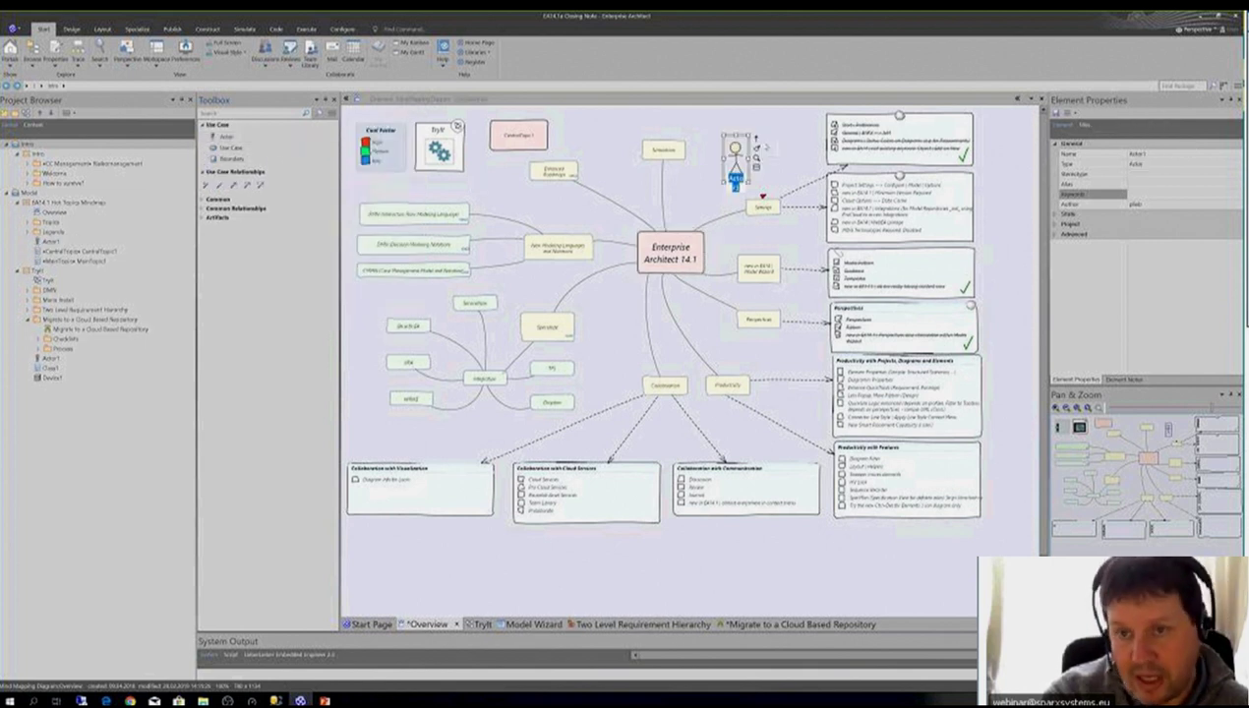
left_click(759, 138)
left_click(738, 149)
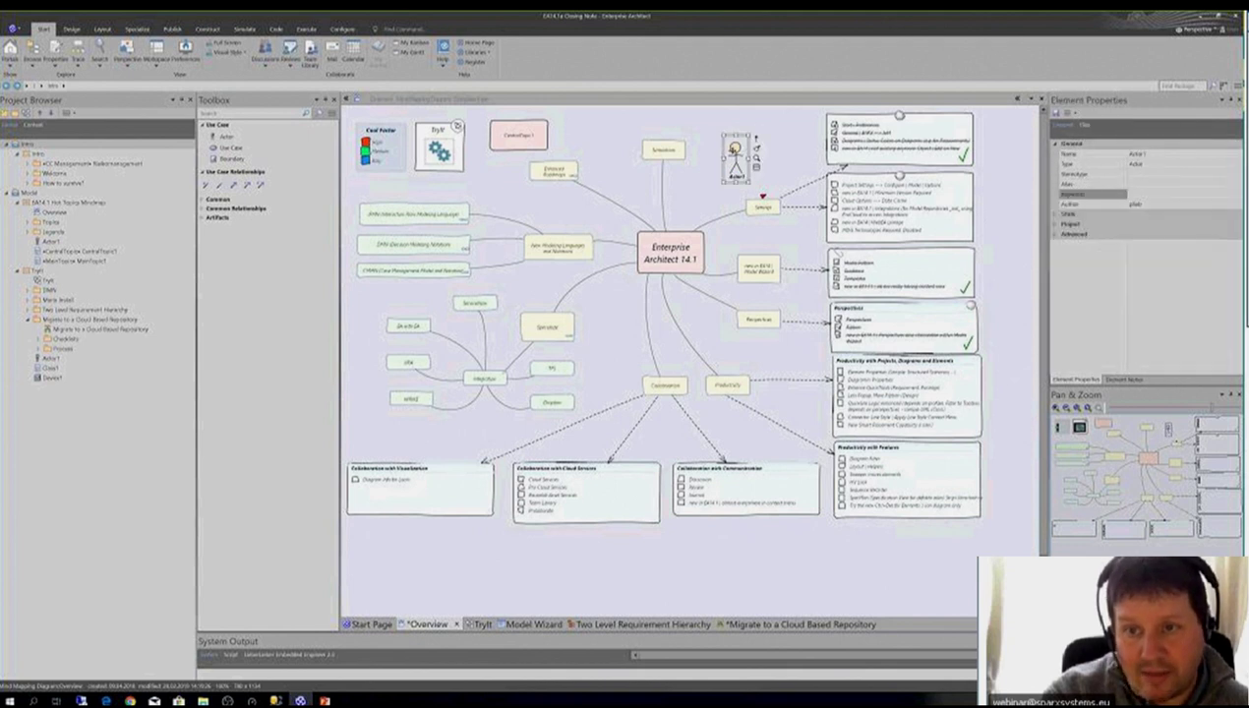
Step: Enable Filter to Toolbox while quick linking the actor to the central topic, and check the relationships offered without creating one
left_click_drag(693, 212, 679, 258)
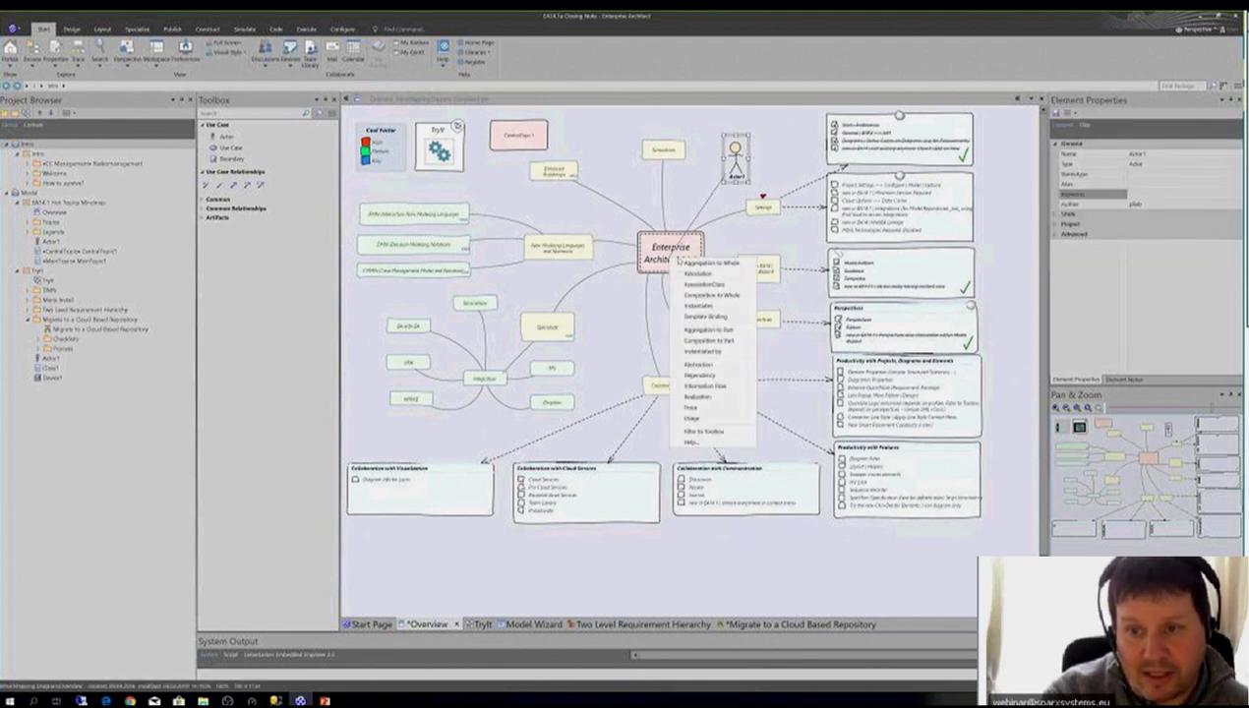
left_click(736, 432)
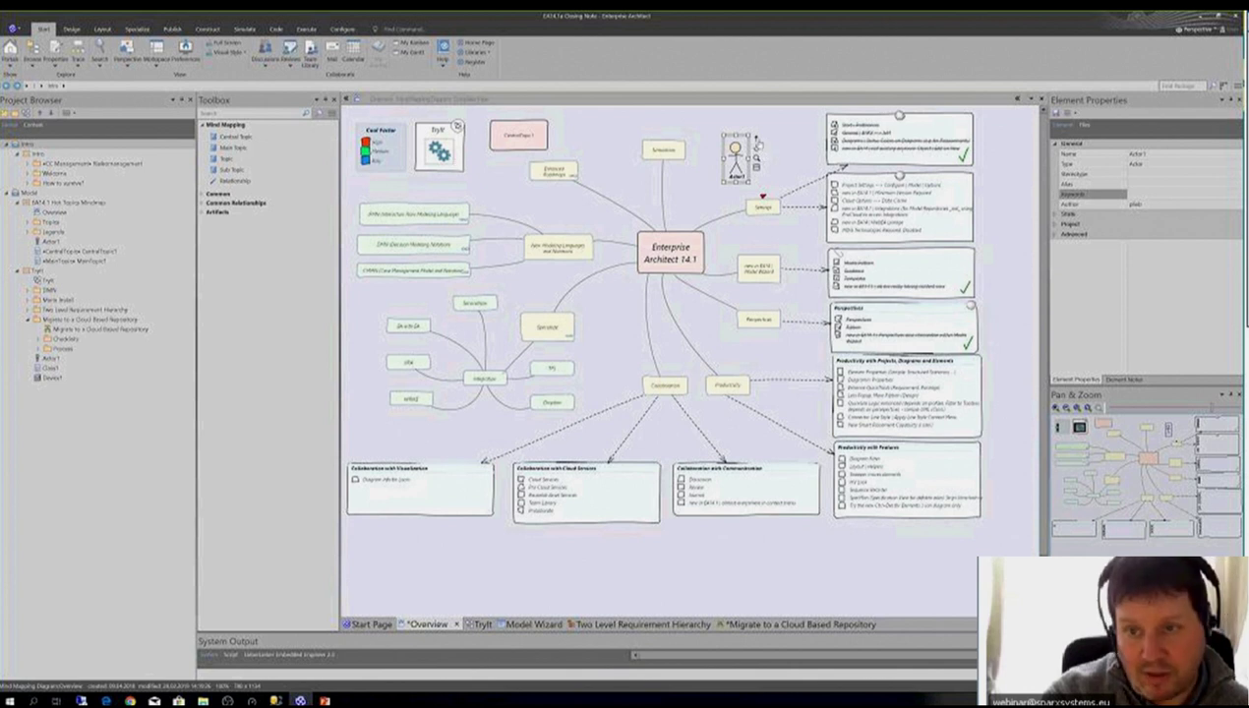
left_click(757, 142)
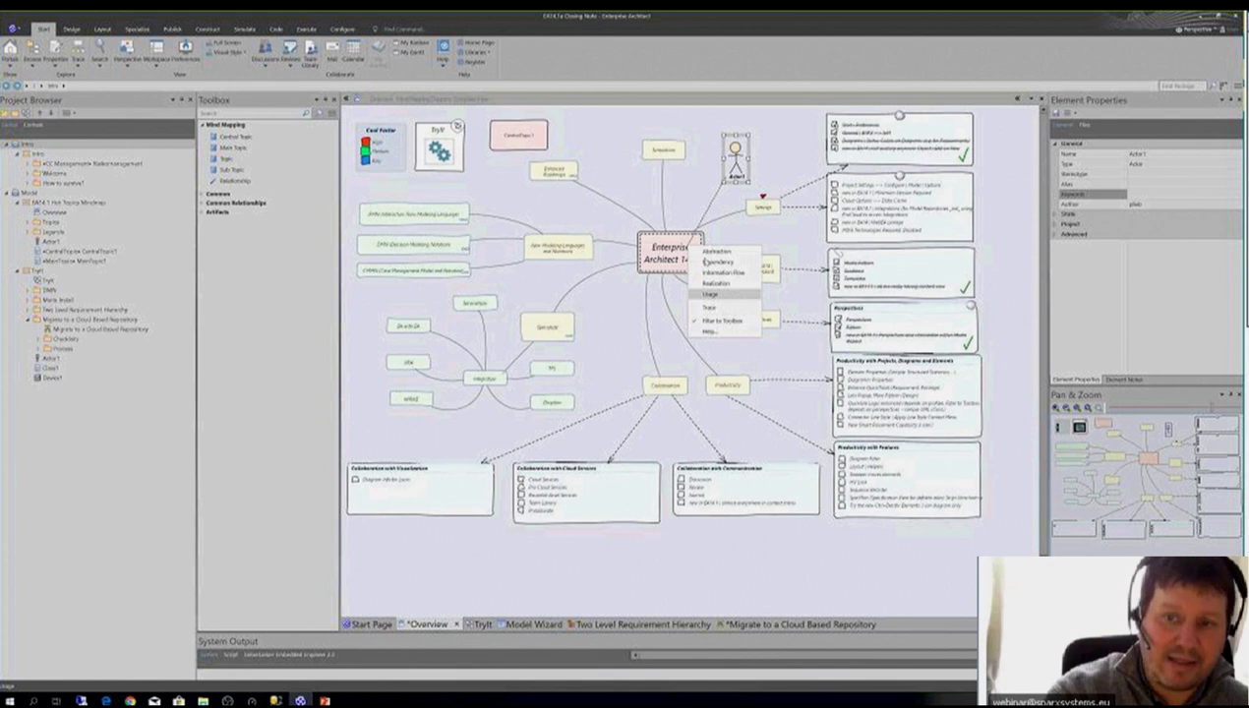
left_click(702, 200)
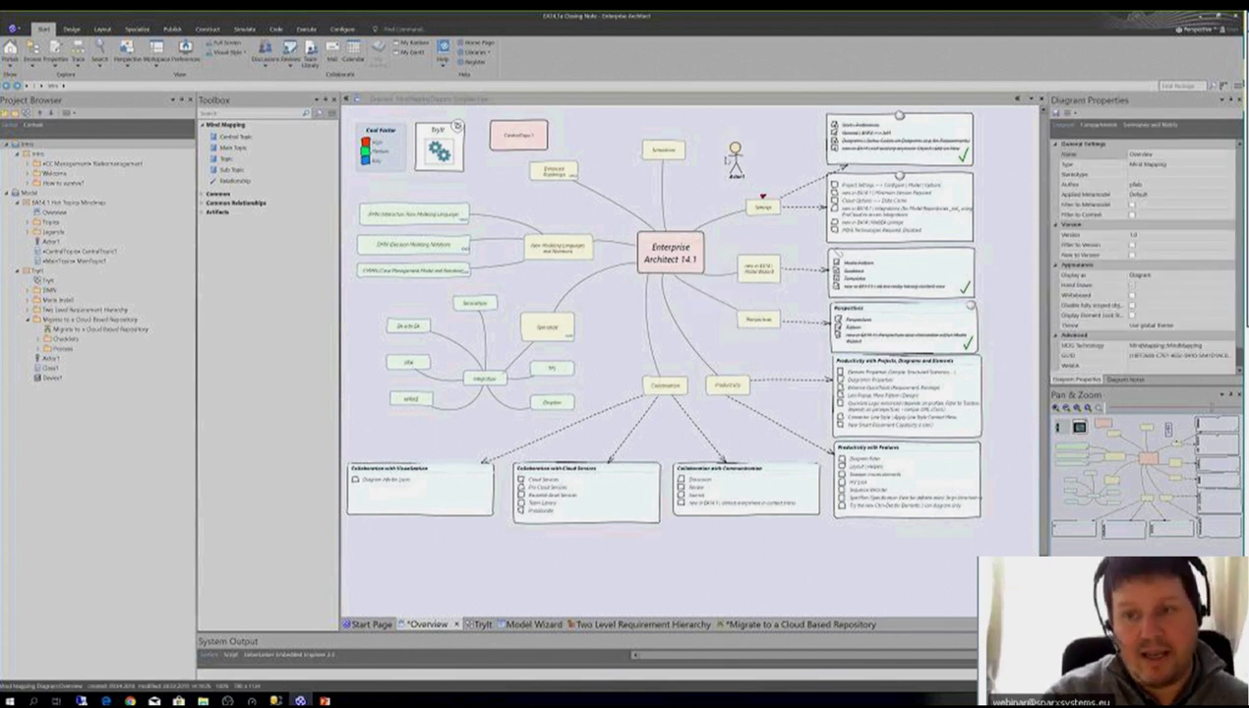
Step: Examine the central topic's MindMapping, Templates and Files properties after selecting the actor
left_click(736, 158)
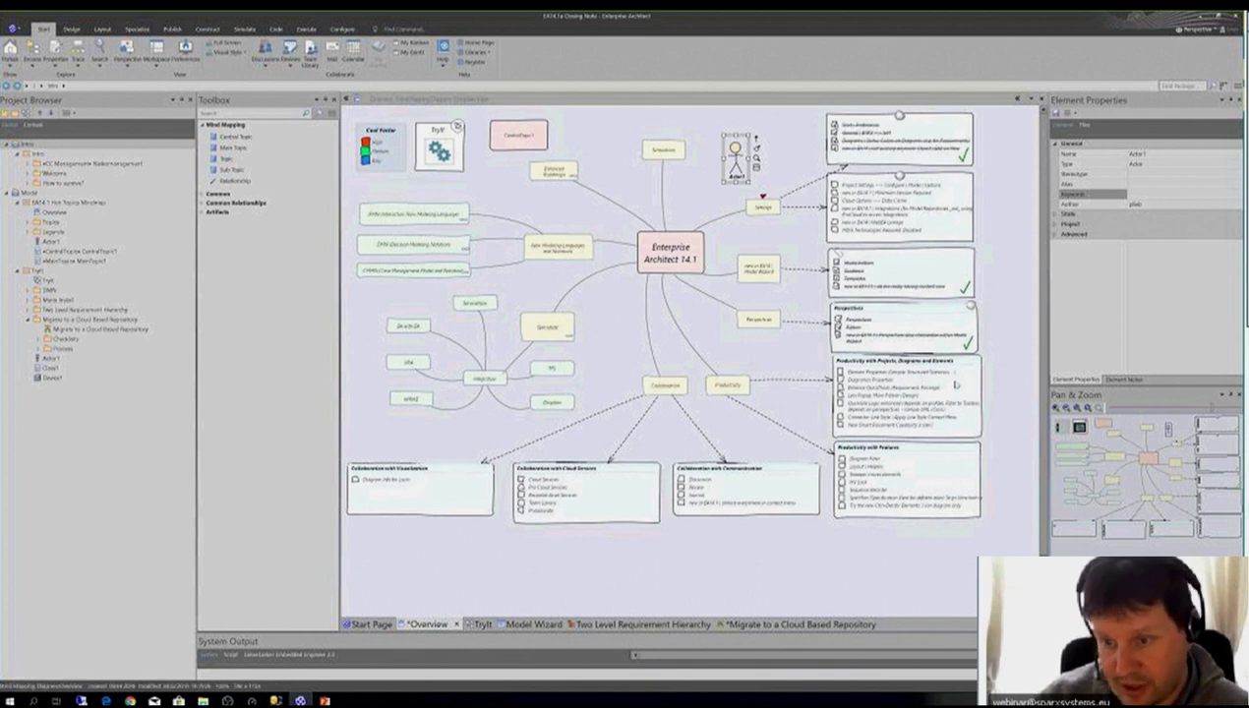
left_click(671, 251)
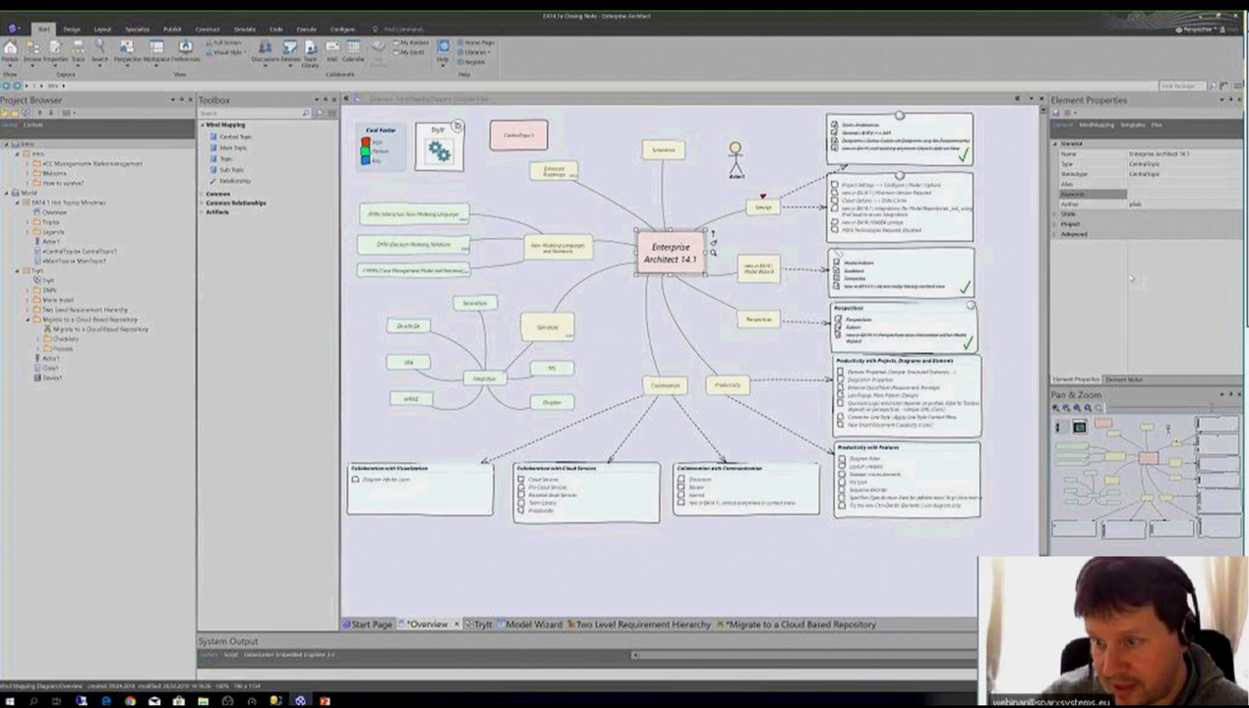
left_click(1094, 126)
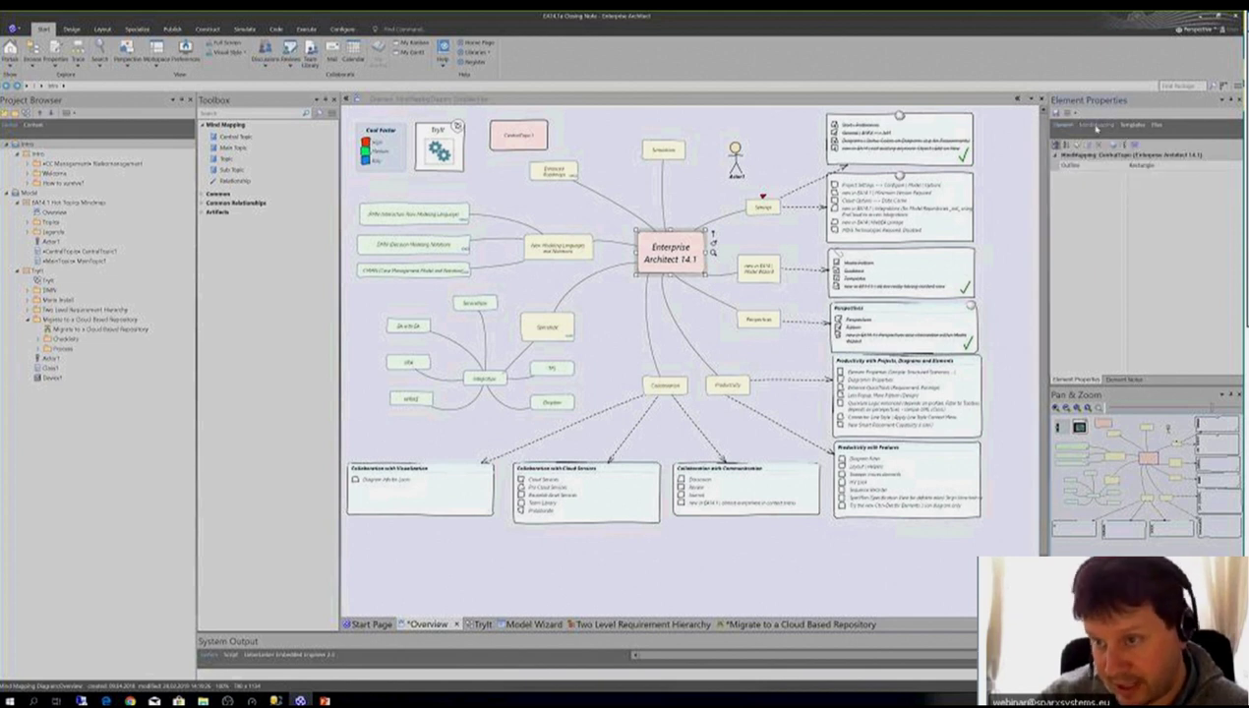
left_click(1119, 125)
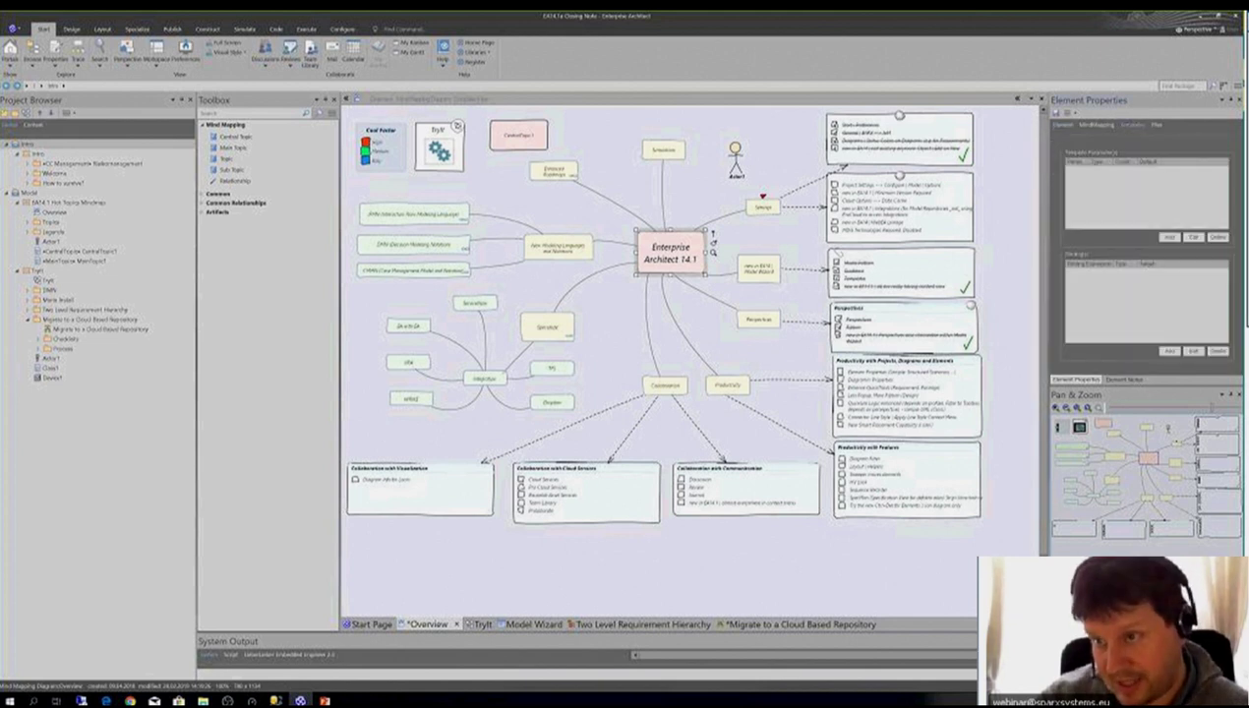
left_click(1151, 126)
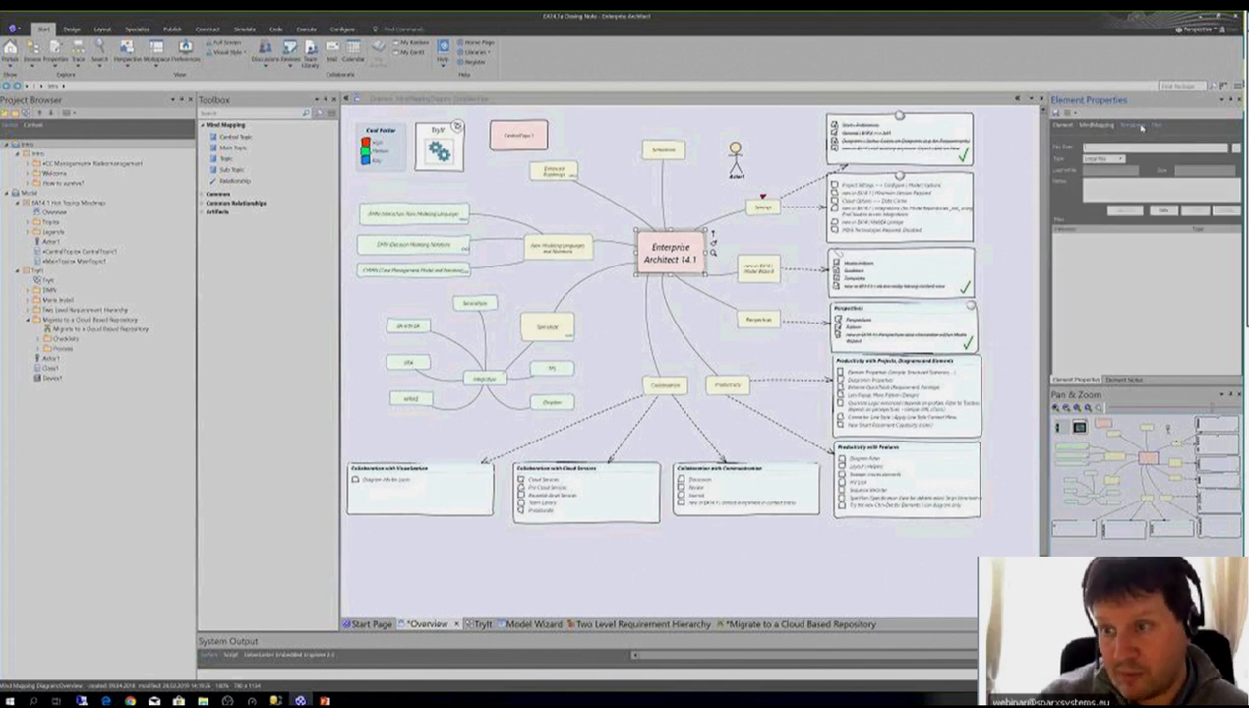
left_click(1133, 126)
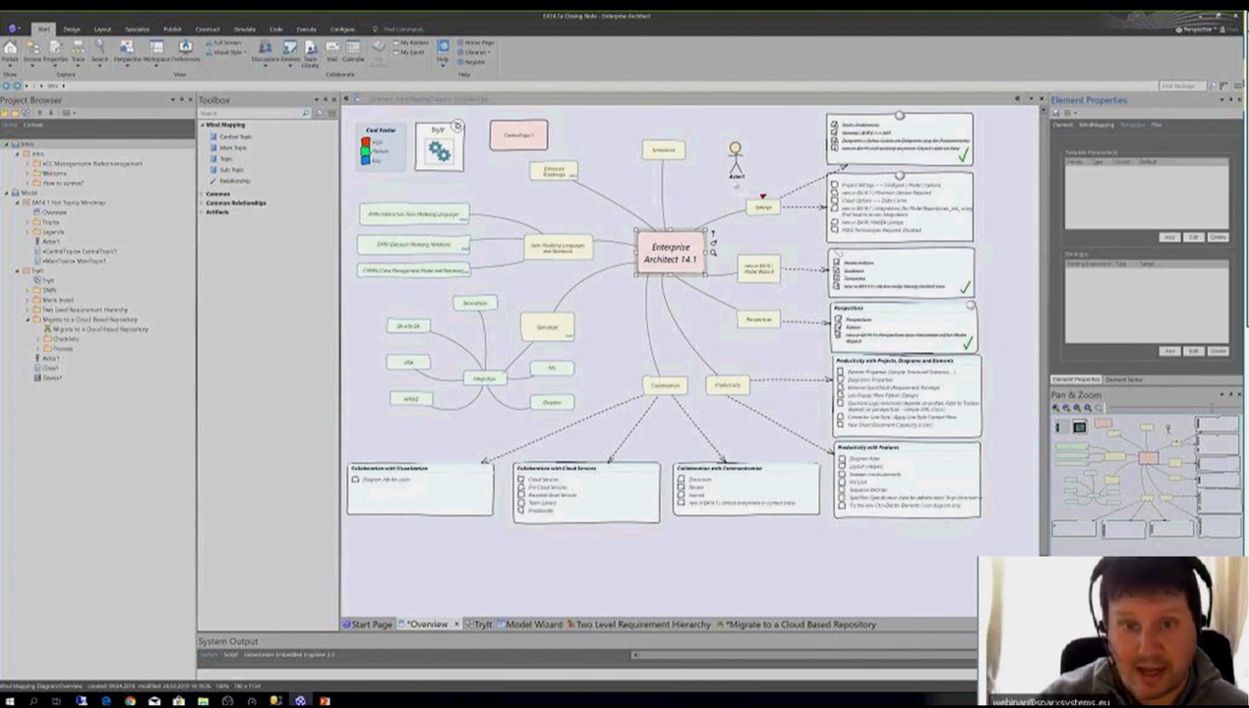
Step: Apply auto color in the Cool Factor legend's properties and save it, and switch the option back off
left_click(390, 163)
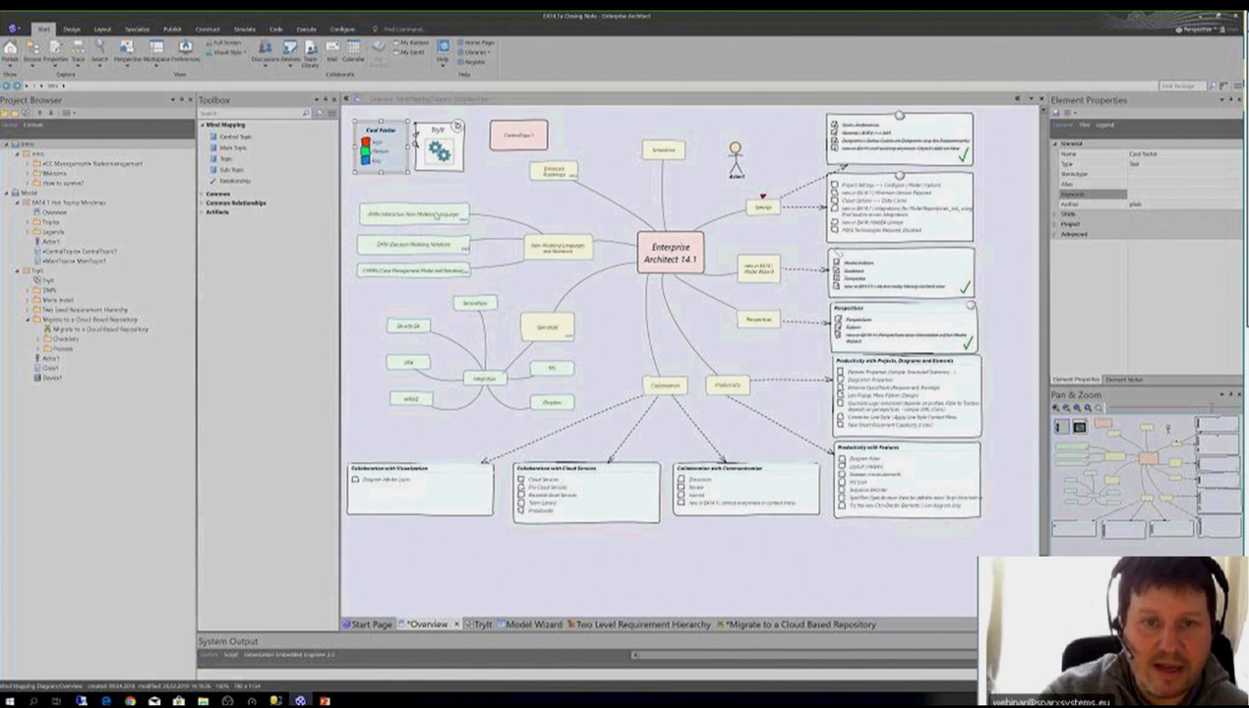
left_click(1098, 126)
left_click(1184, 148)
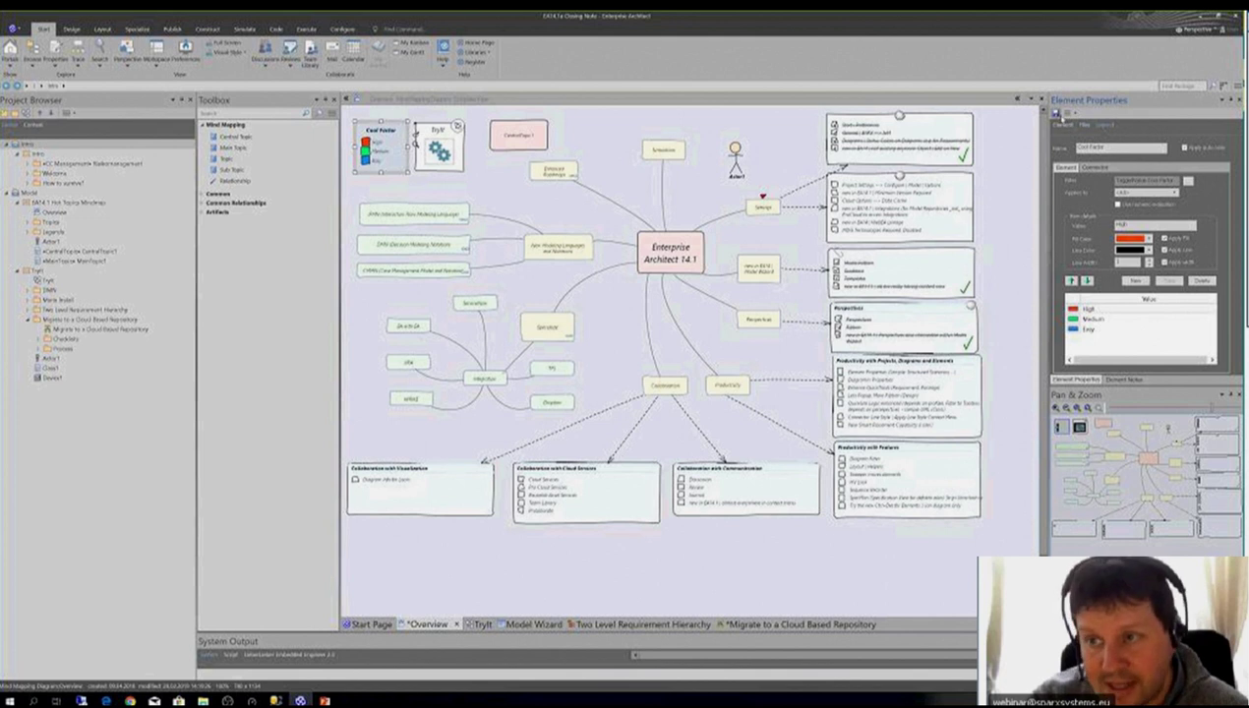
left_click(1055, 114)
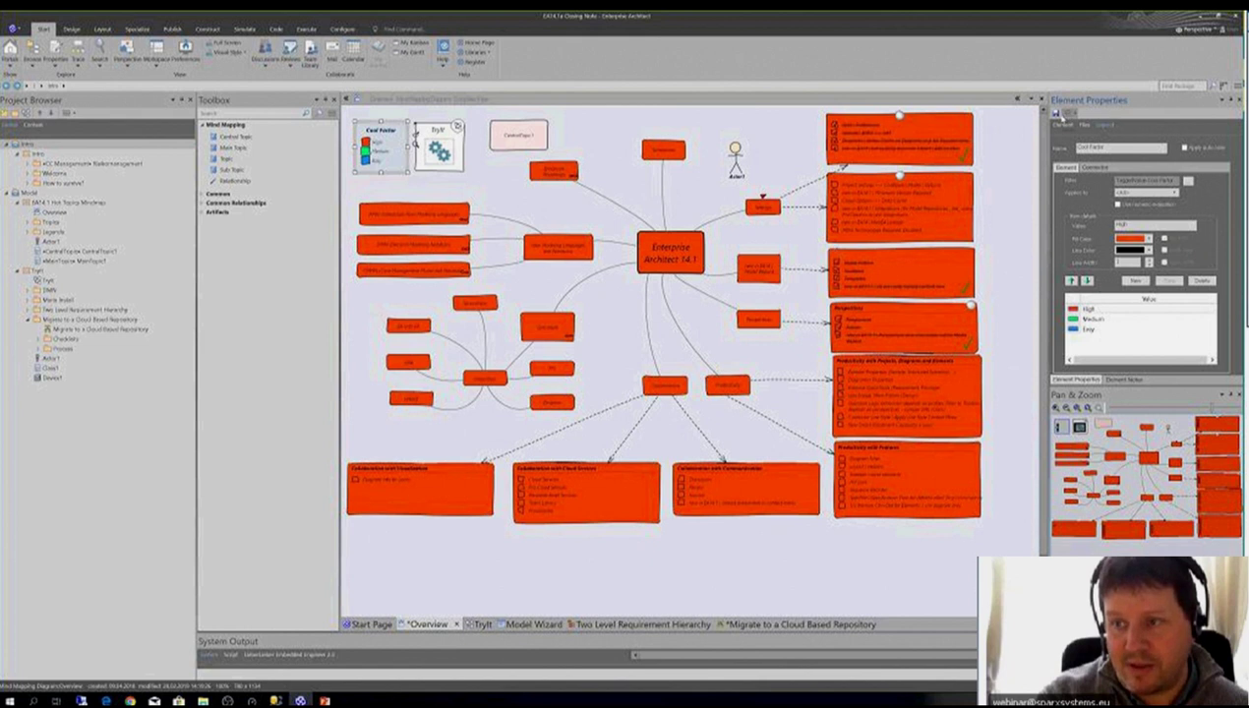
left_click(1186, 147)
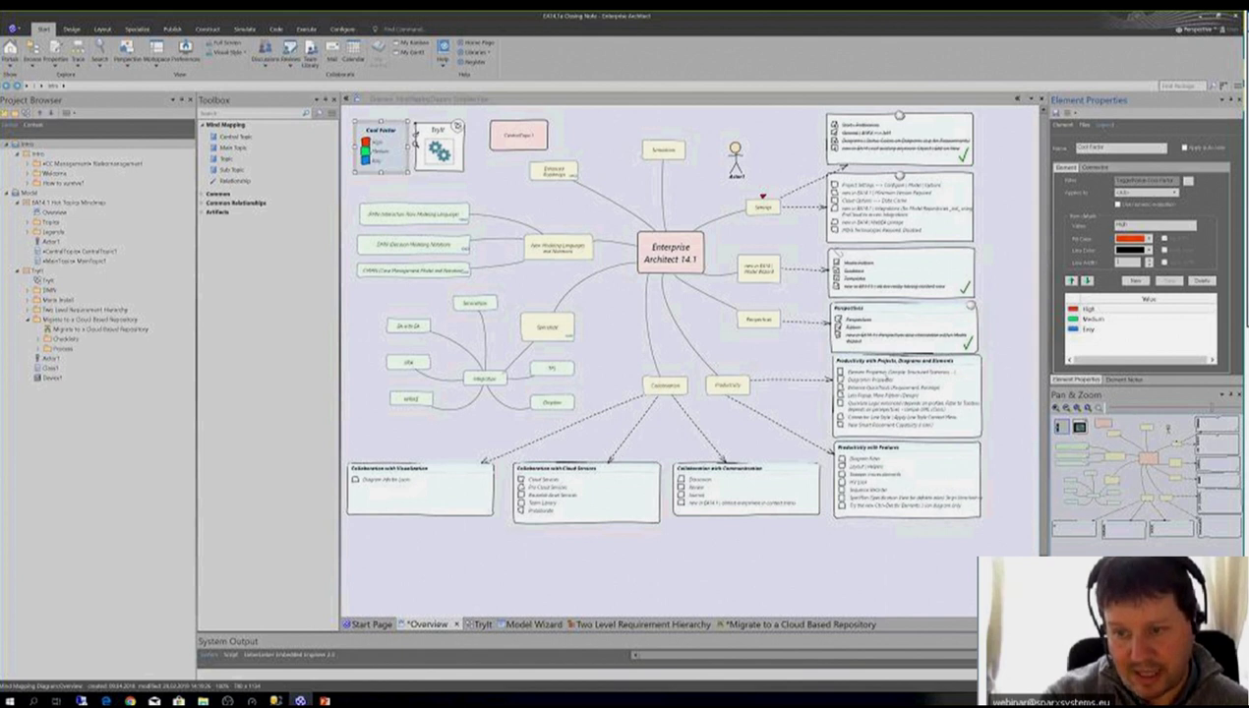
Step: Check the properties of the diagram and the Settings connector, and switch the diagram's Hand Drawn appearance off and back on
left_click(862, 573)
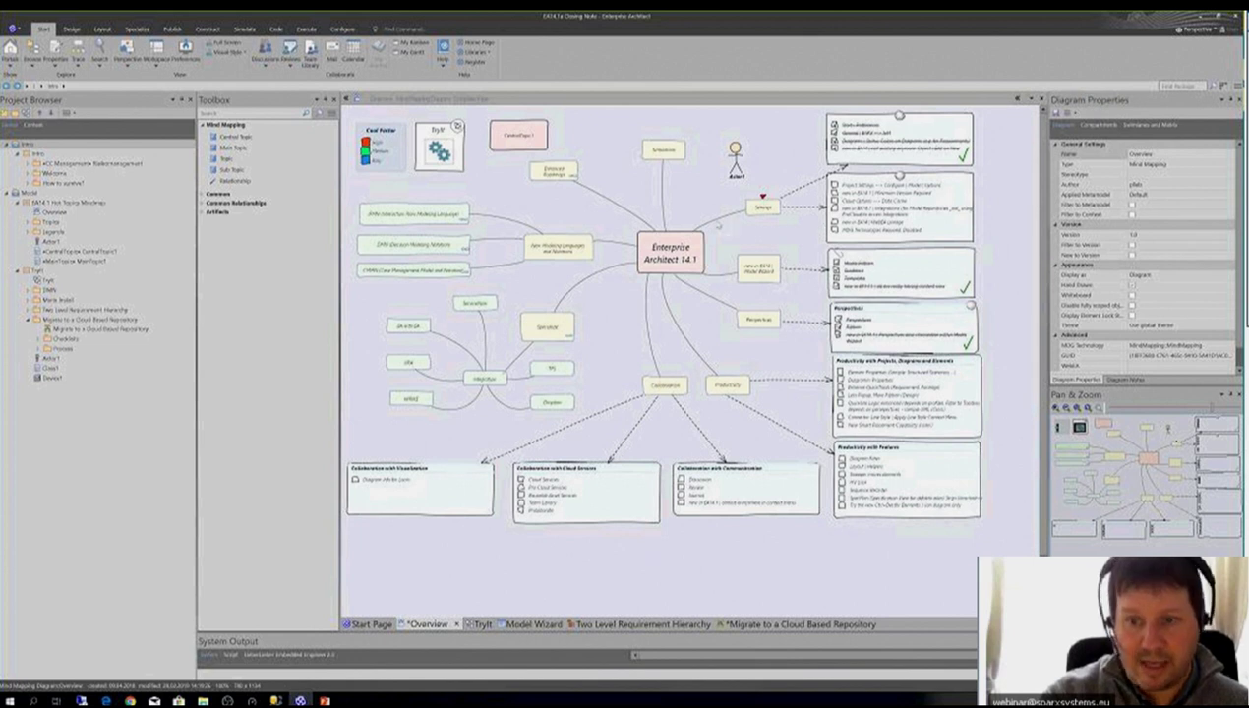
left_click(710, 220)
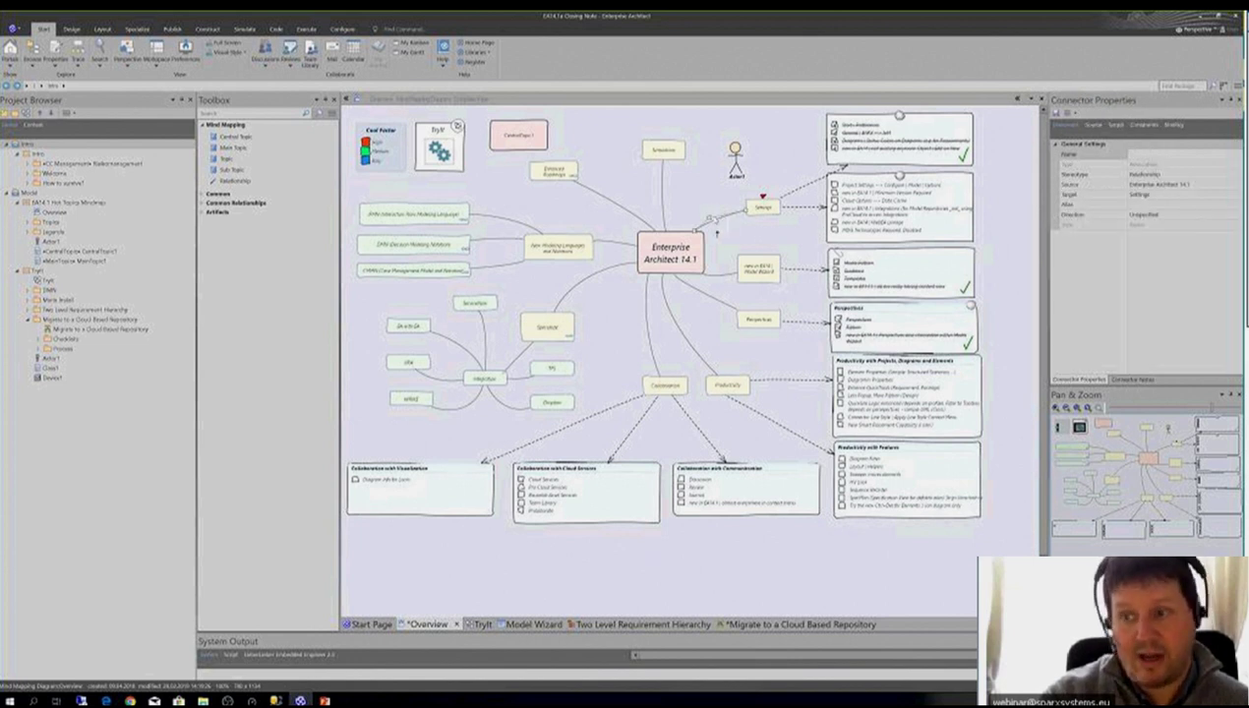
left_click(797, 588)
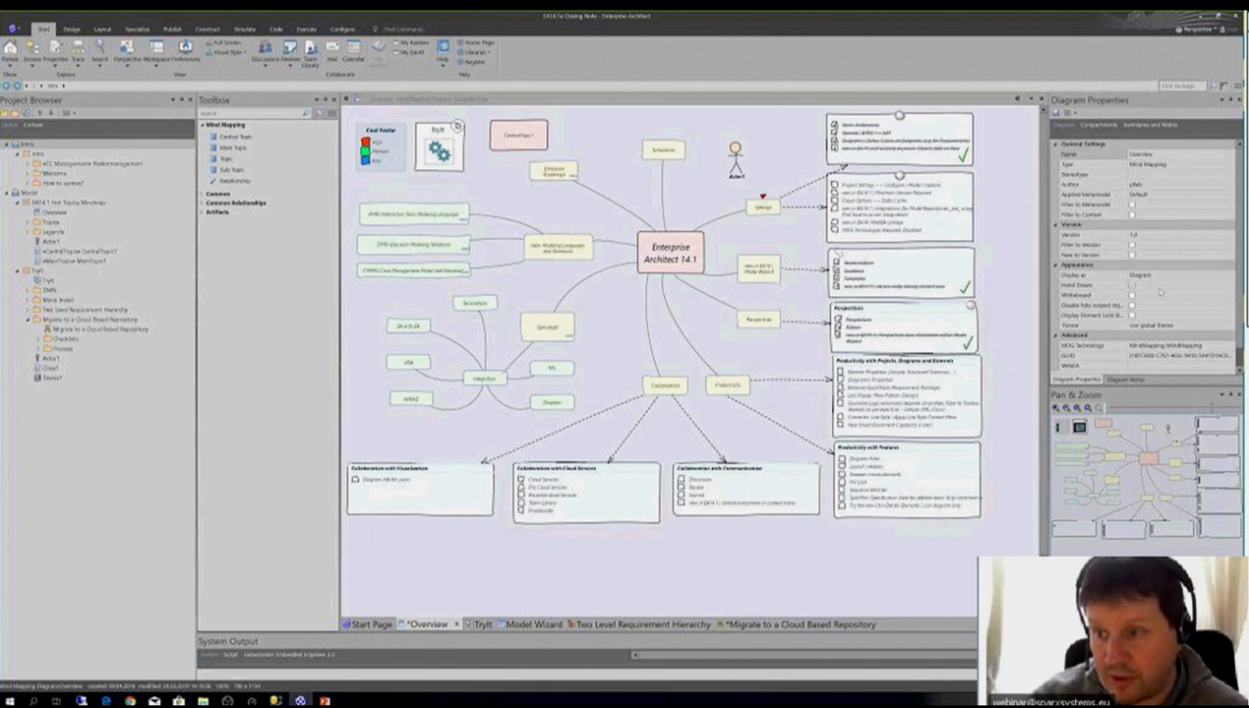
left_click(1131, 284)
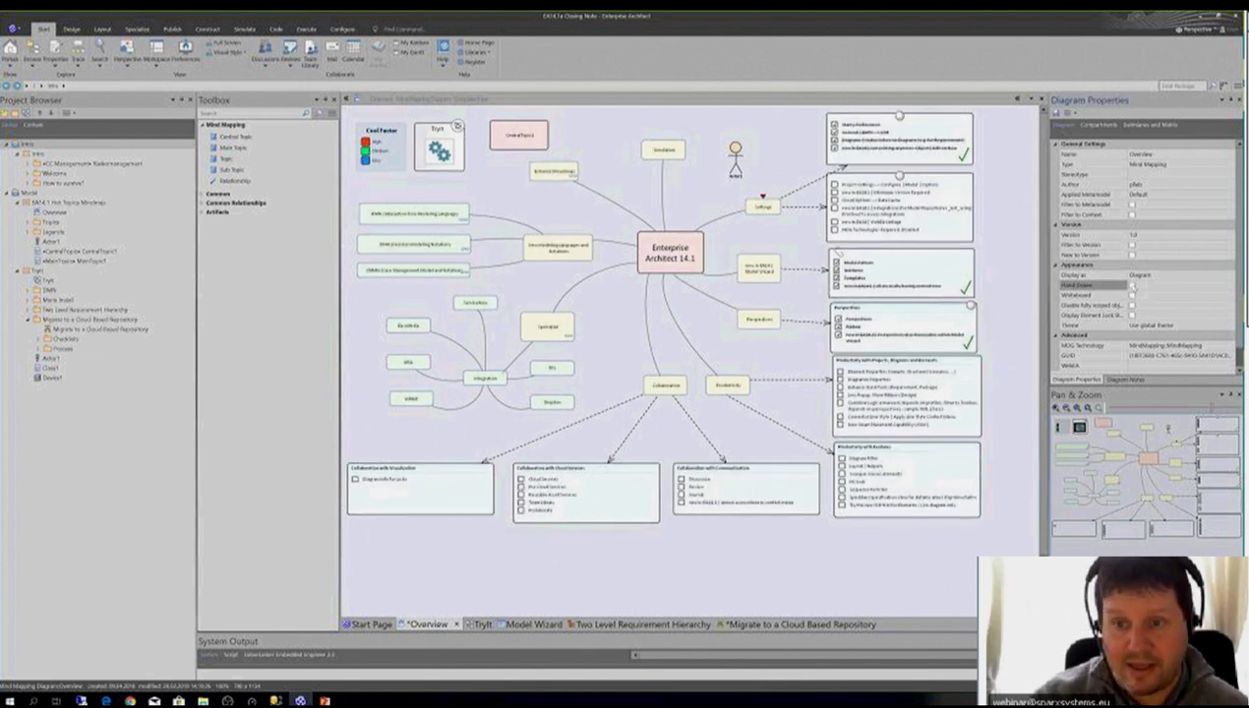
left_click(1131, 284)
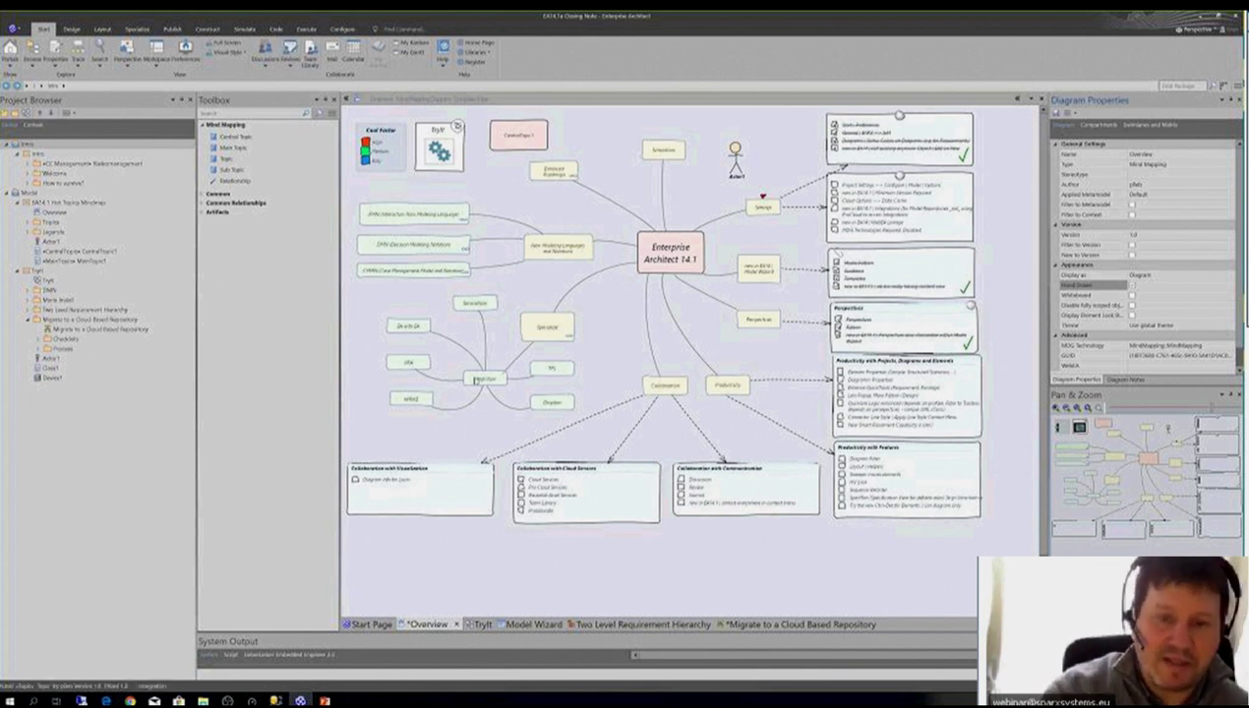
Step: Check the Advanced options available for the Integration topic and look through the Design and Start commands
right_click(476, 380)
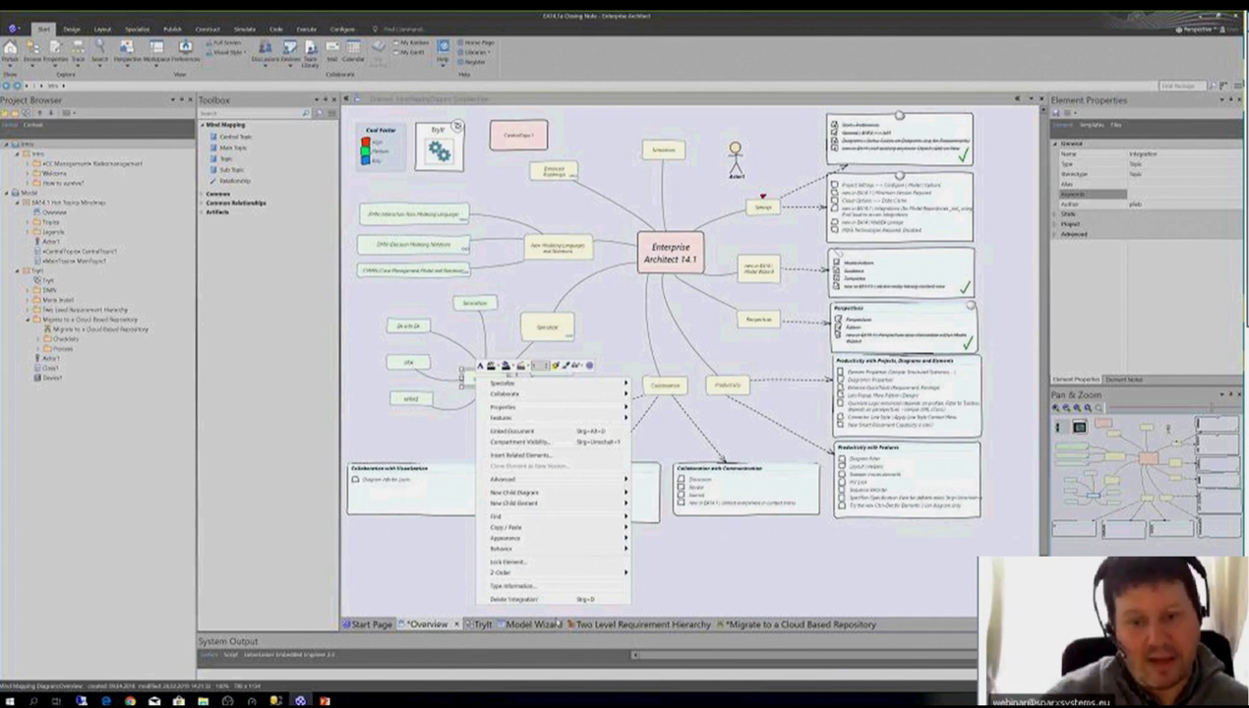
mouse_move(520, 493)
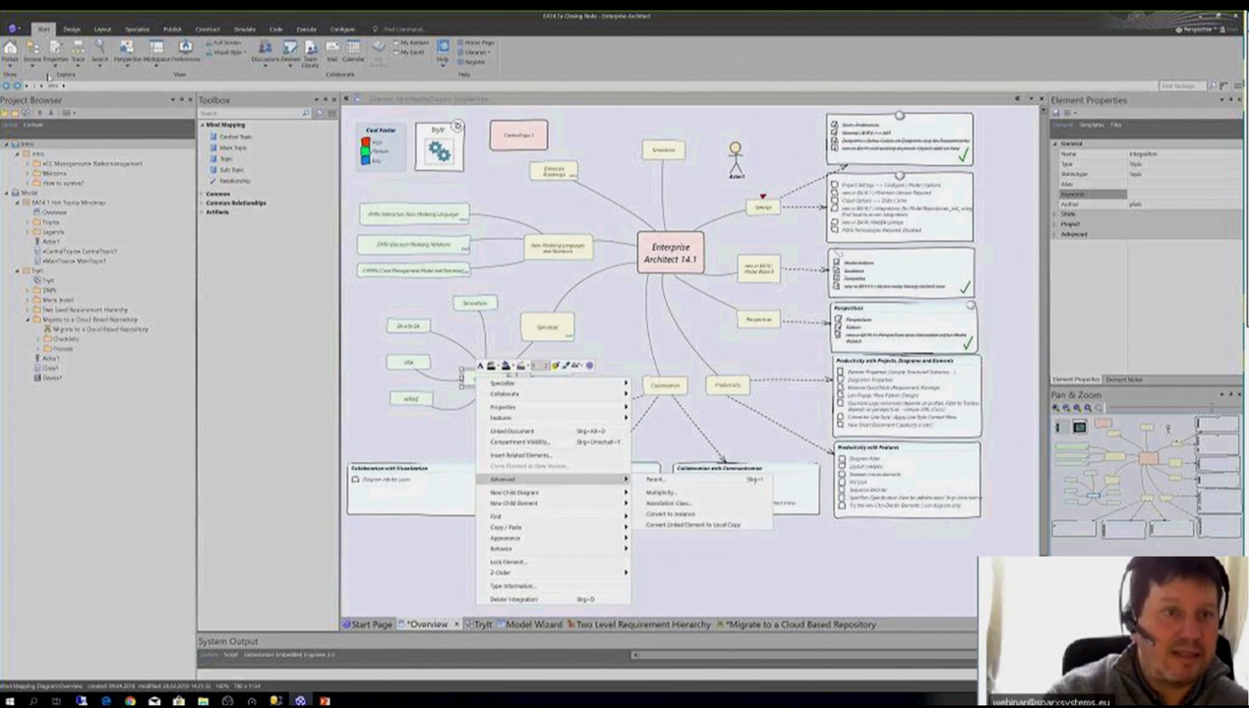
left_click(86, 28)
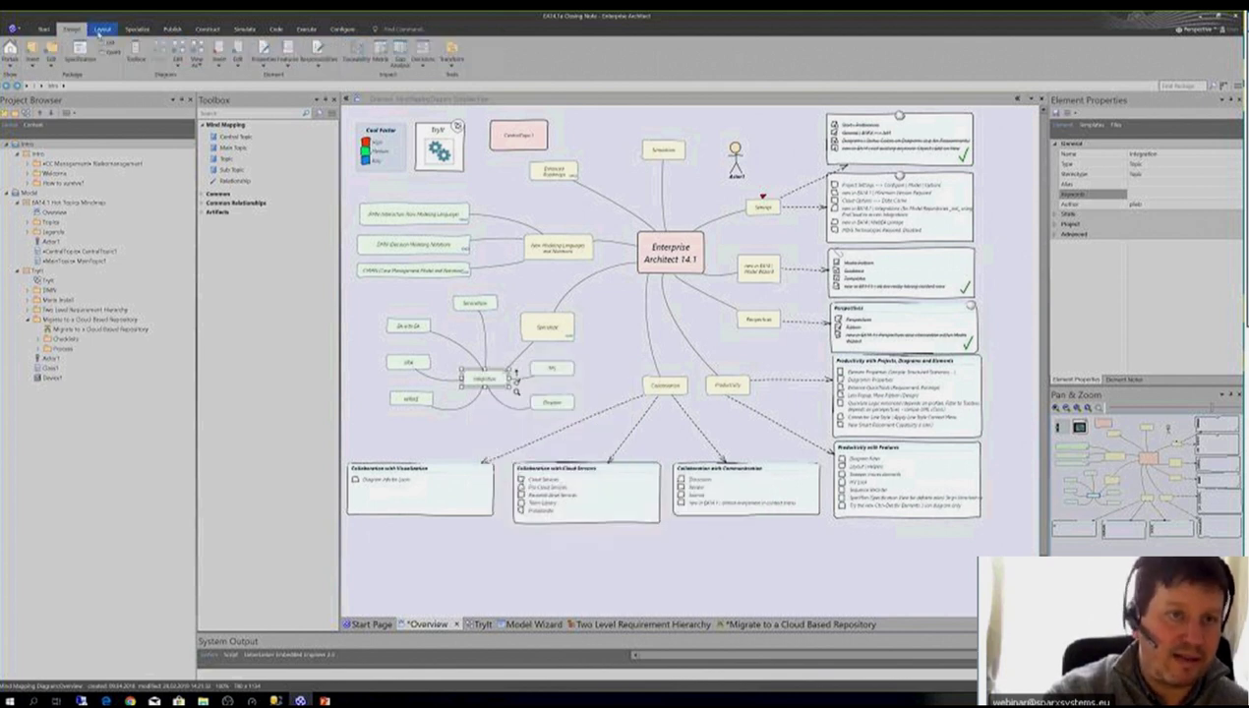
left_click(100, 30)
left_click(72, 30)
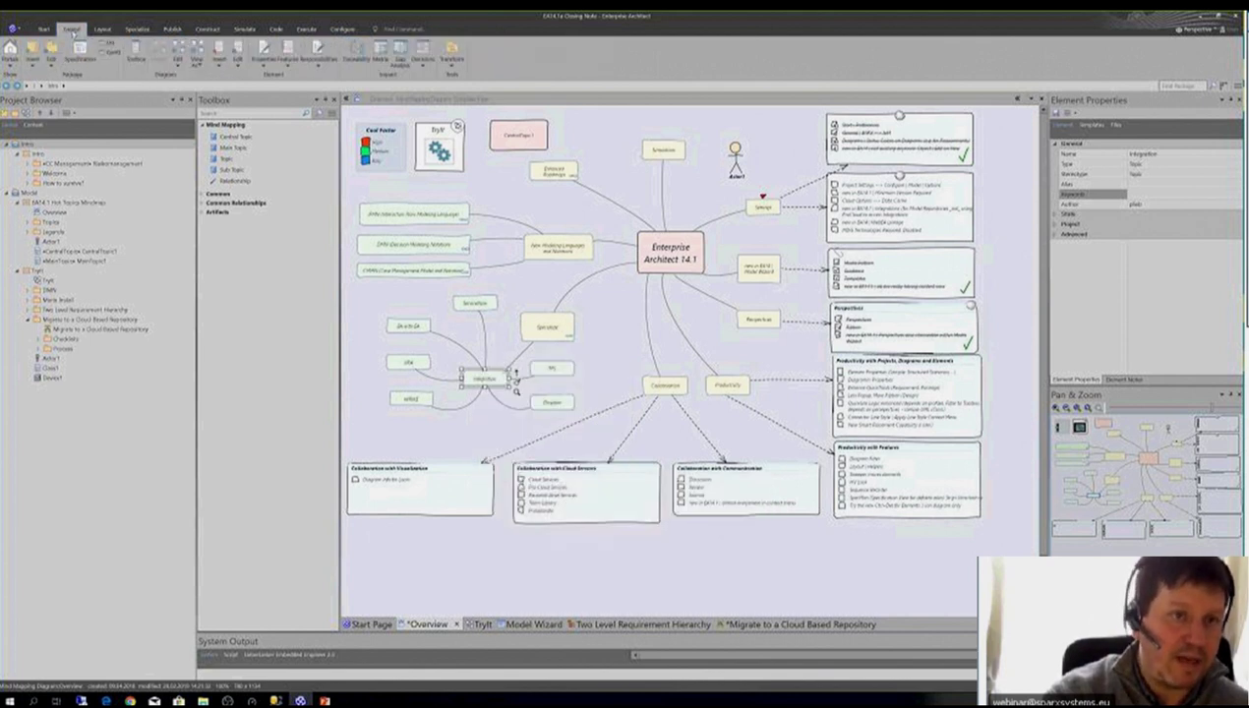
left_click(43, 28)
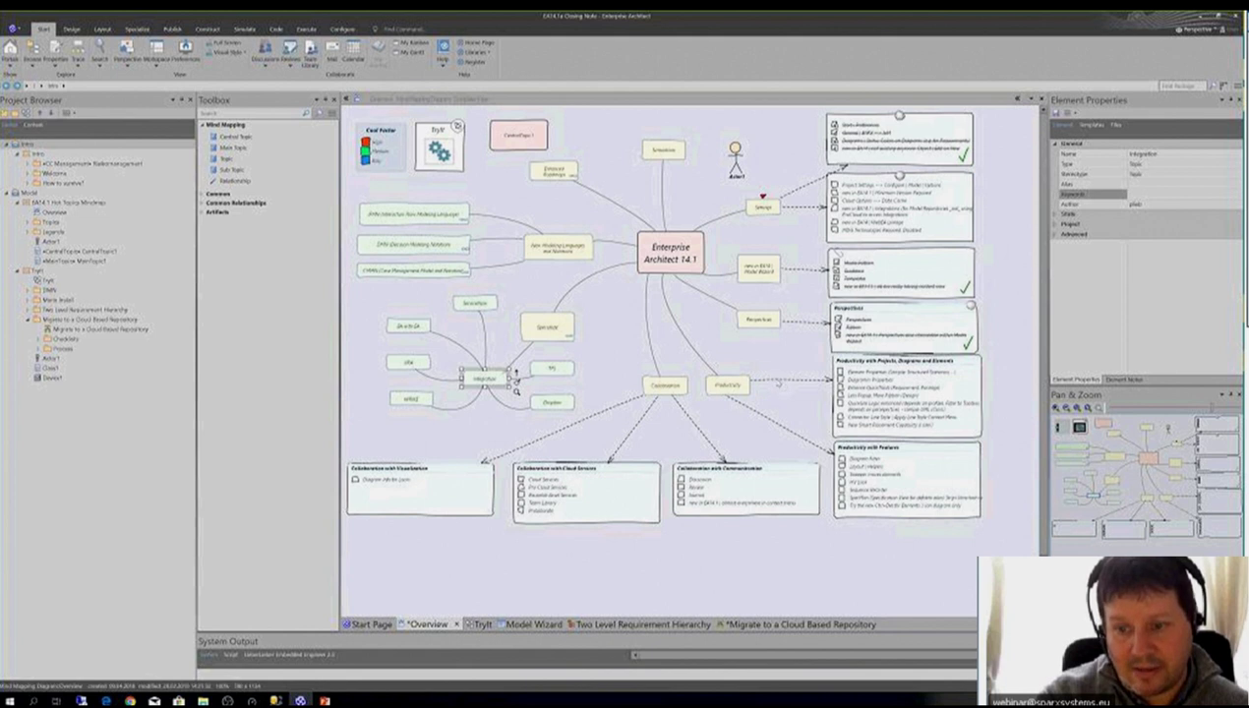
Step: Check the Apply Line Style on Diagram options for the connector from Productivity to its checklist, without applying one
left_click(777, 380)
right_click(778, 379)
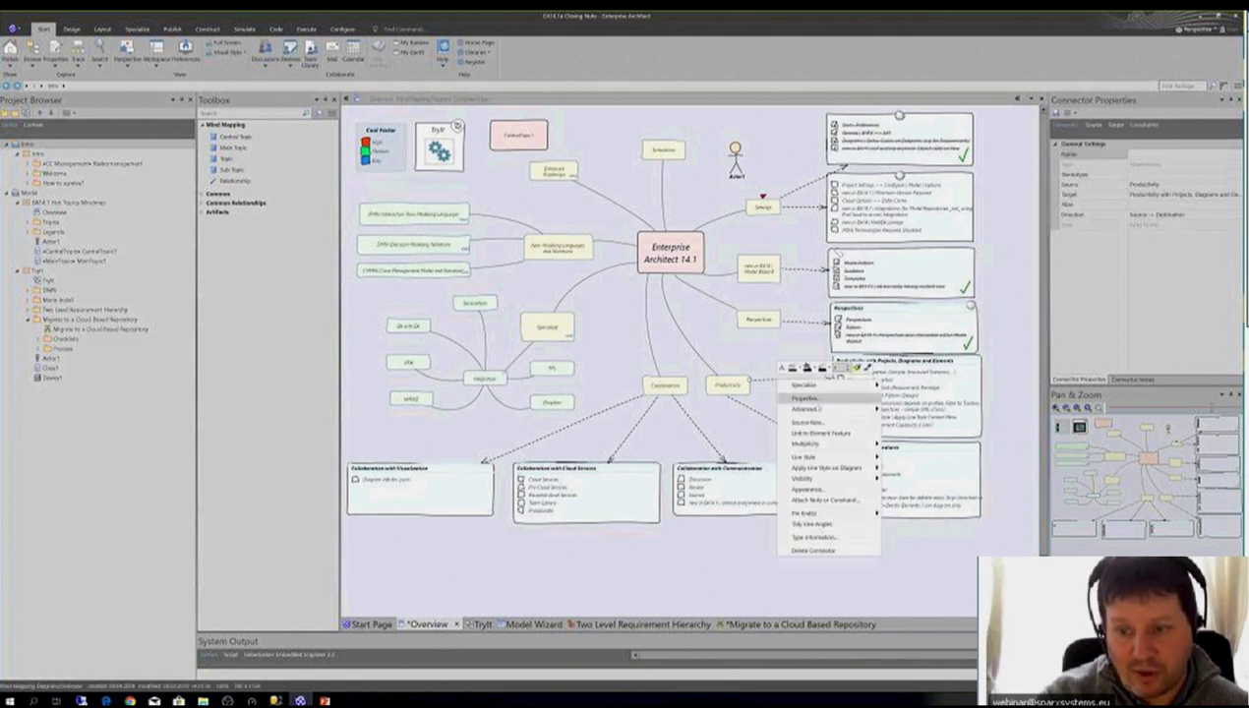
mouse_move(842, 459)
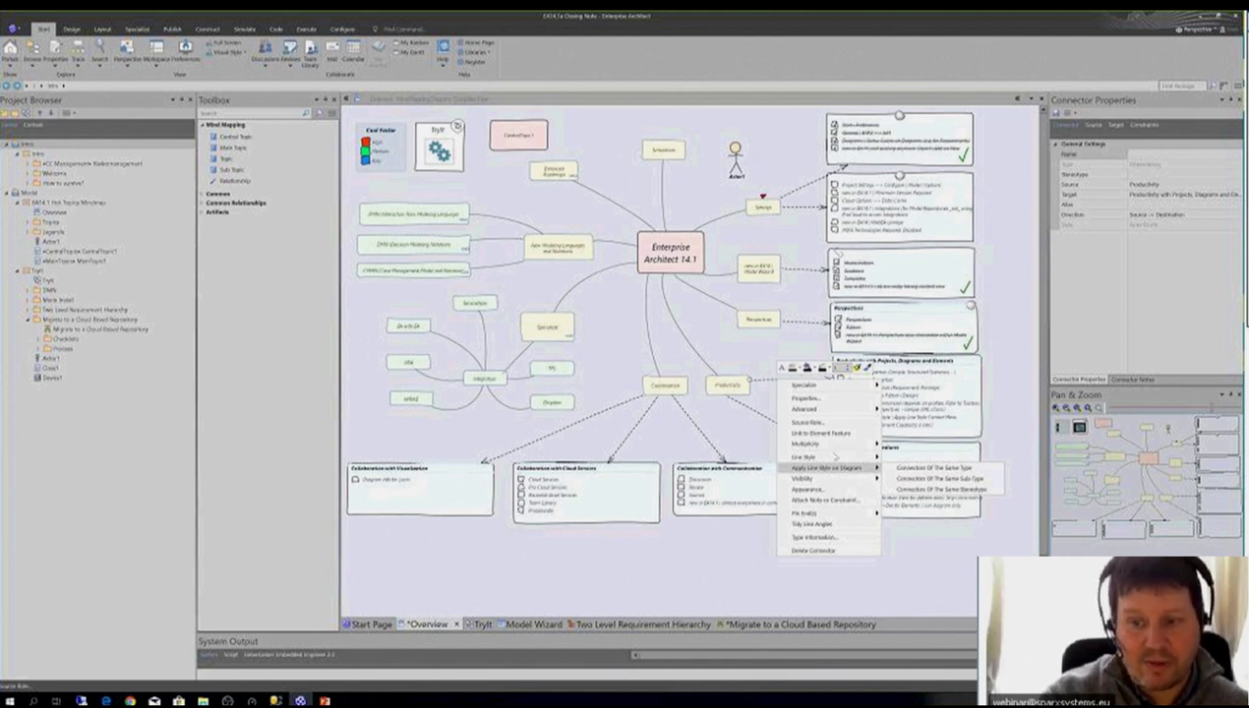
mouse_move(807, 478)
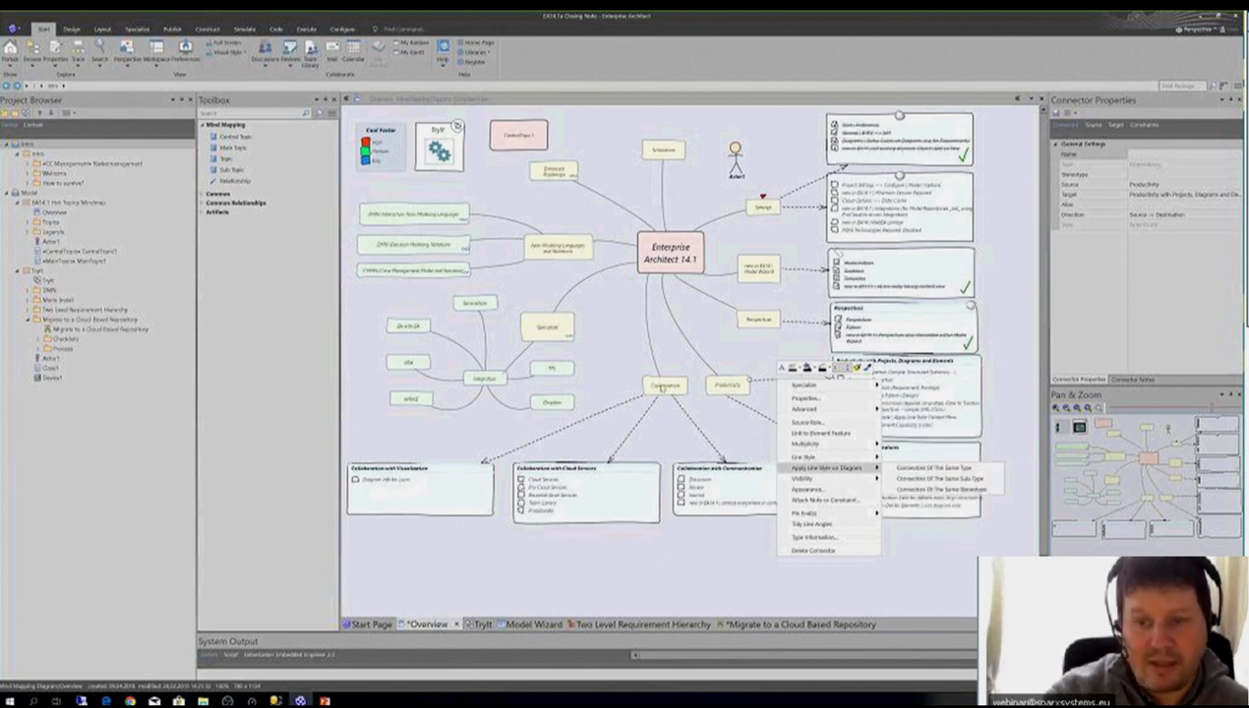
left_click(593, 278)
left_click(613, 274)
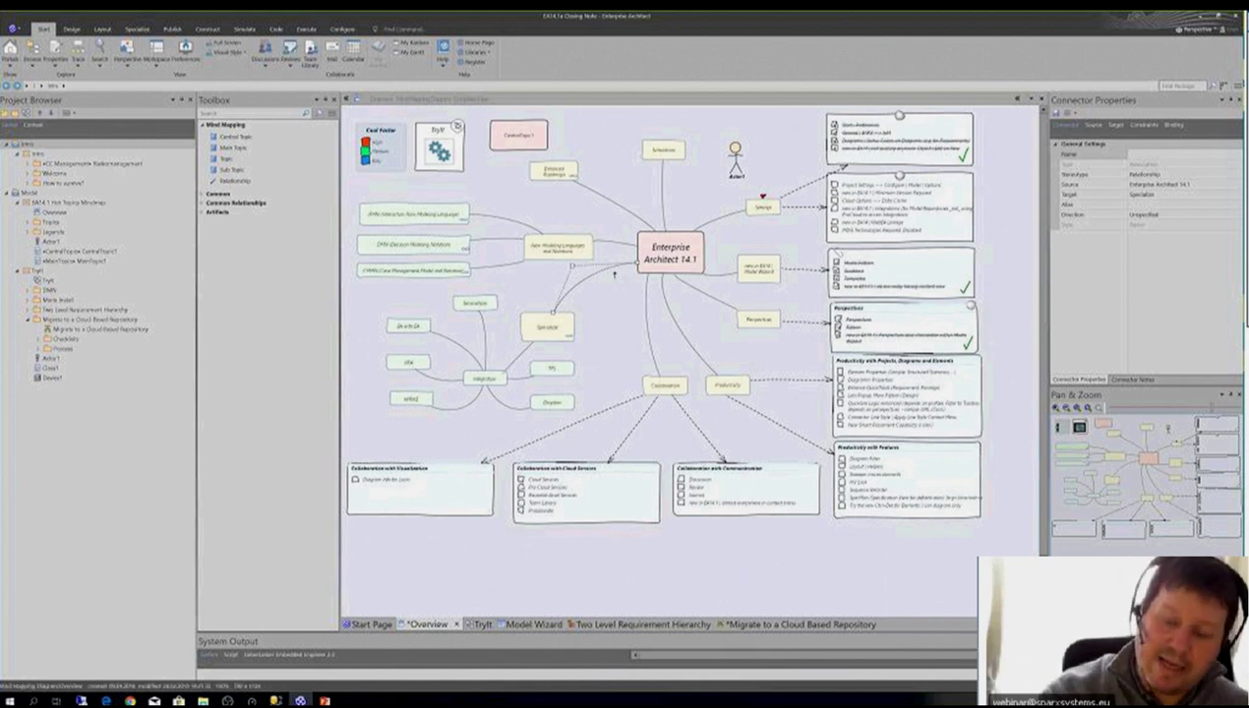
Step: Reposition the Collaboration with Communication and Collaboration with Cloud Services checklists, trying alignment below before placing them side by side
mouse_move(744, 496)
left_mouse_down()
mouse_move(747, 536)
mouse_move(710, 581)
mouse_move(773, 571)
mouse_move(744, 570)
mouse_move(734, 490)
mouse_move(747, 494)
left_mouse_up()
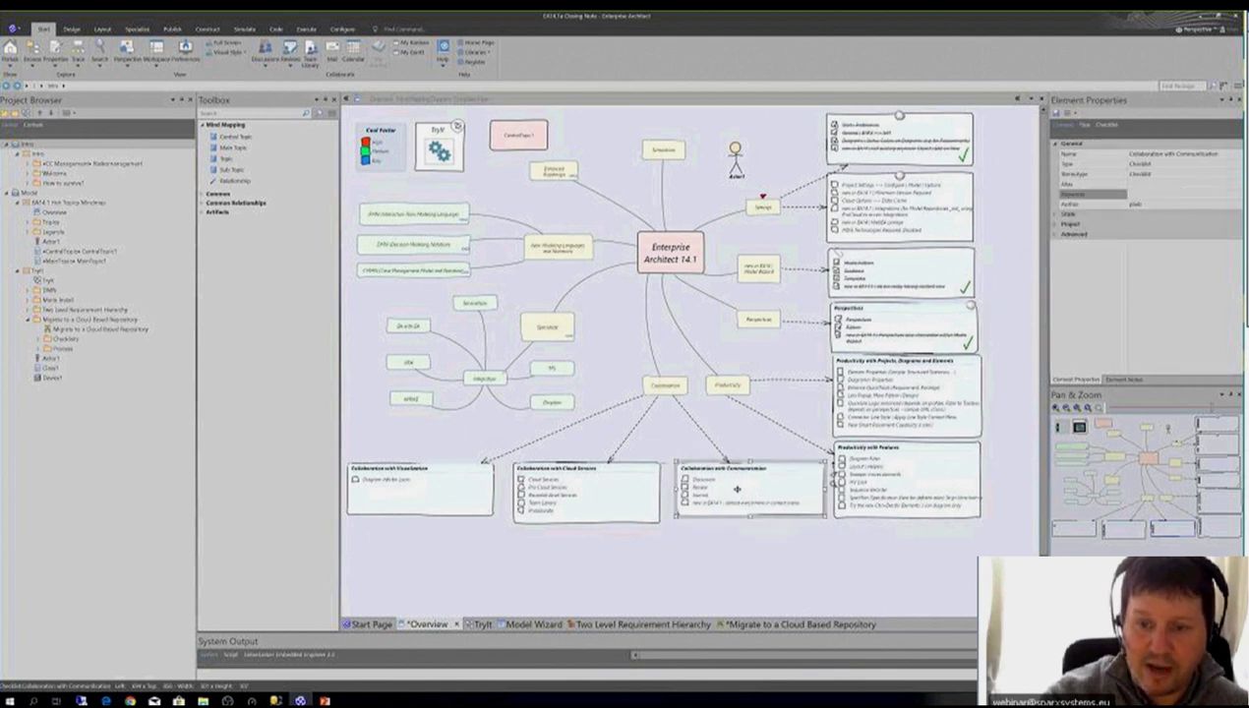
left_click_drag(603, 481, 631, 565)
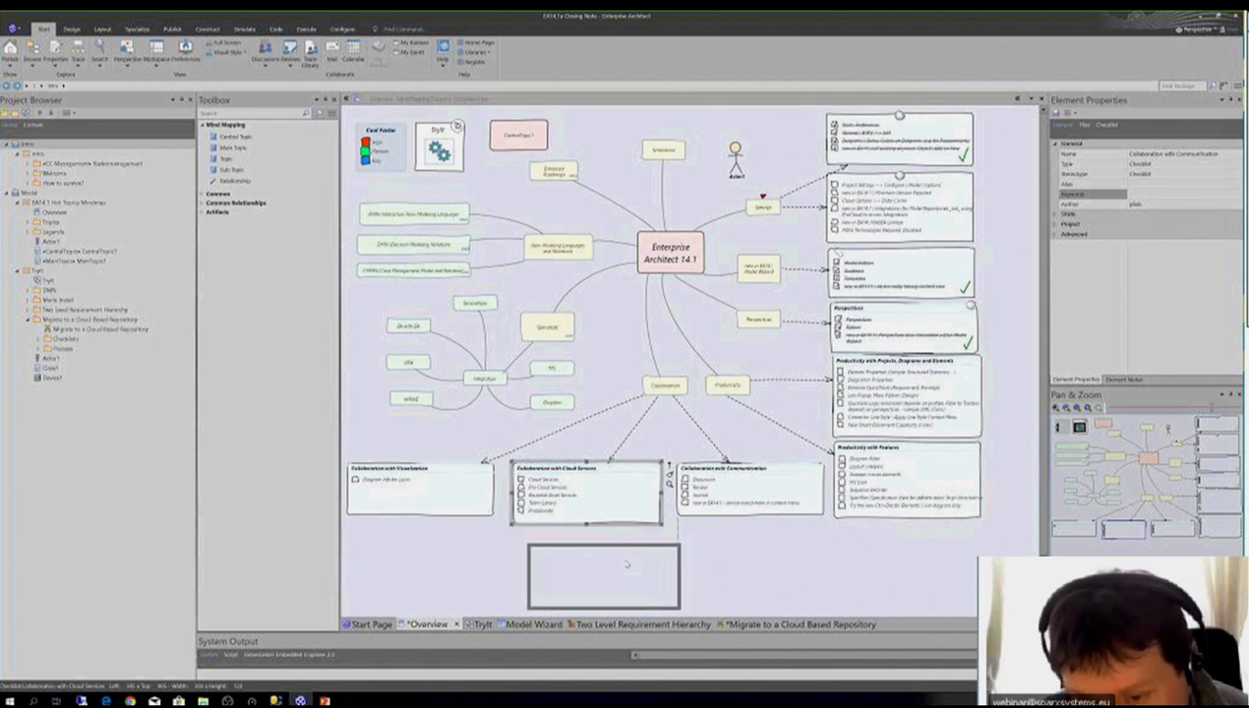
left_click_drag(627, 564, 774, 568)
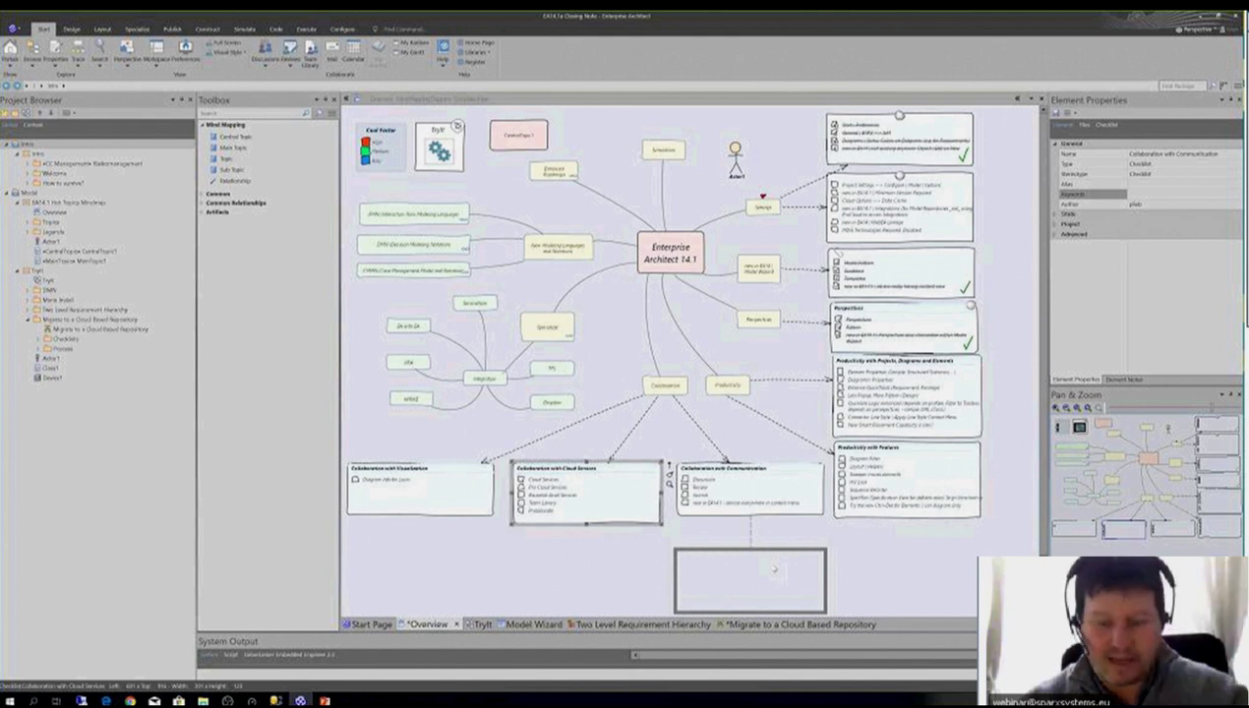
left_click_drag(775, 569, 609, 498)
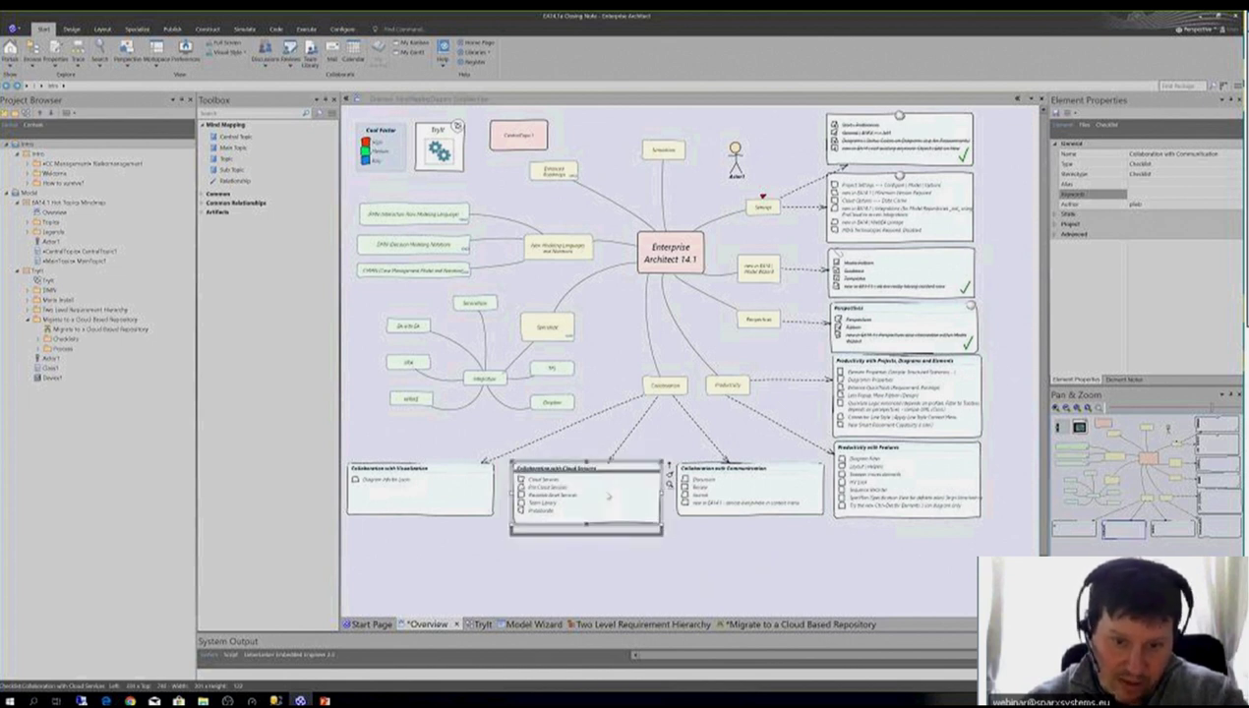
left_click_drag(604, 516, 605, 486)
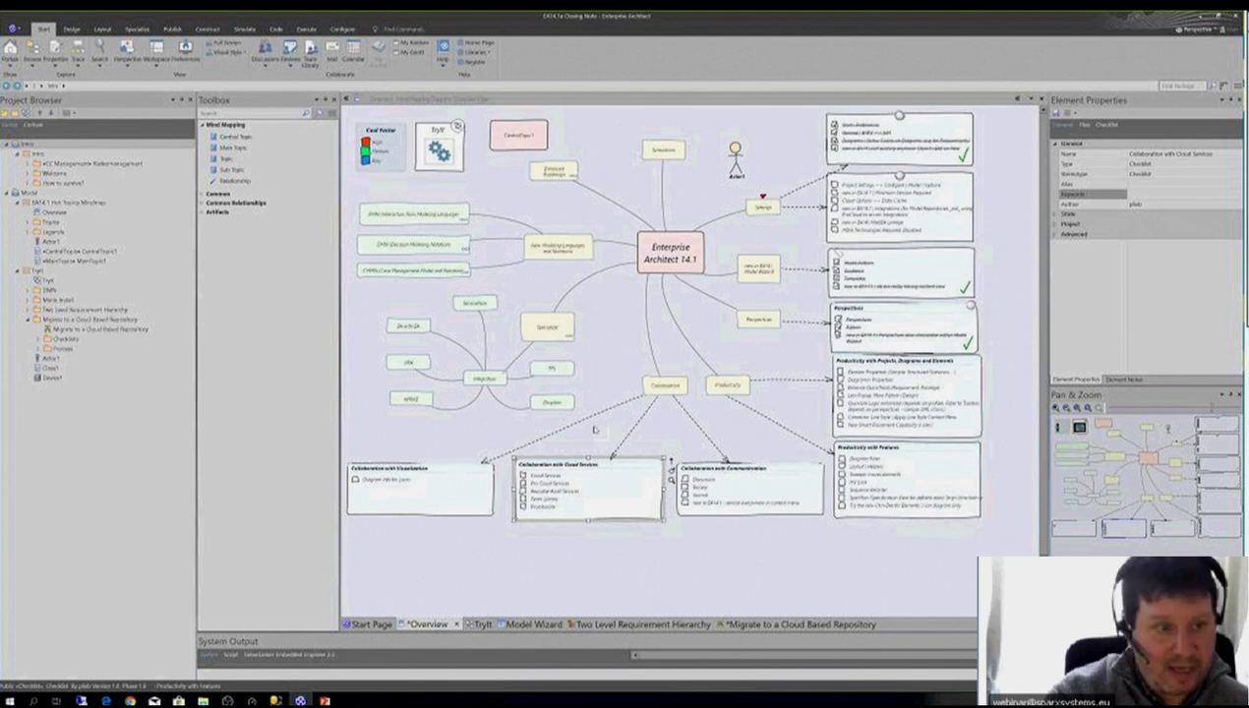
Step: Open the TryIt diagram and remove the actor, class and device elements from it
double_click(438, 147)
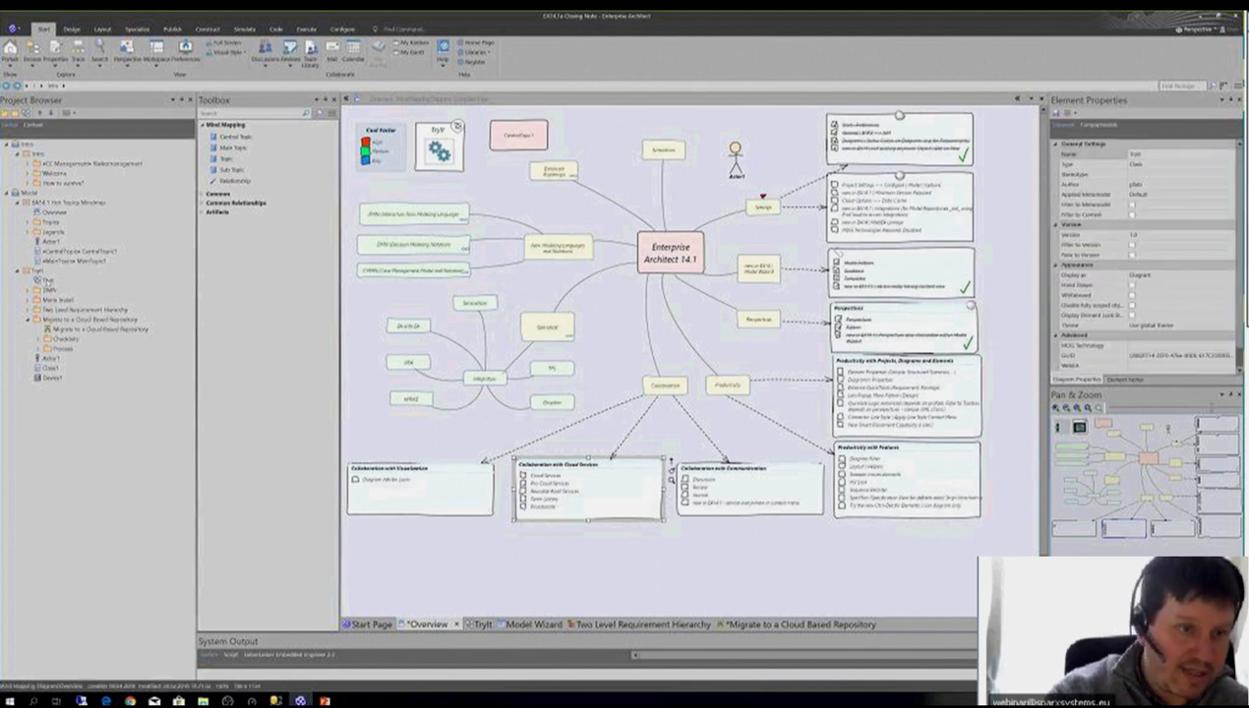
left_click_drag(351, 139, 652, 401)
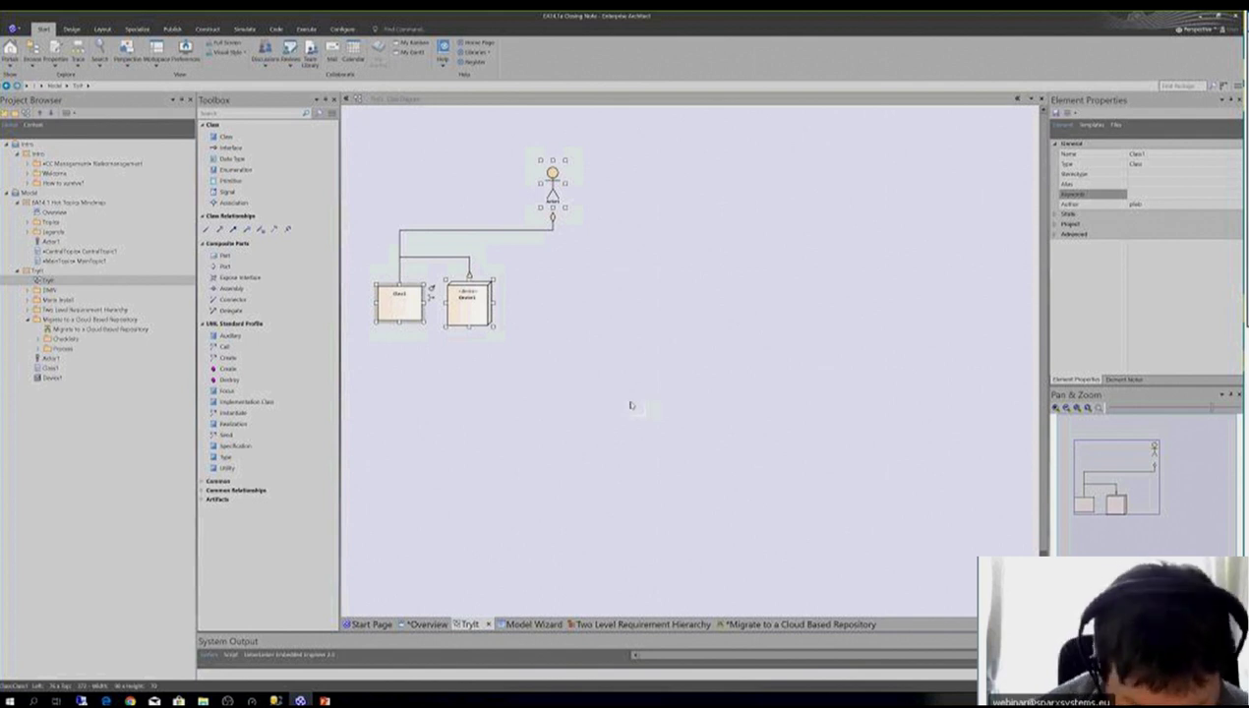
key("Delete")
left_click(296, 401)
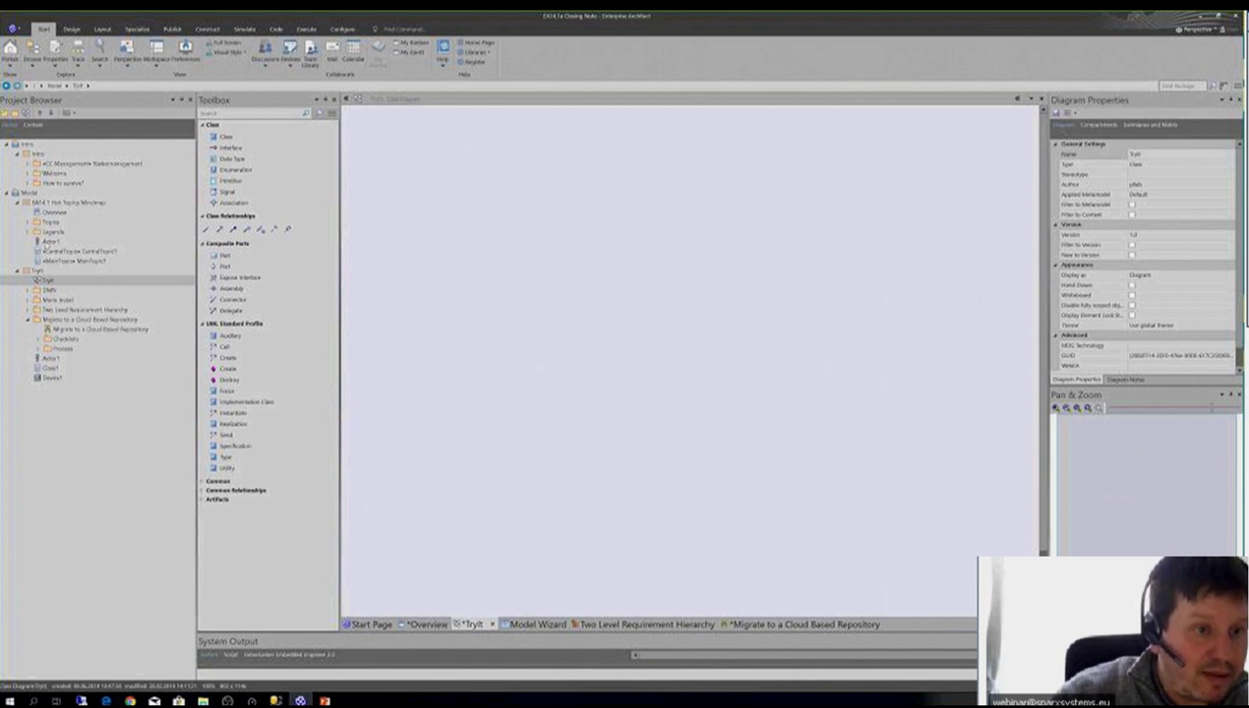
left_click(59, 213)
left_click_drag(59, 212, 577, 228)
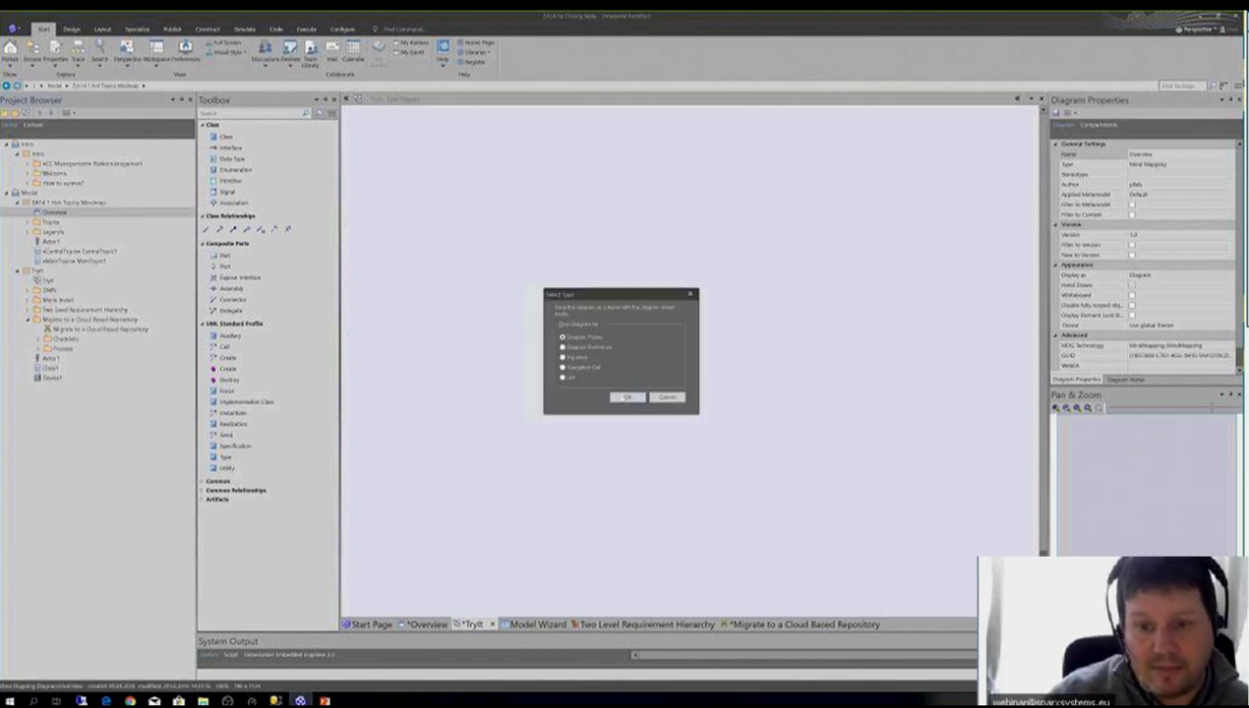
left_click(680, 402)
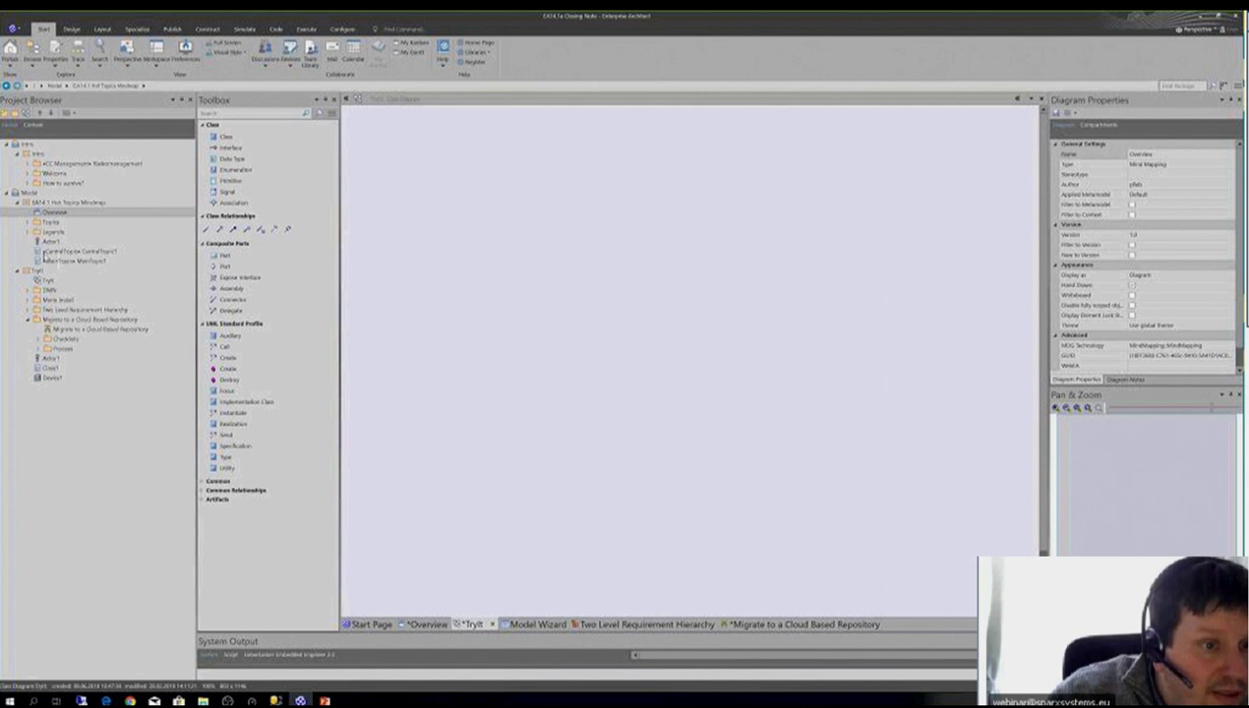
Step: Place MainTopic1 from the model onto the empty TryIt diagram
left_click(49, 252)
left_click_drag(68, 260, 602, 289)
left_click(599, 383)
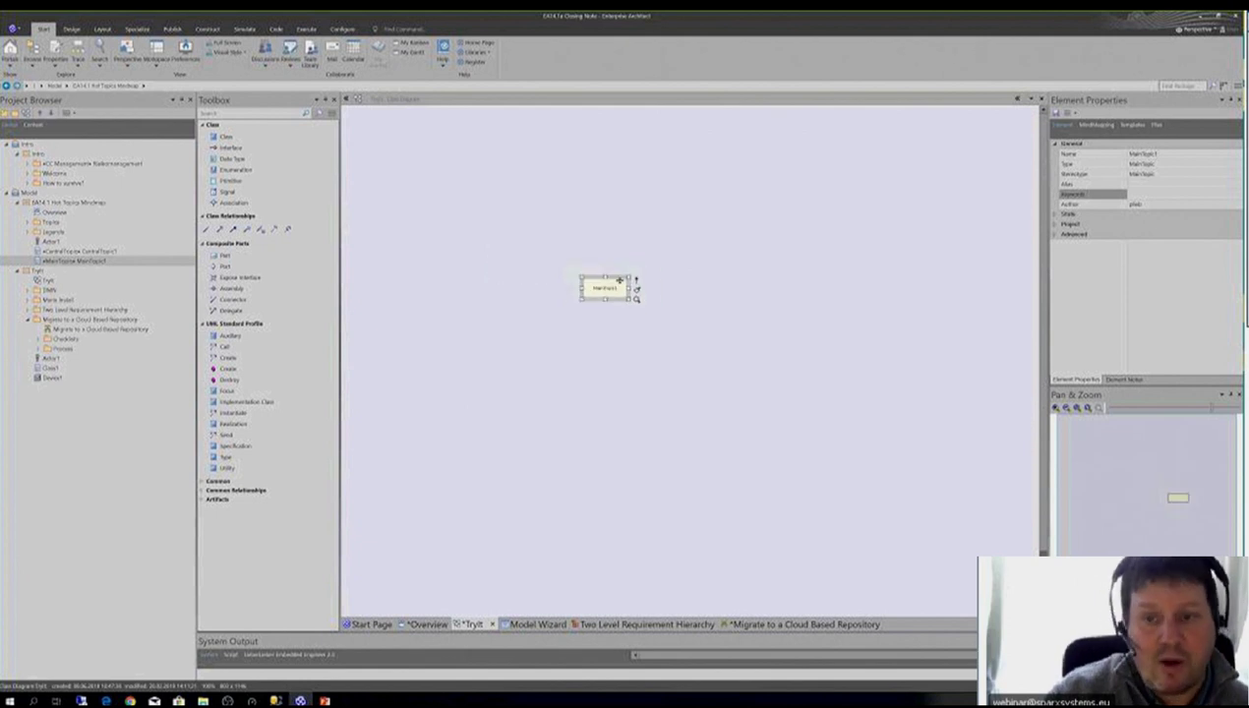
Step: Insert all elements related to MainTopic1 up to two levels deep, with automatic diagram layout
right_click(617, 282)
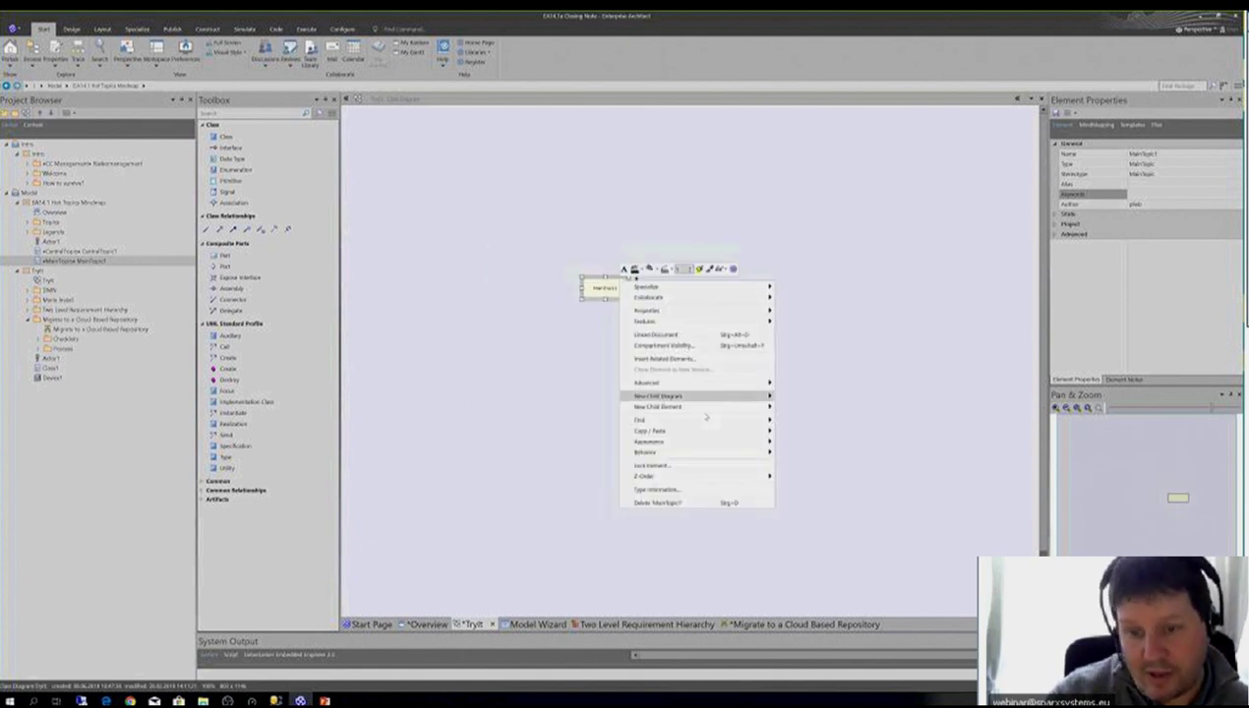
left_click(703, 359)
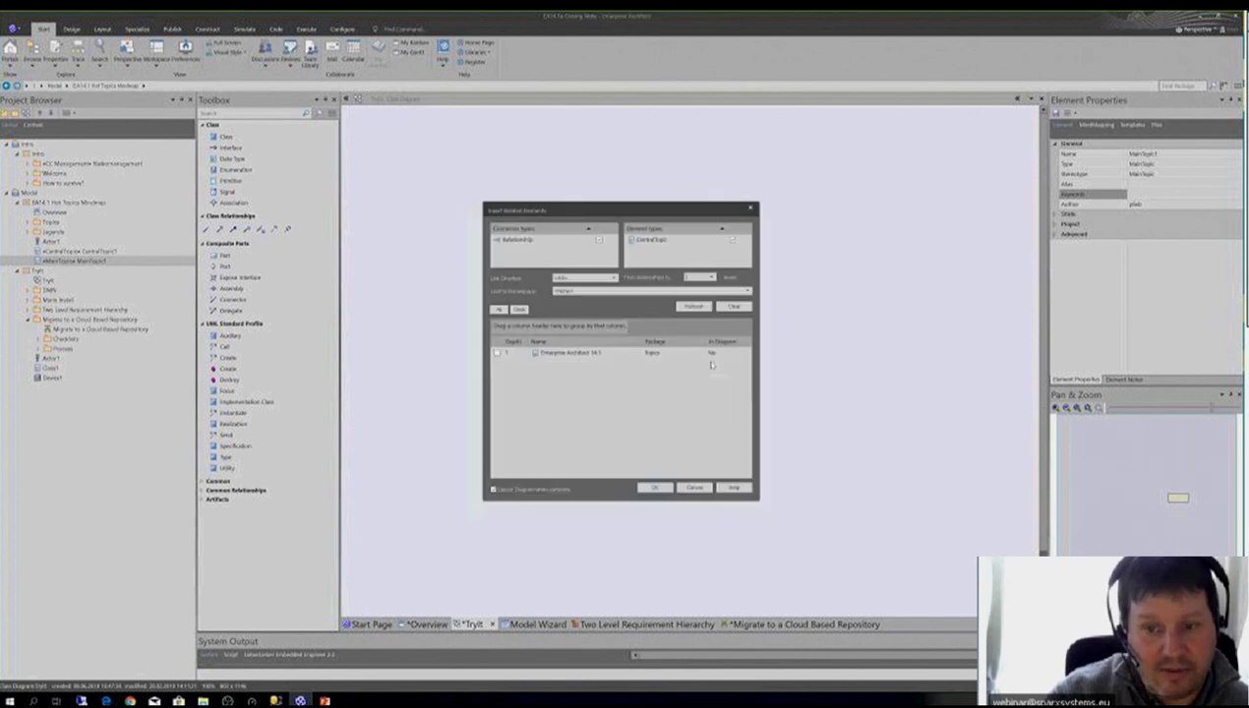
left_click(704, 277)
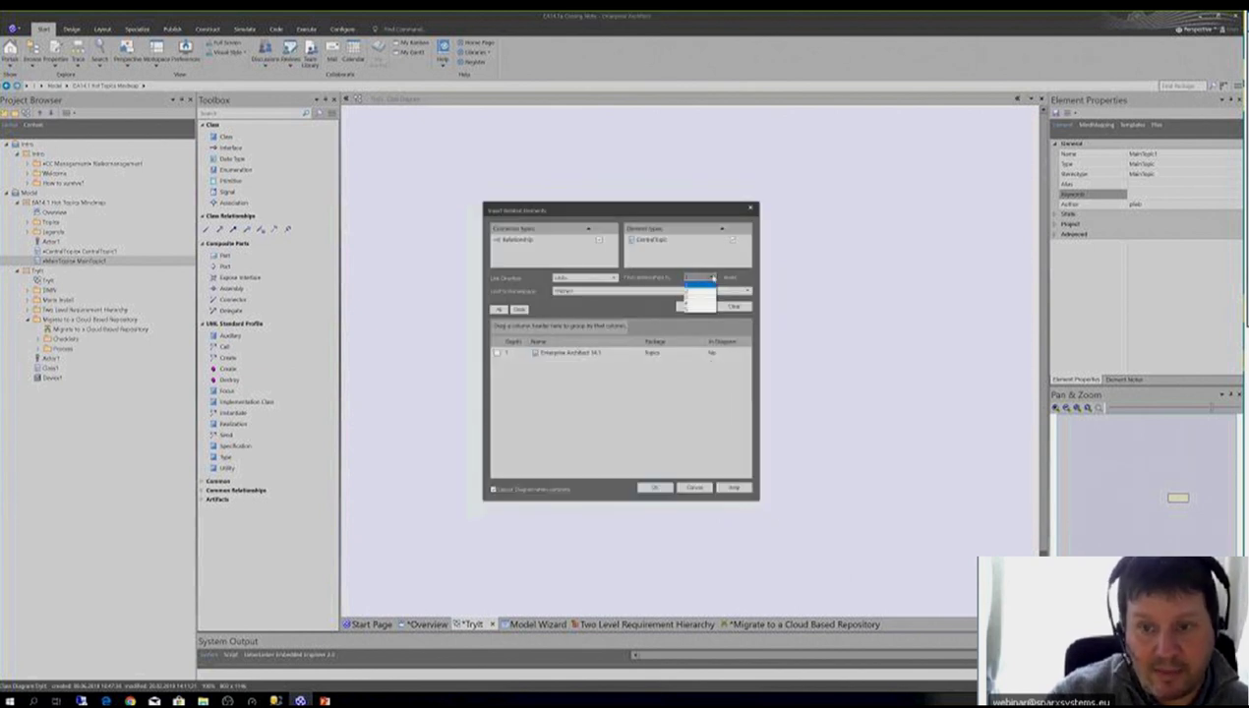
left_click(690, 303)
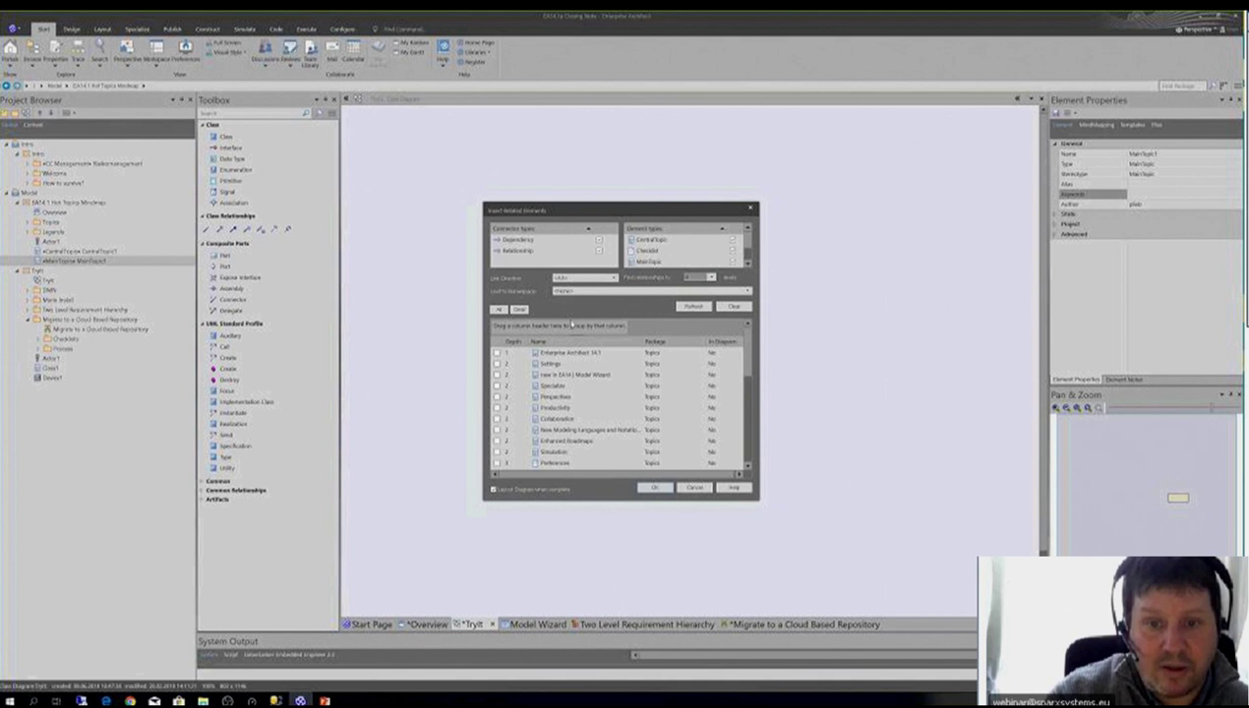
left_click(701, 278)
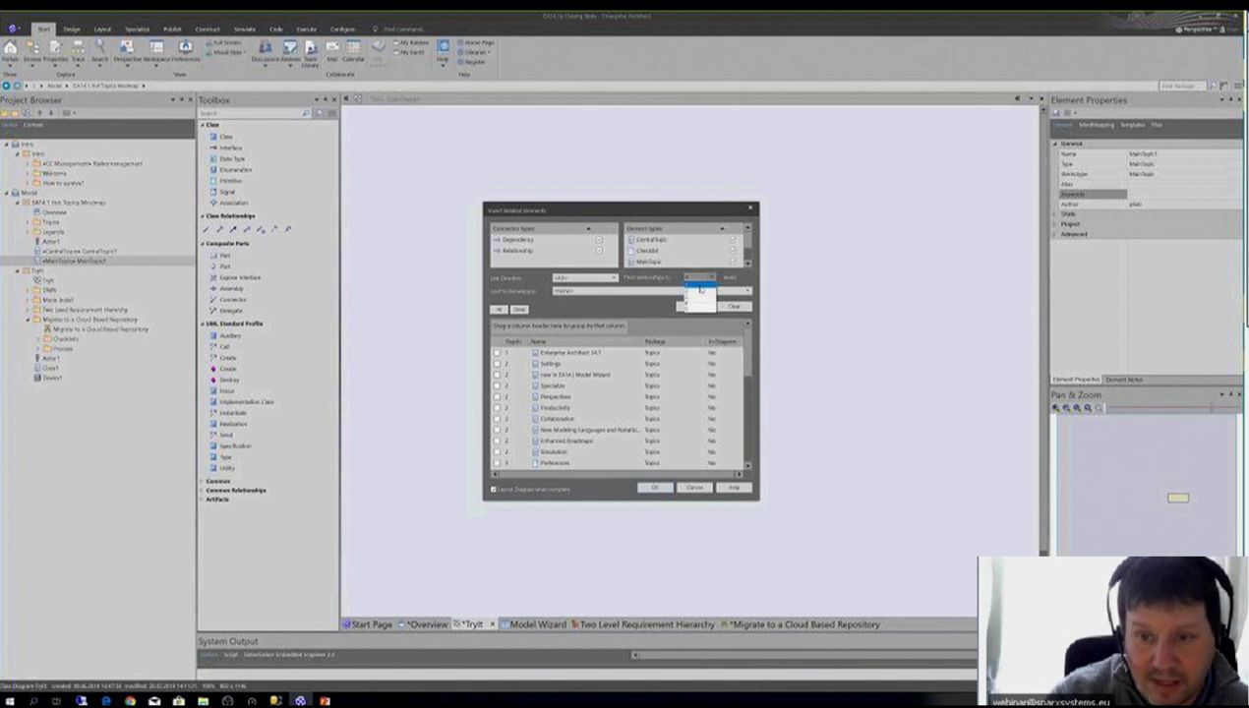
left_click(696, 294)
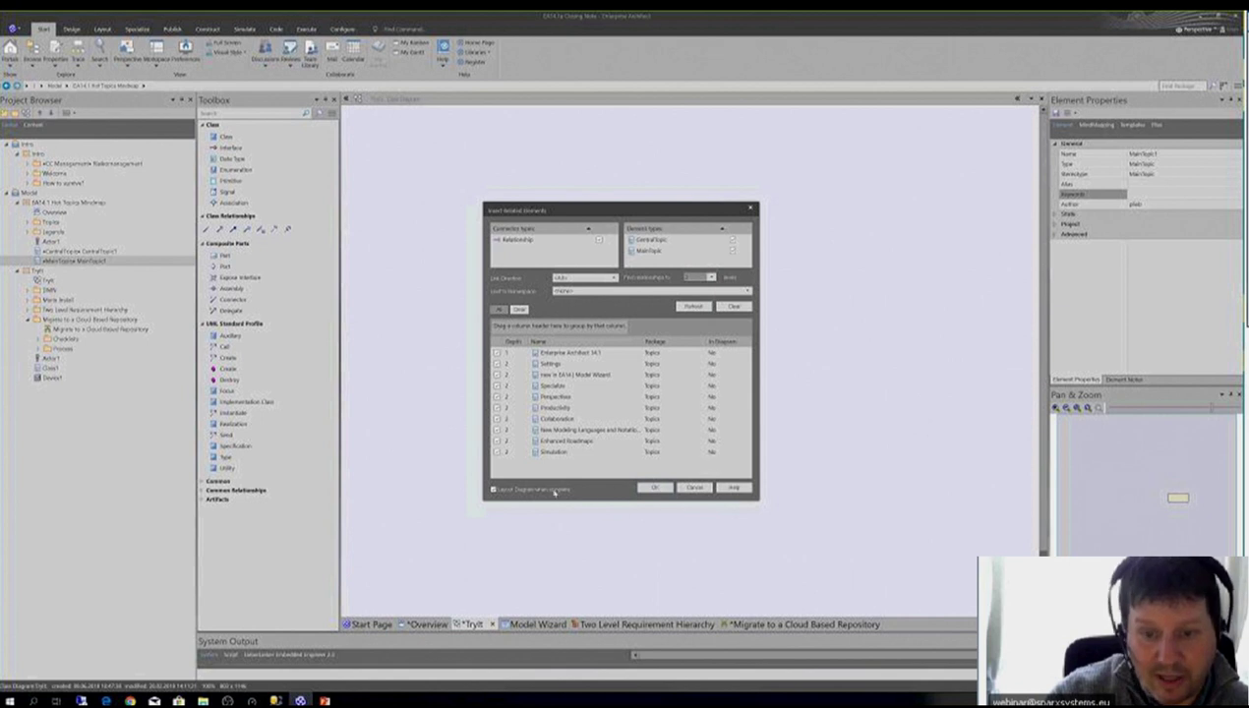
left_click(654, 487)
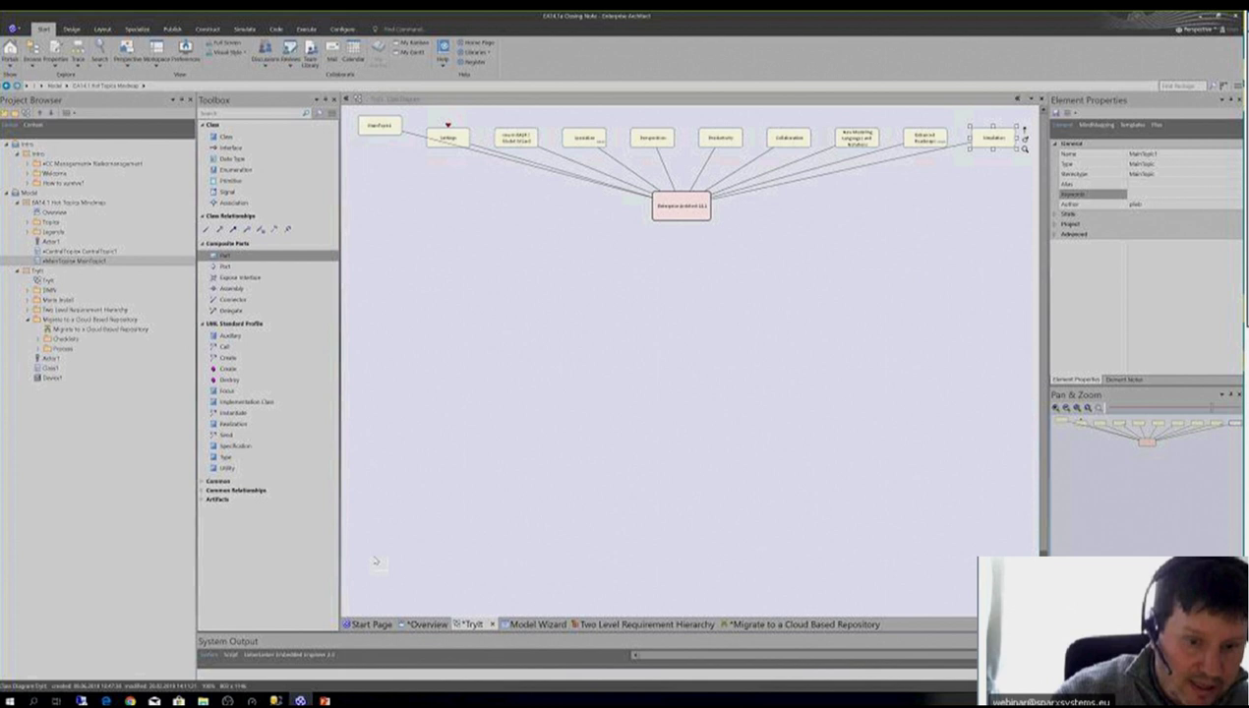
Step: Return to the Overview diagram and slightly shift the Collaboration with Communication checklist
left_click(427, 624)
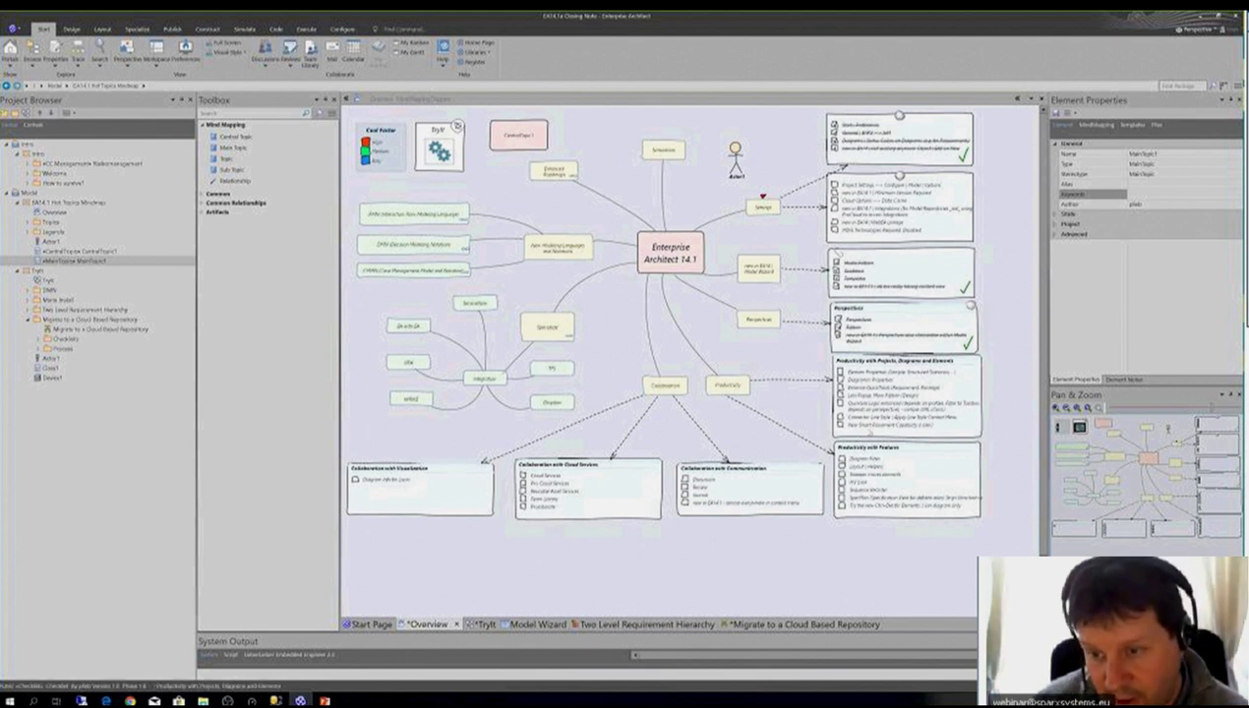
left_click(102, 29)
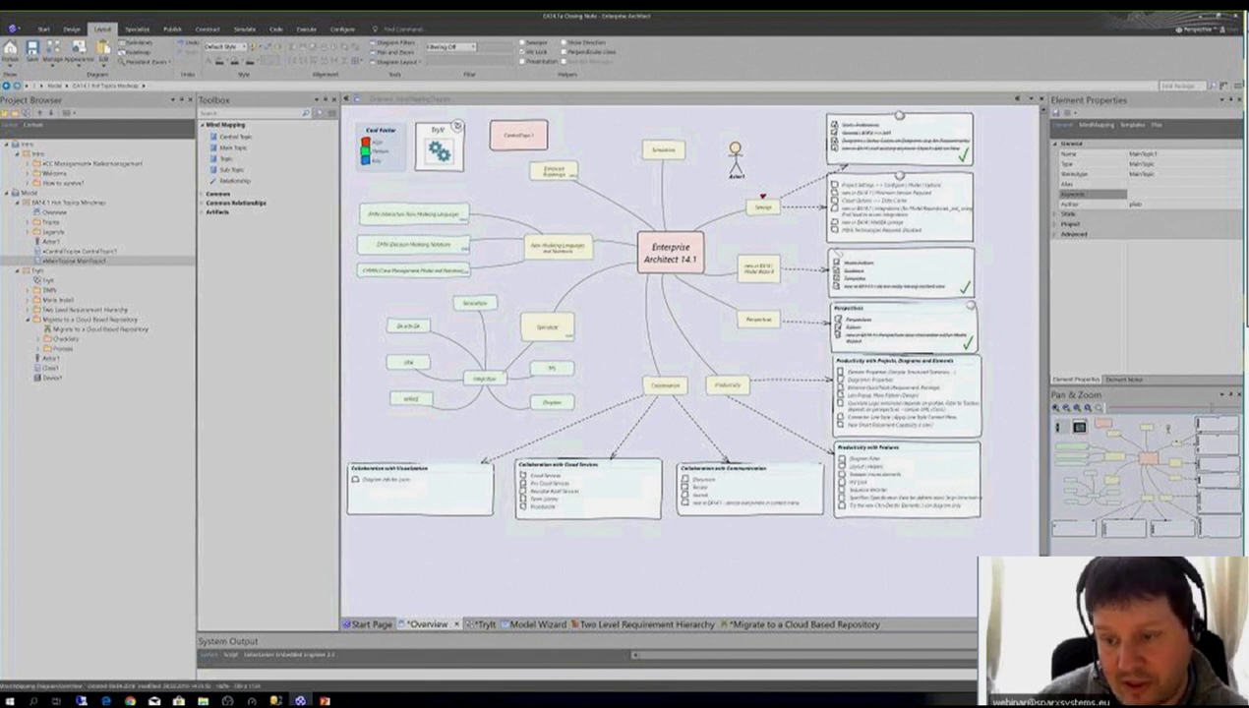
left_click(770, 492)
left_click_drag(768, 515, 749, 493)
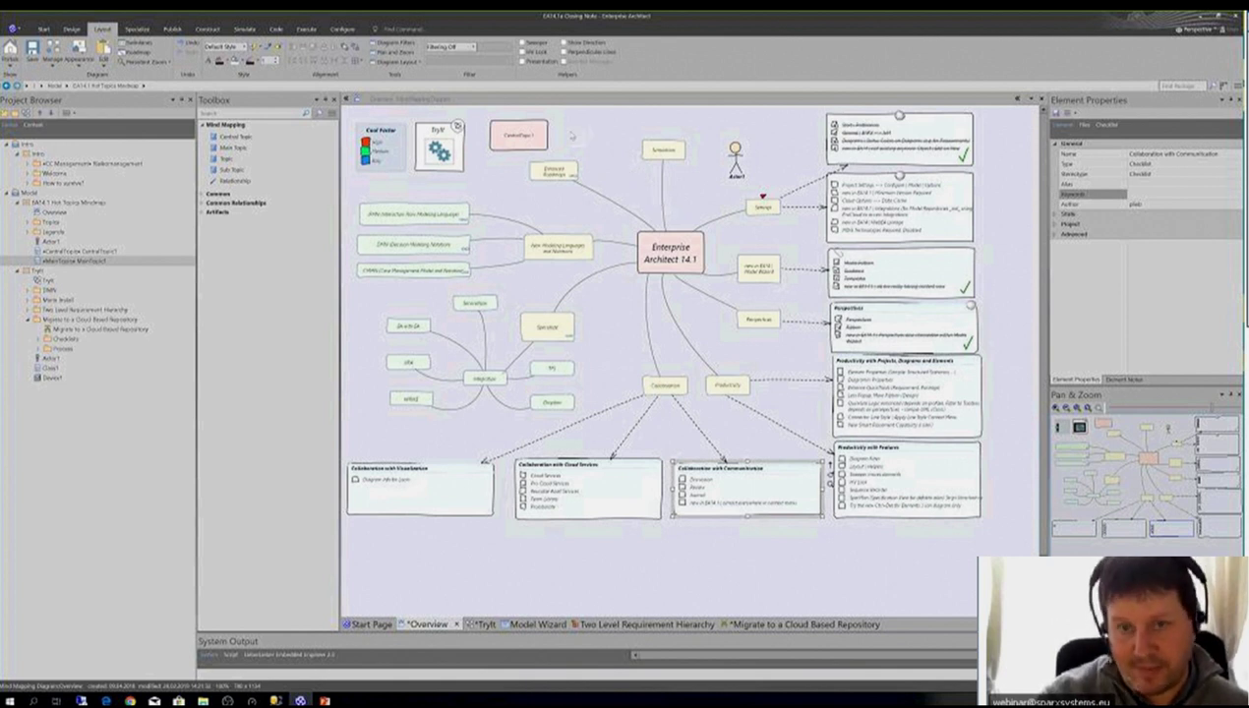
Step: Switch the Presentation layout helper on and back off
left_click(522, 61)
left_click(522, 61)
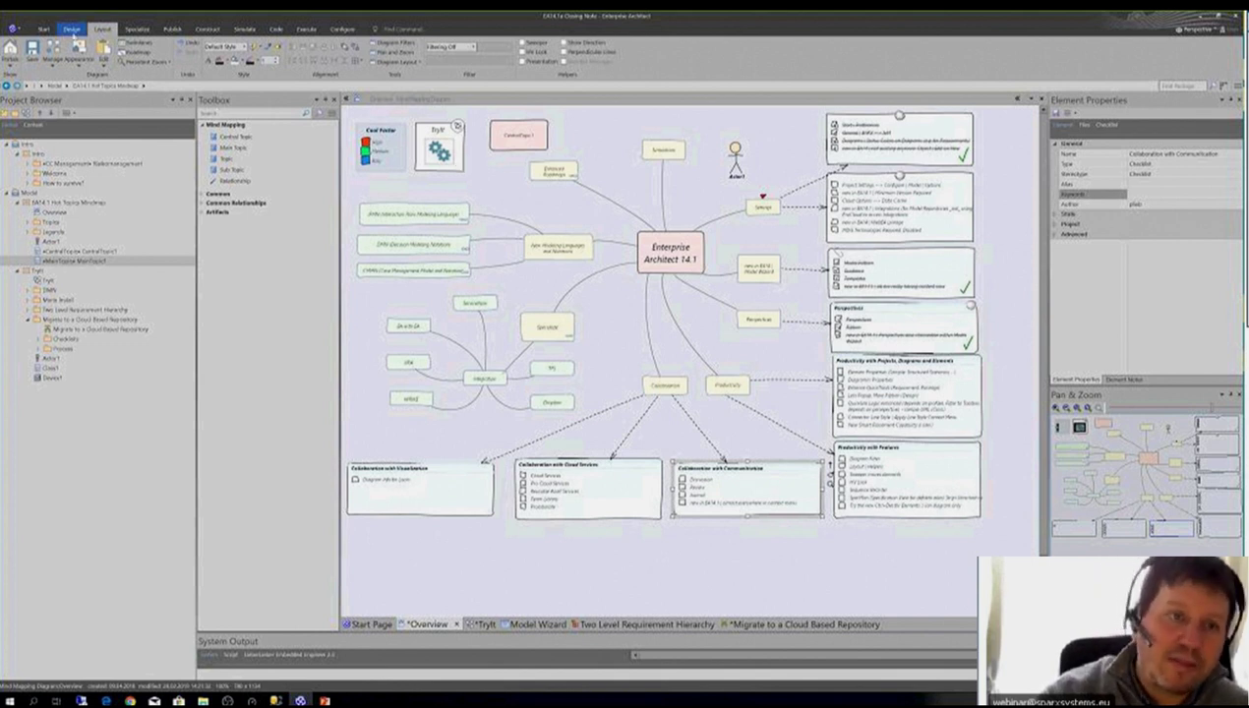
left_click(74, 29)
left_click(43, 29)
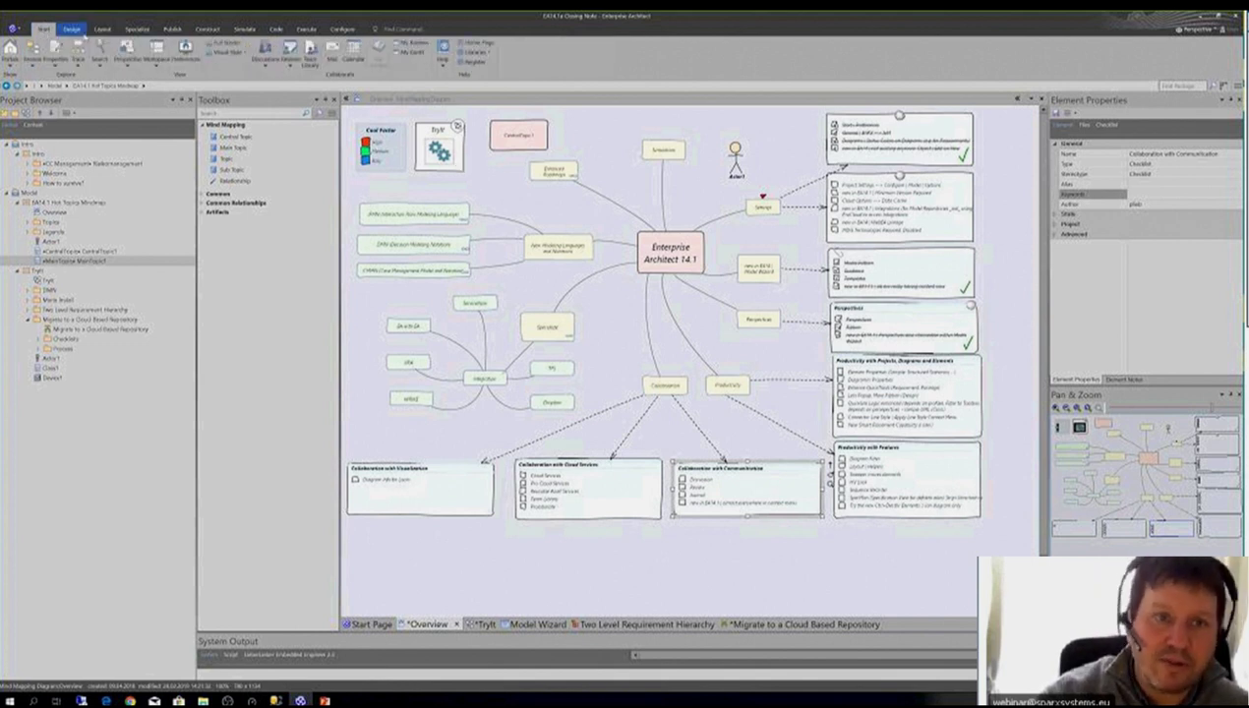
Step: Filter the Overview diagram by Relationships for the selected Collaboration with Communication checklist
left_click(102, 30)
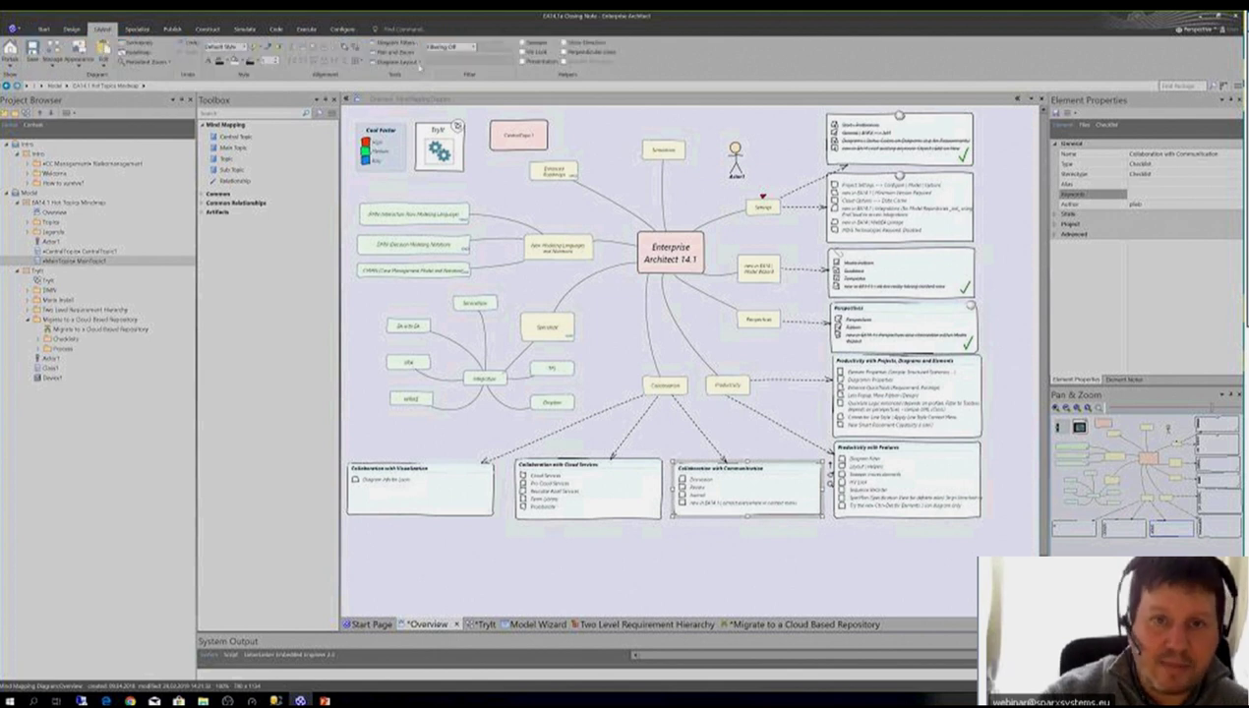
left_click(472, 46)
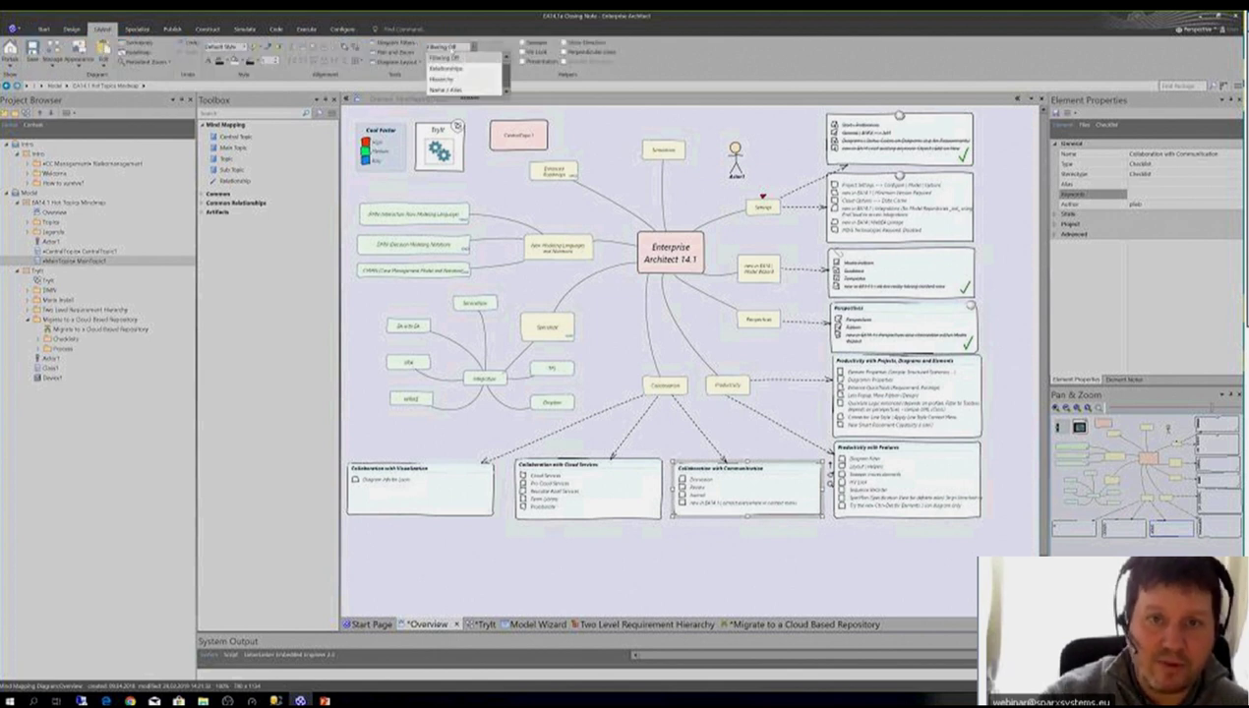
left_click(457, 69)
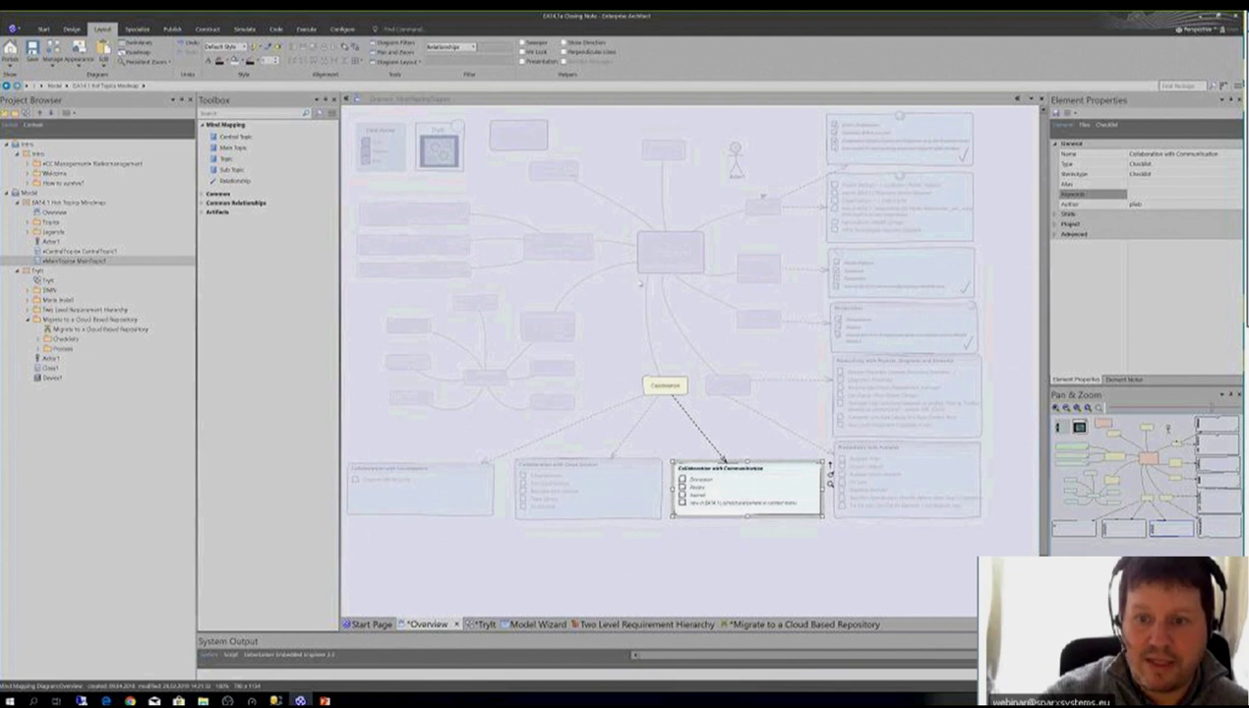
Step: Inspect the relationships highlighted for the central topic and the New Modeling Languages and Notations, Specialize, Collaboration, Productivity and Perspectives topics one by one
left_click(680, 253)
left_click(558, 247)
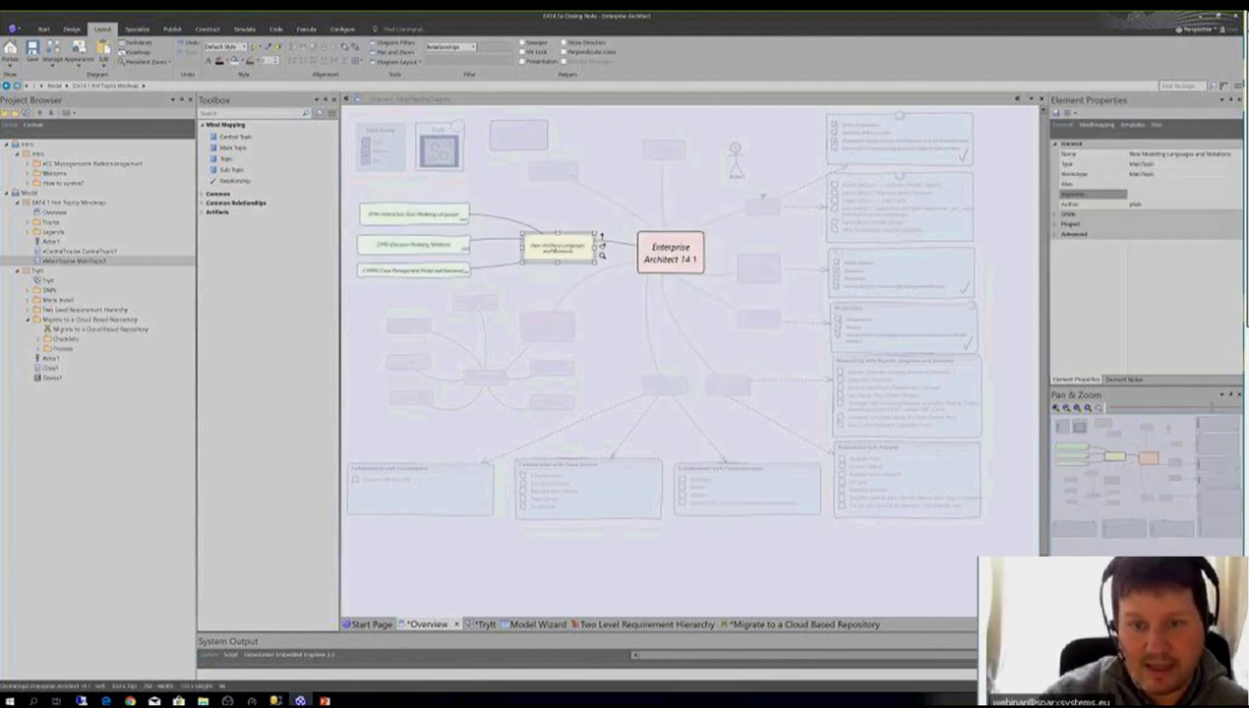
left_click(547, 326)
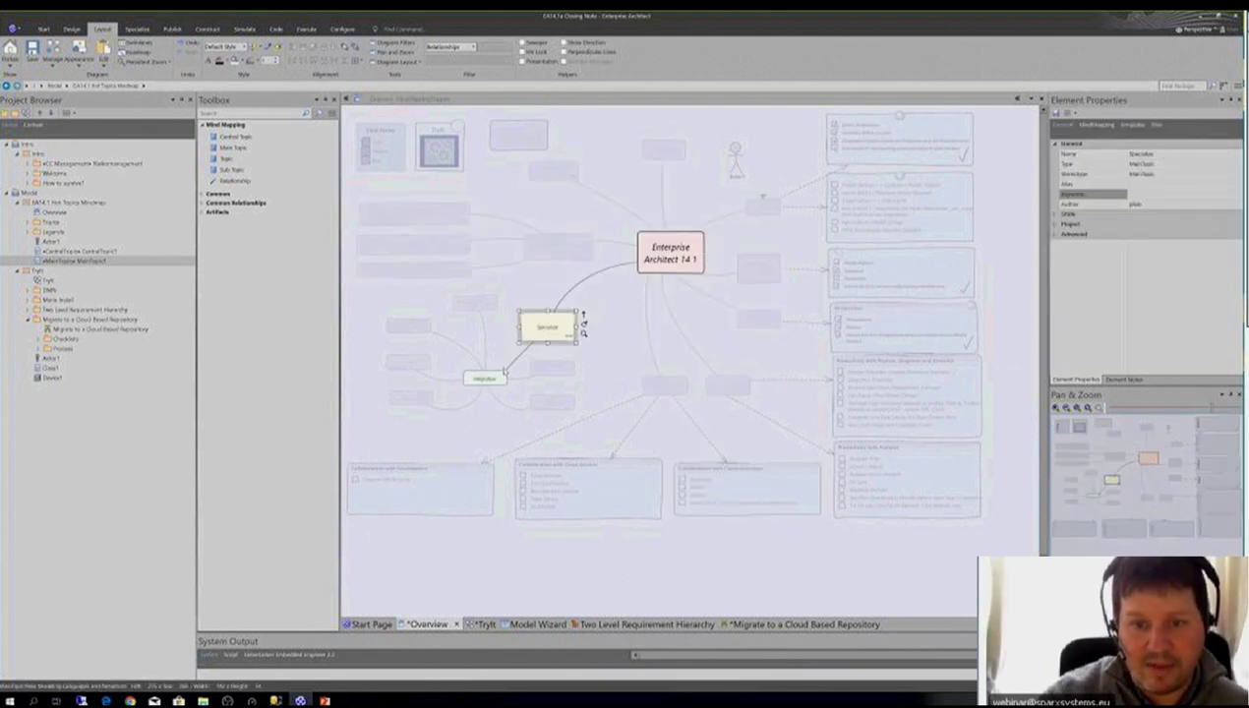
left_click(662, 385)
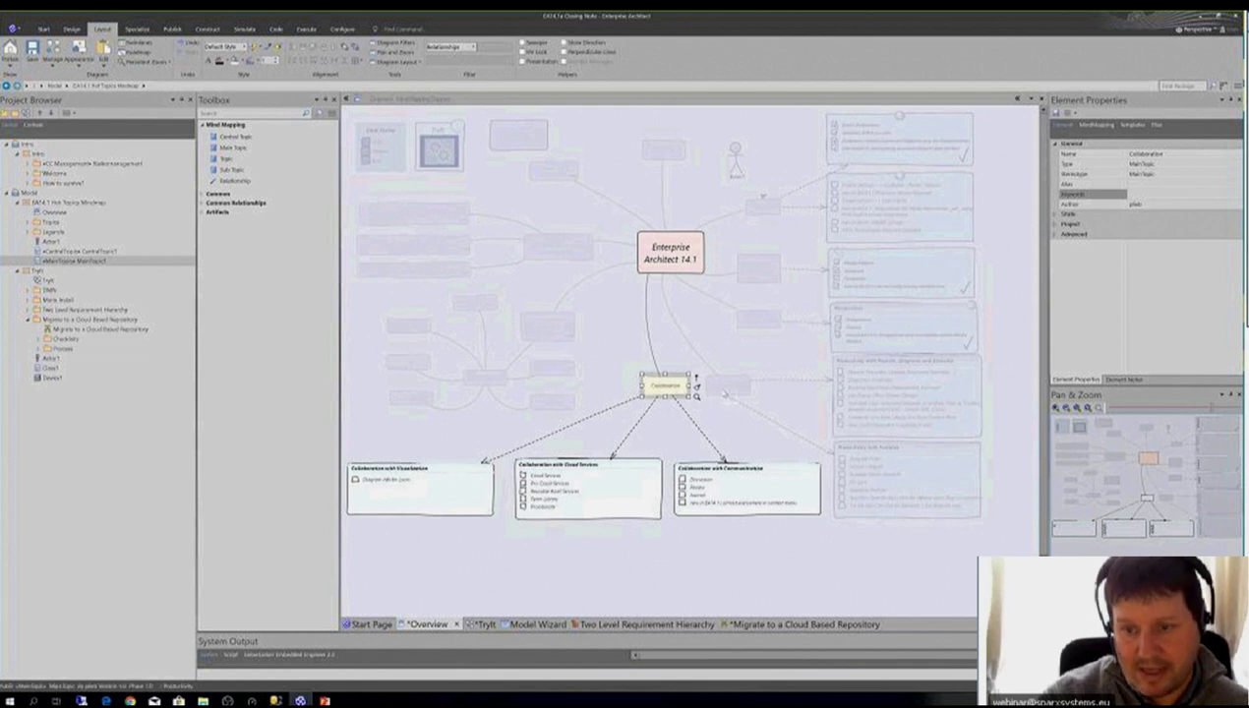
left_click(725, 383)
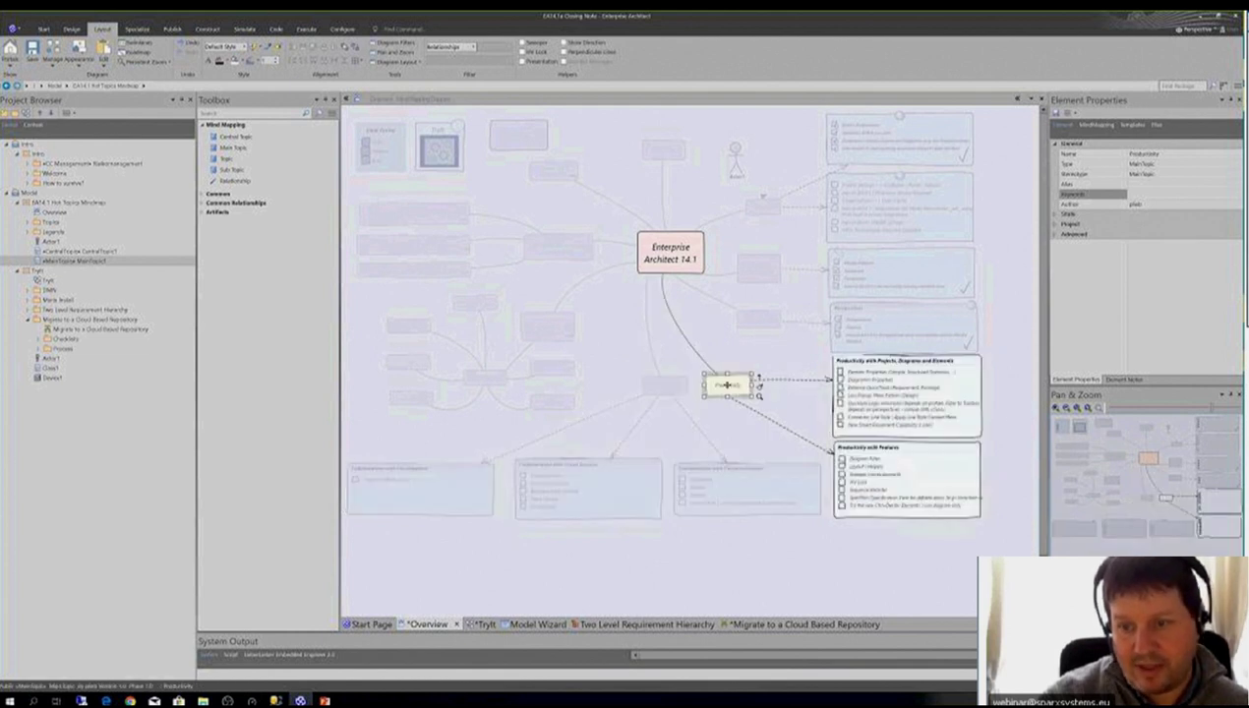
left_click(758, 320)
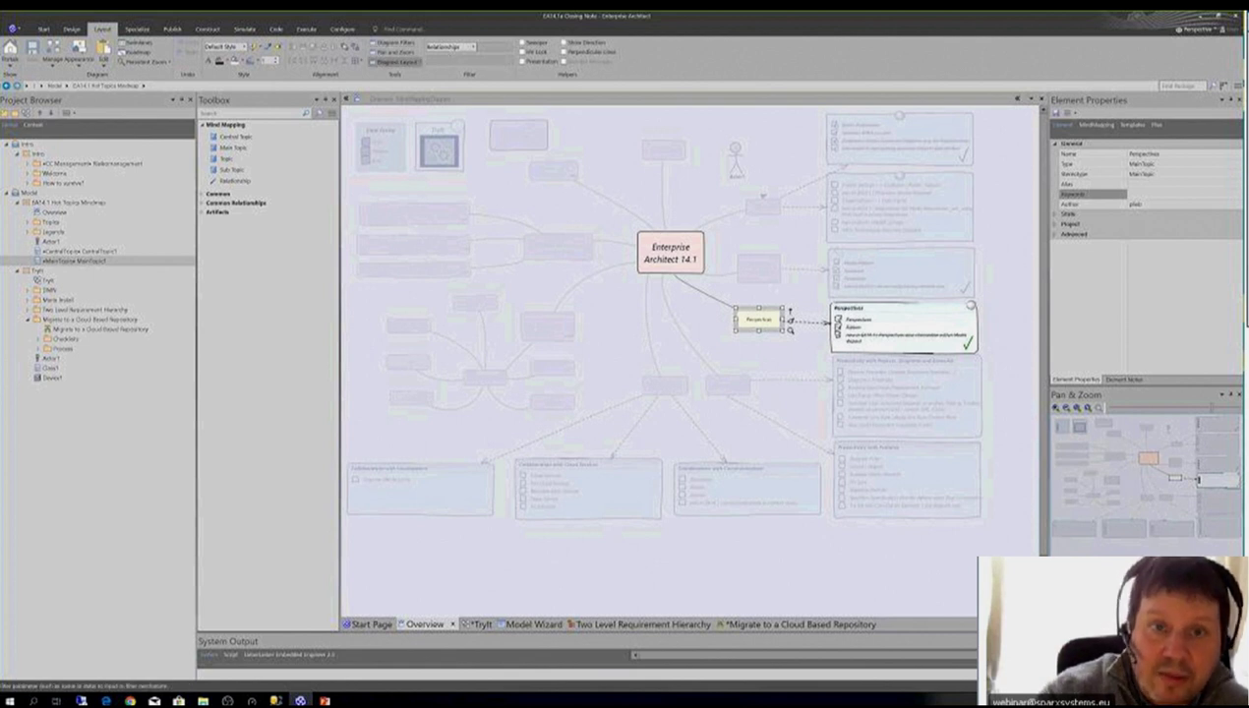
Step: Open the Diagram Filters for the Overview diagram and set the filter effect to Hide
left_click(401, 42)
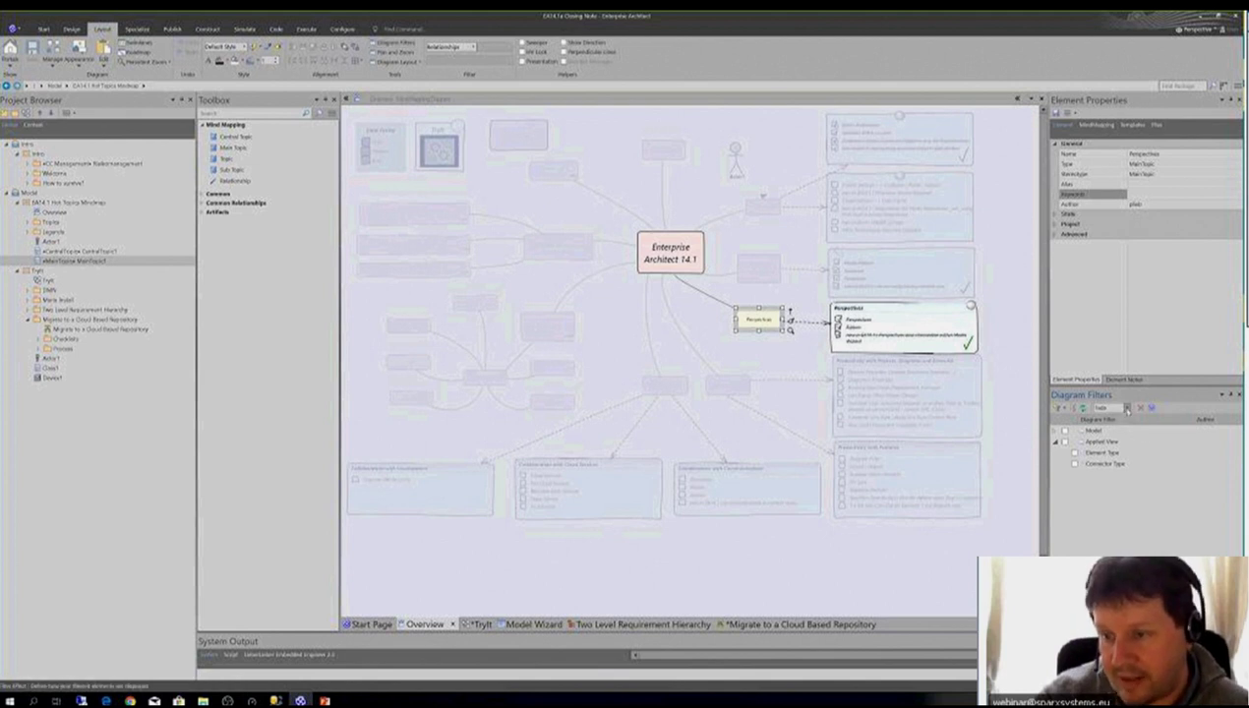
left_click(1128, 409)
left_click(1124, 435)
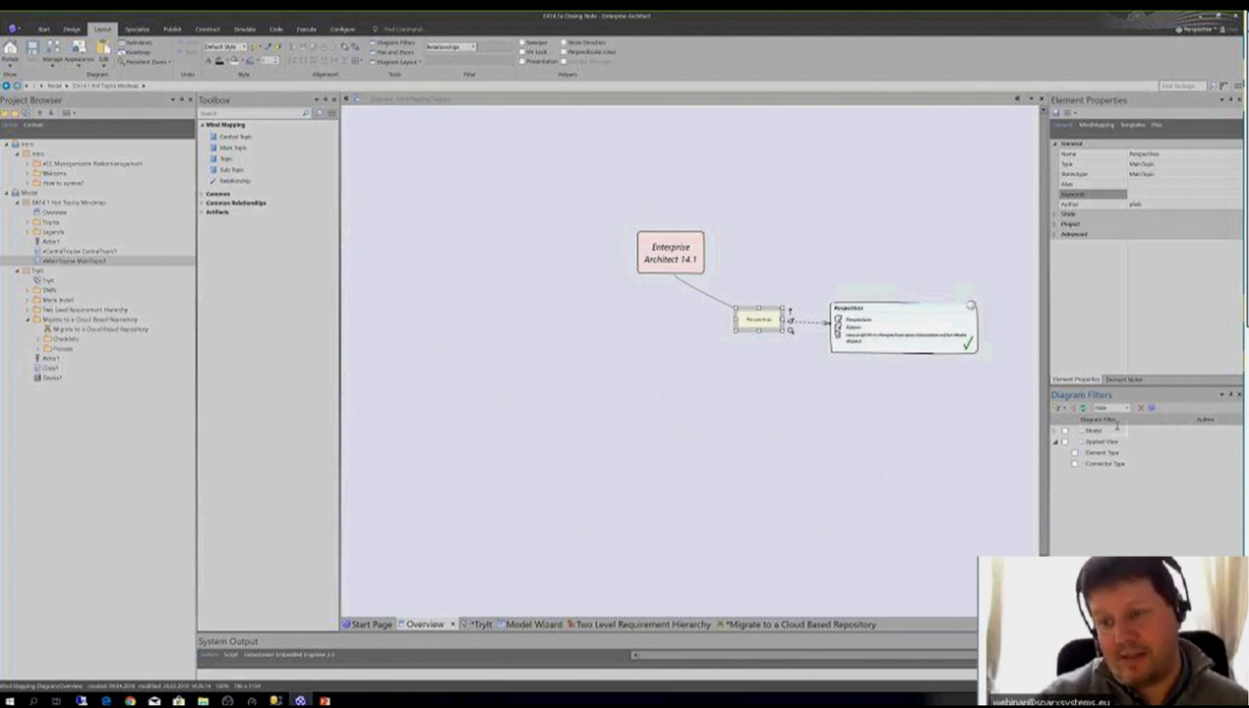
left_click(1082, 408)
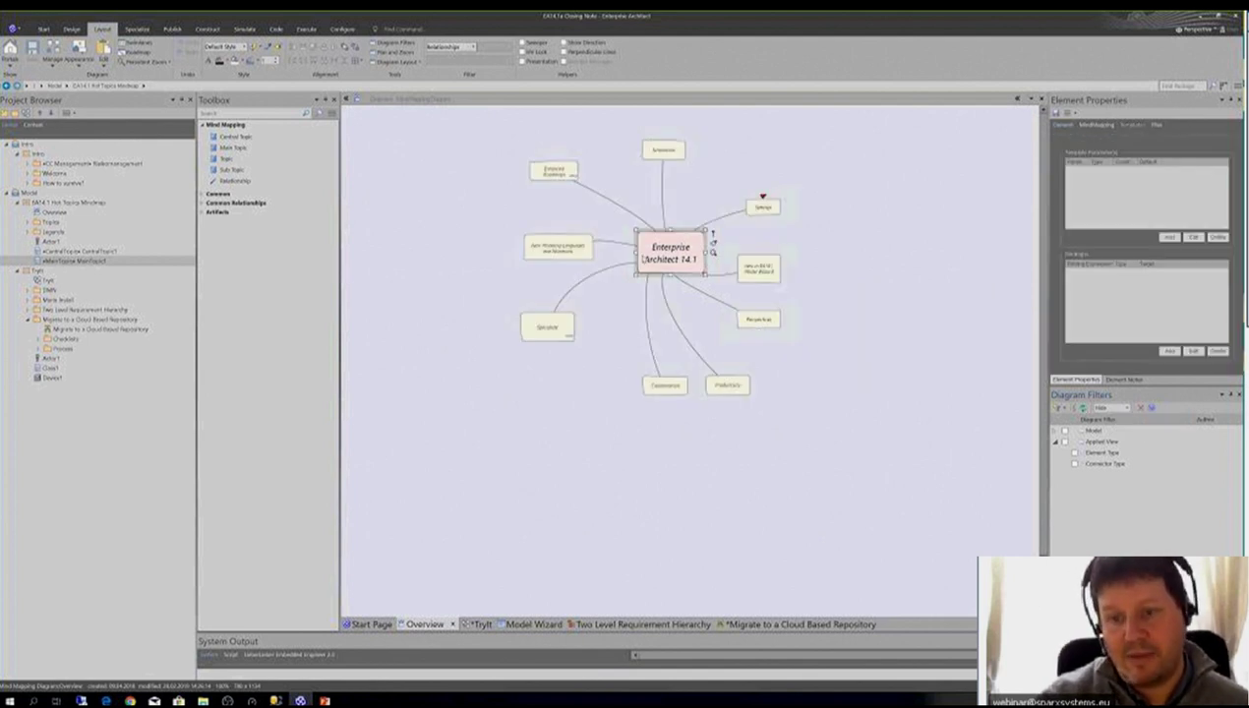
Step: Inspect the related elements of the Model Wizard, Perspectives, New Modeling Languages and Notations, and Specialize topics with unrelated elements hidden
left_click(771, 281)
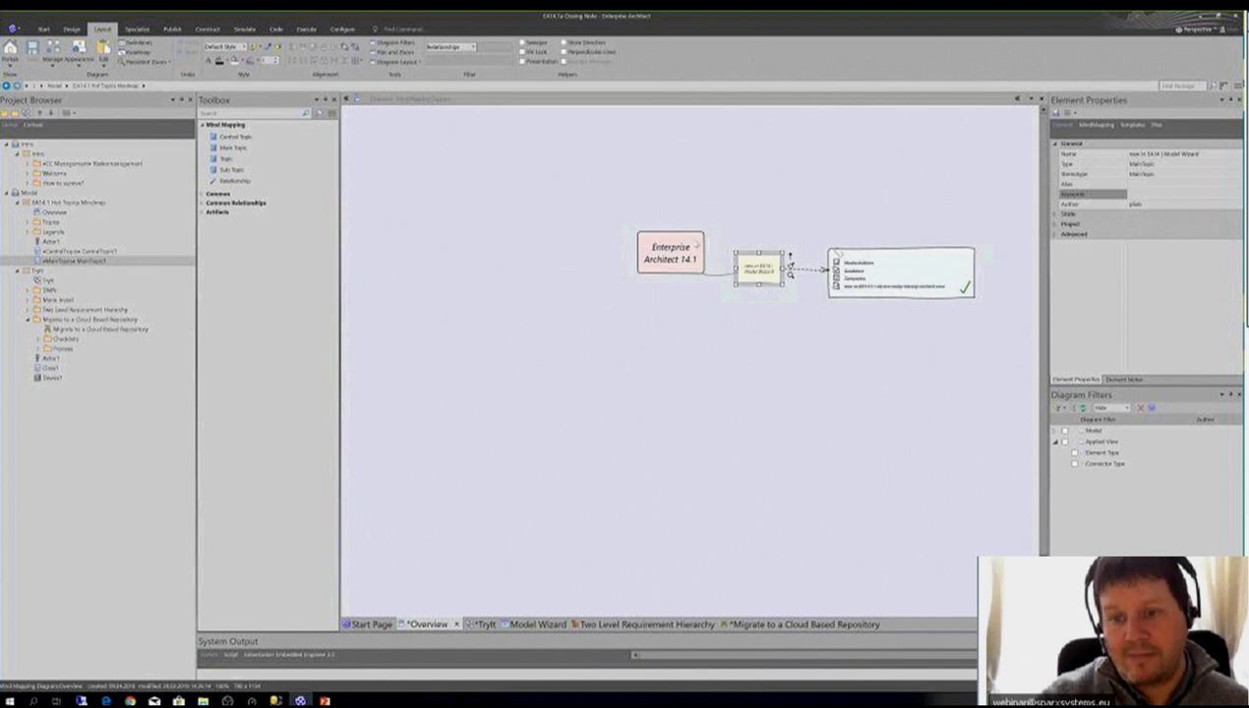
left_click(748, 325)
left_click(558, 246)
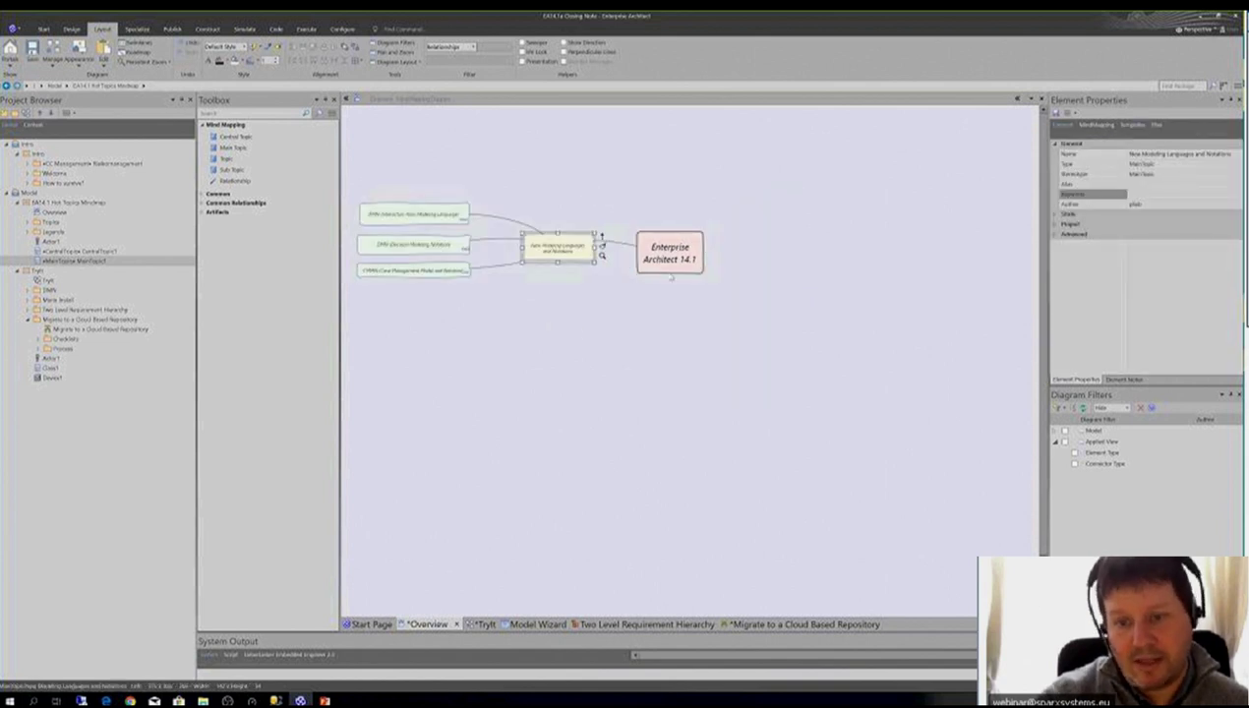
left_click(561, 328)
left_click(561, 334)
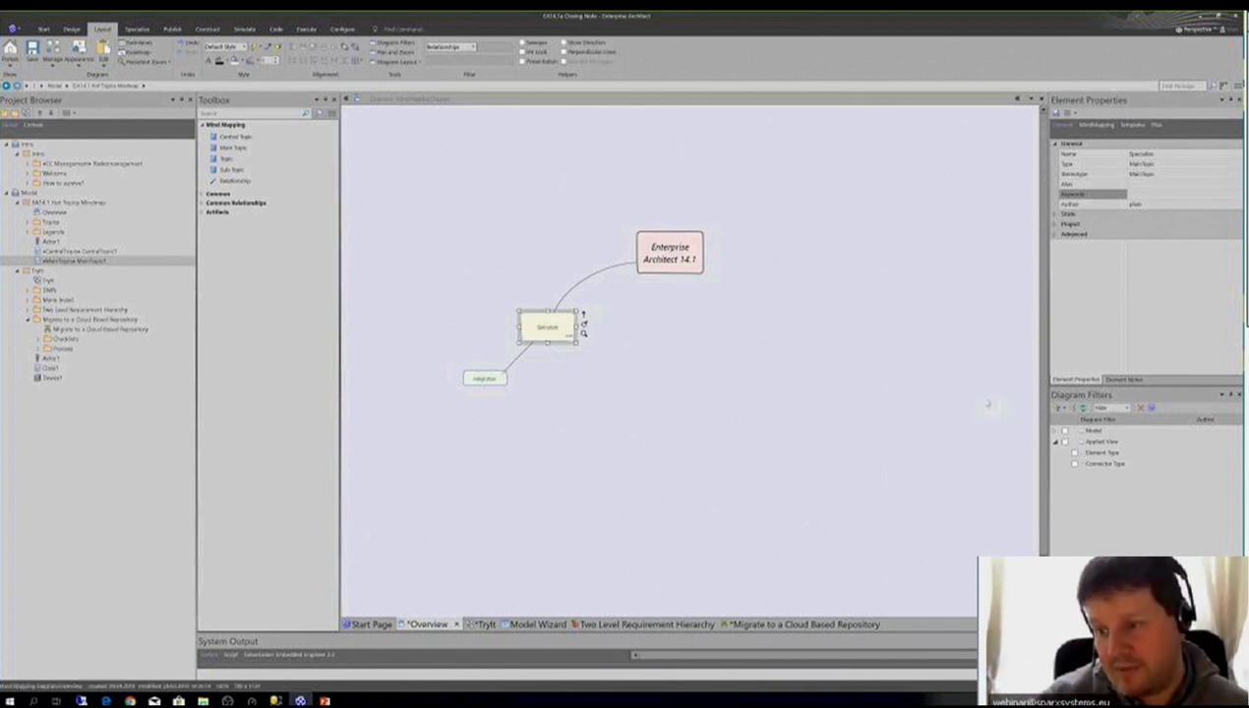
Step: Set the diagram filter effect to Fade and clear the element selection
left_click(1123, 407)
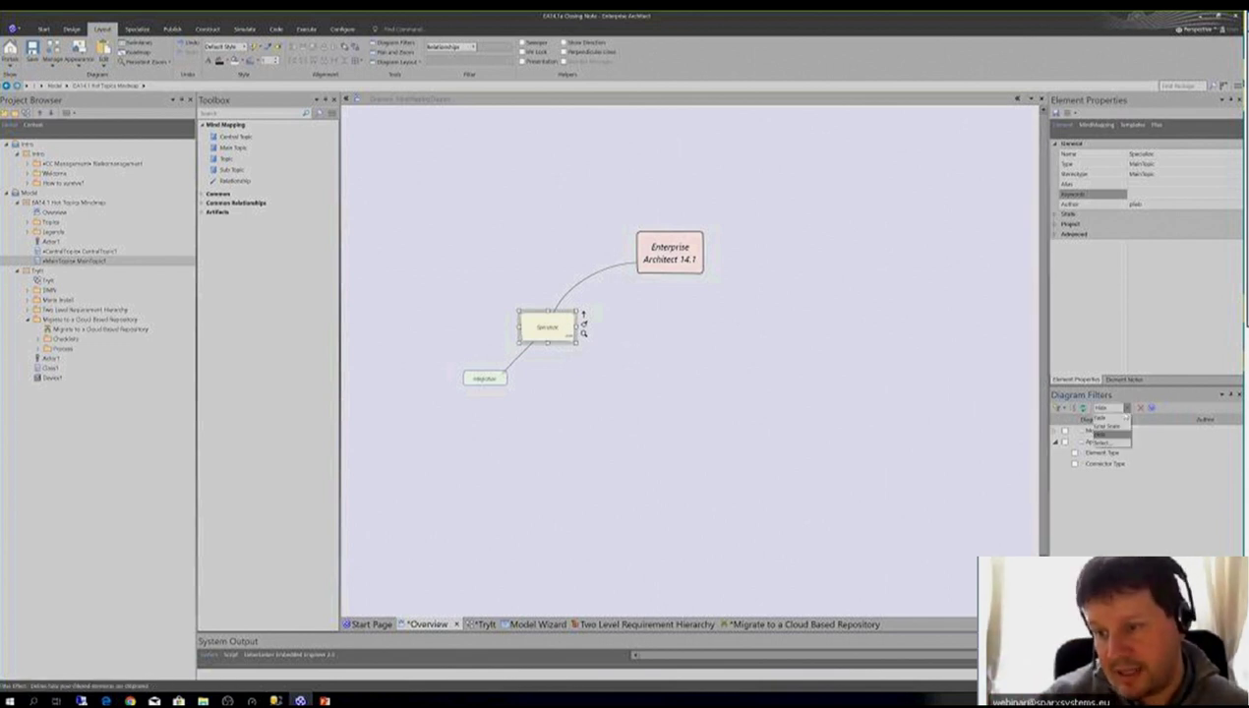
left_click(1118, 417)
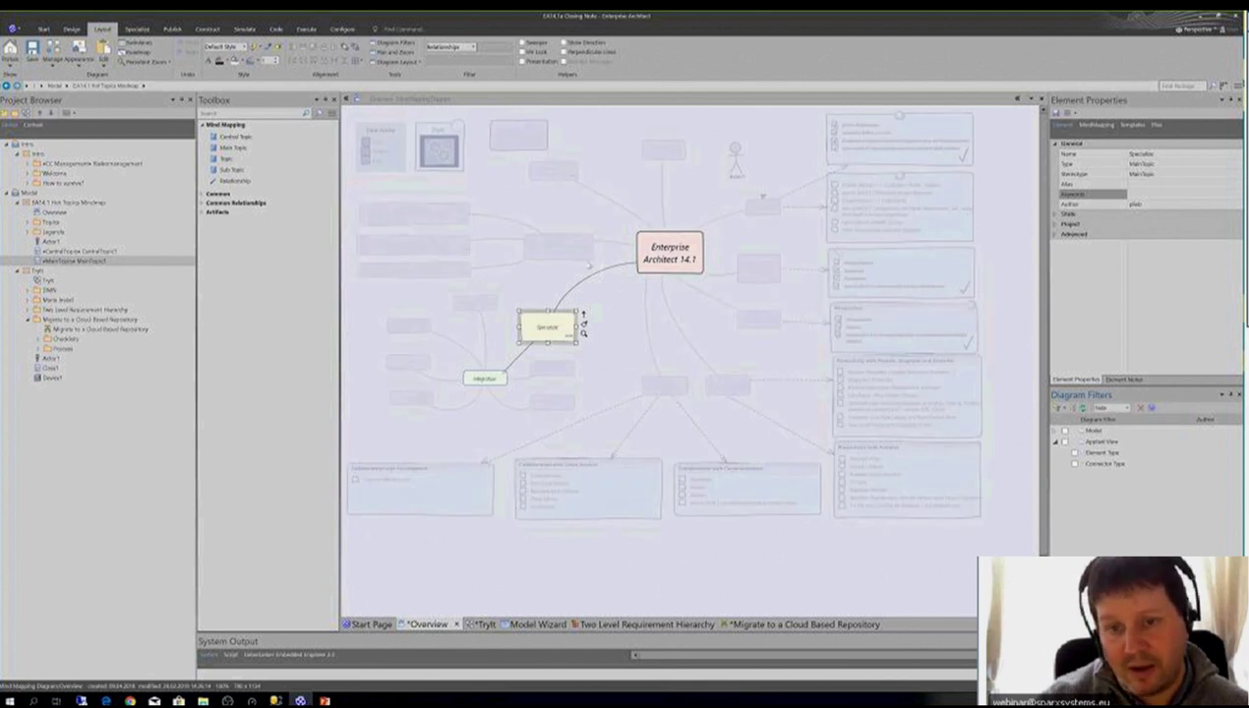
left_click(630, 295)
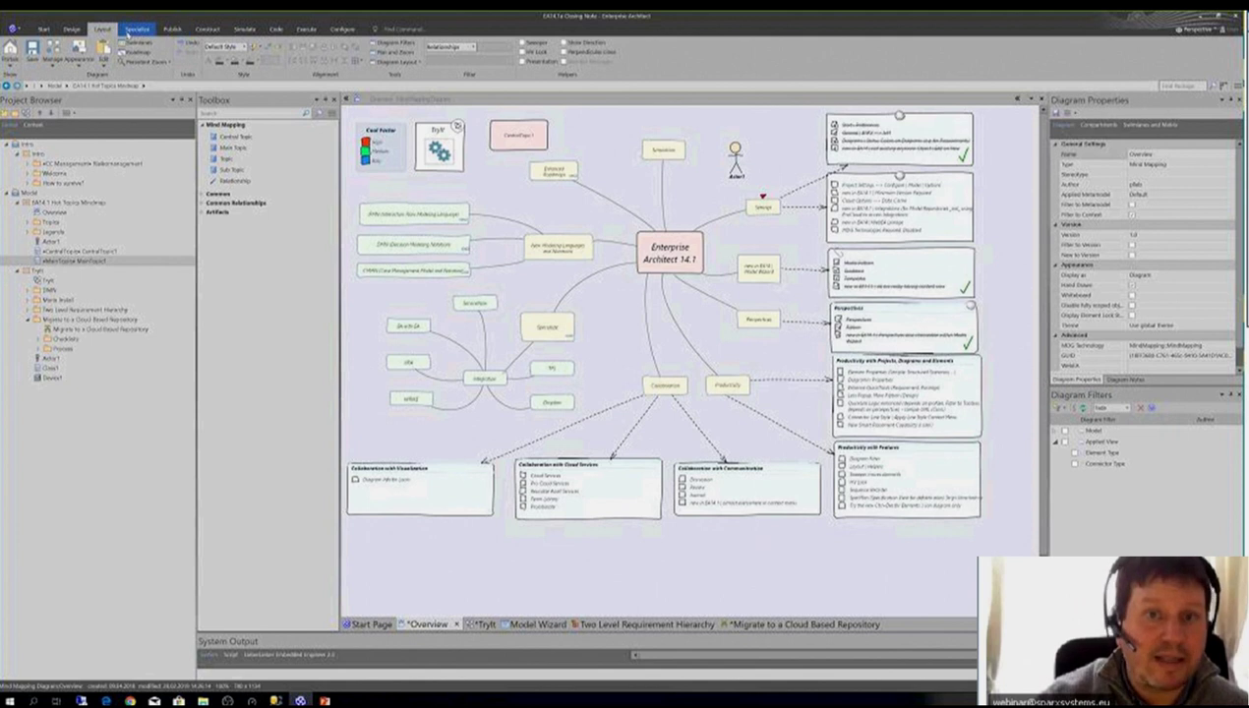
Step: Filter the Overview diagram by Name / Alias for "en" and clear the filter text
left_click(470, 46)
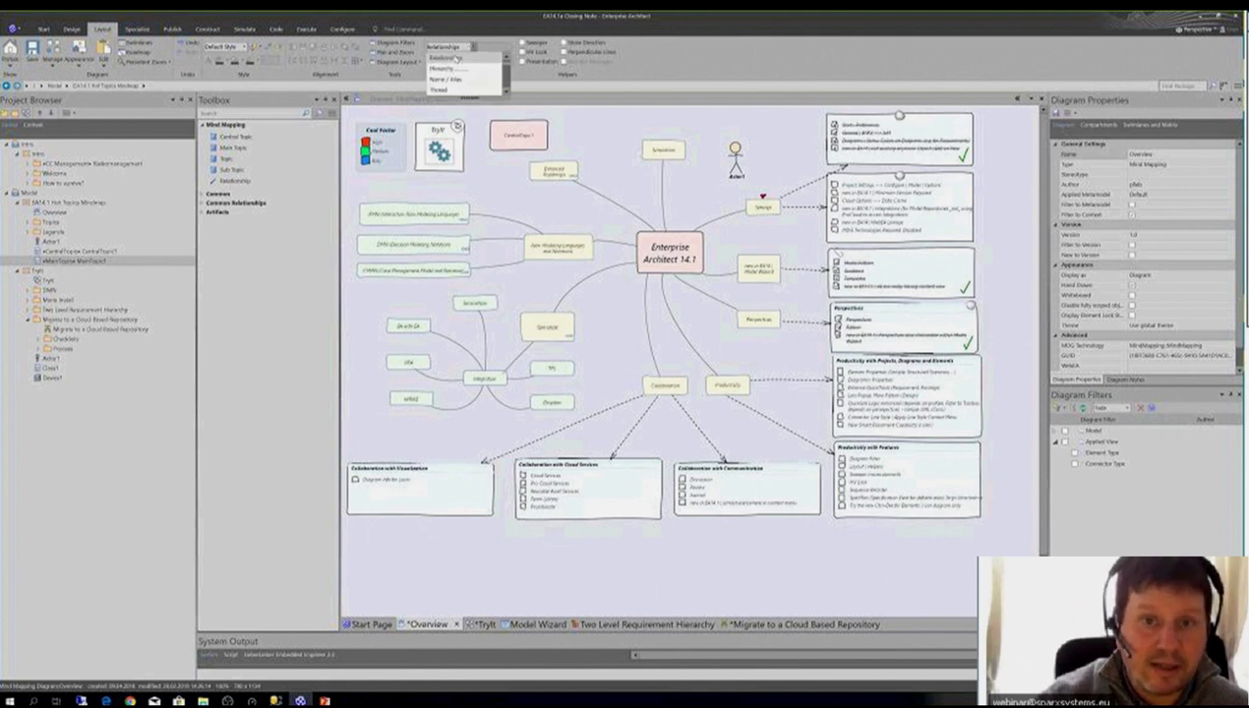
left_click(466, 81)
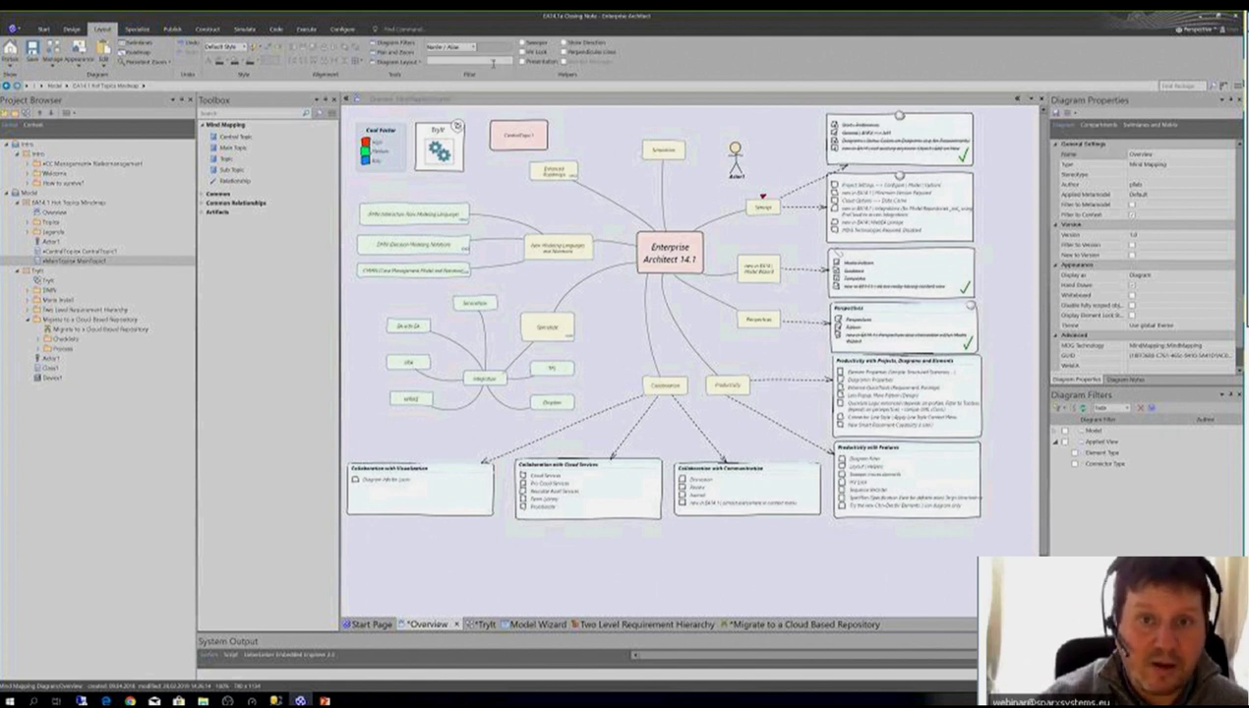
type("en")
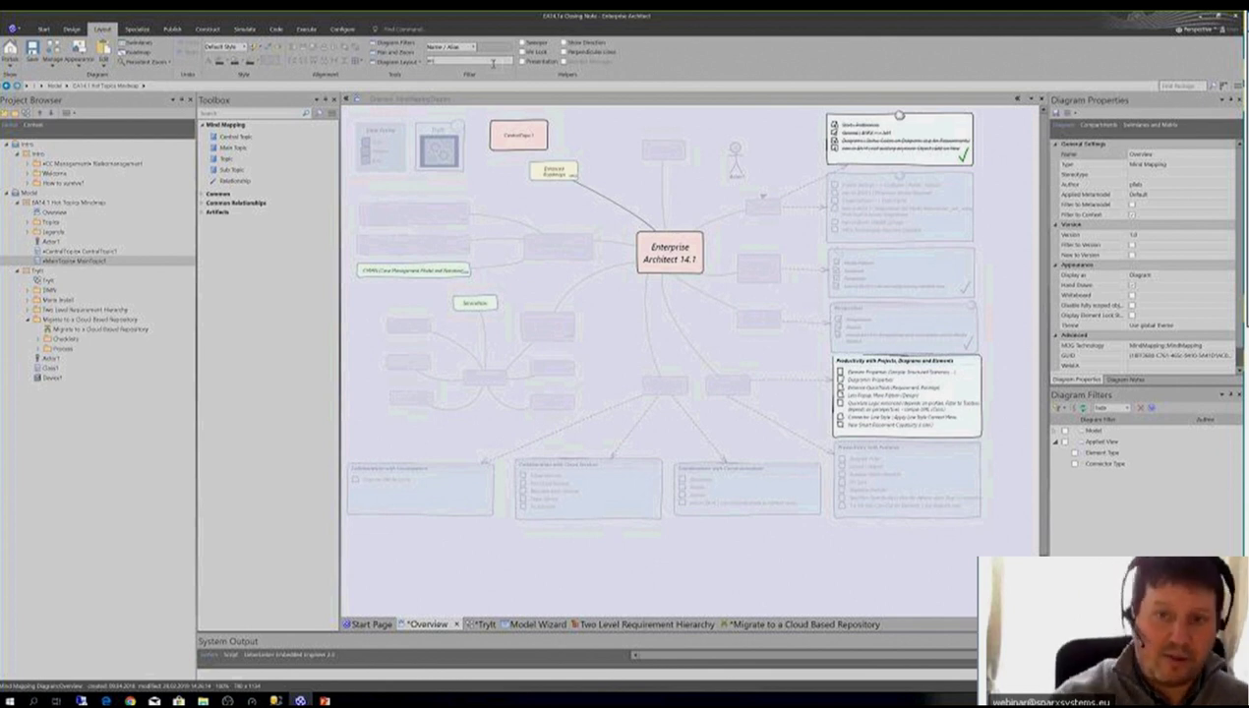
key("BackSpace")
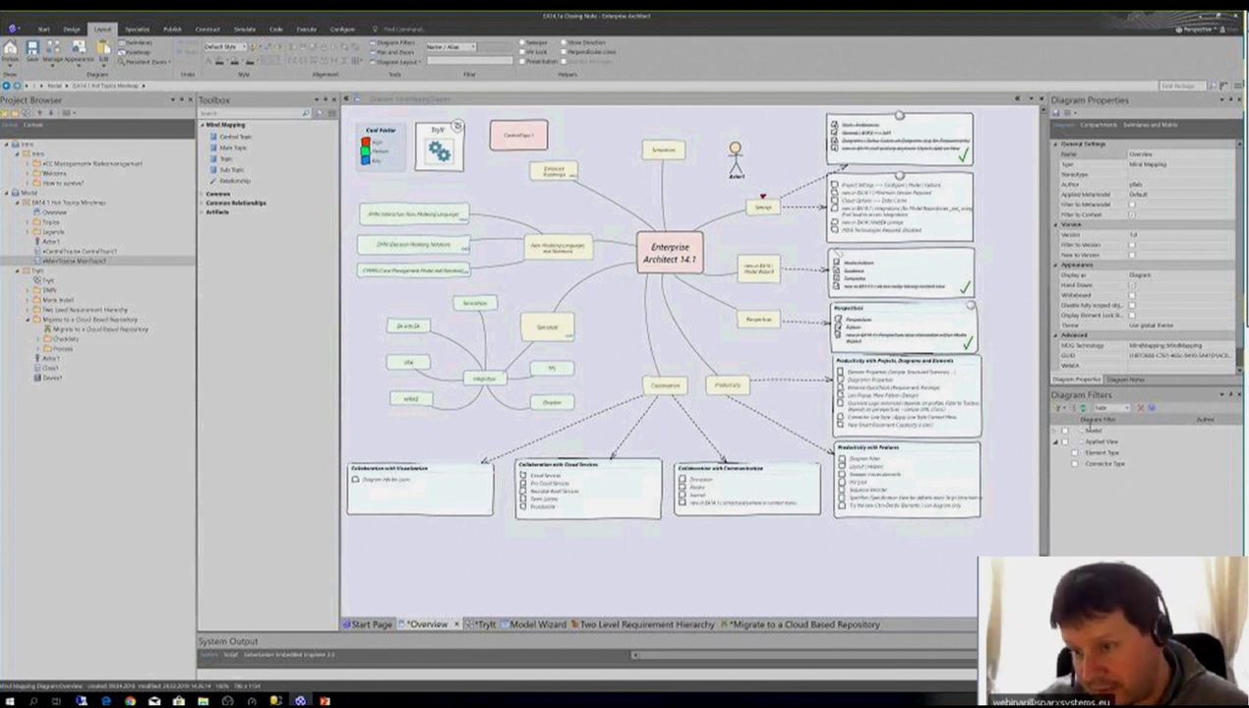
Step: Examine the filter types and element criteria offered for a new diagram filter, and cancel without creating it
left_click(1066, 411)
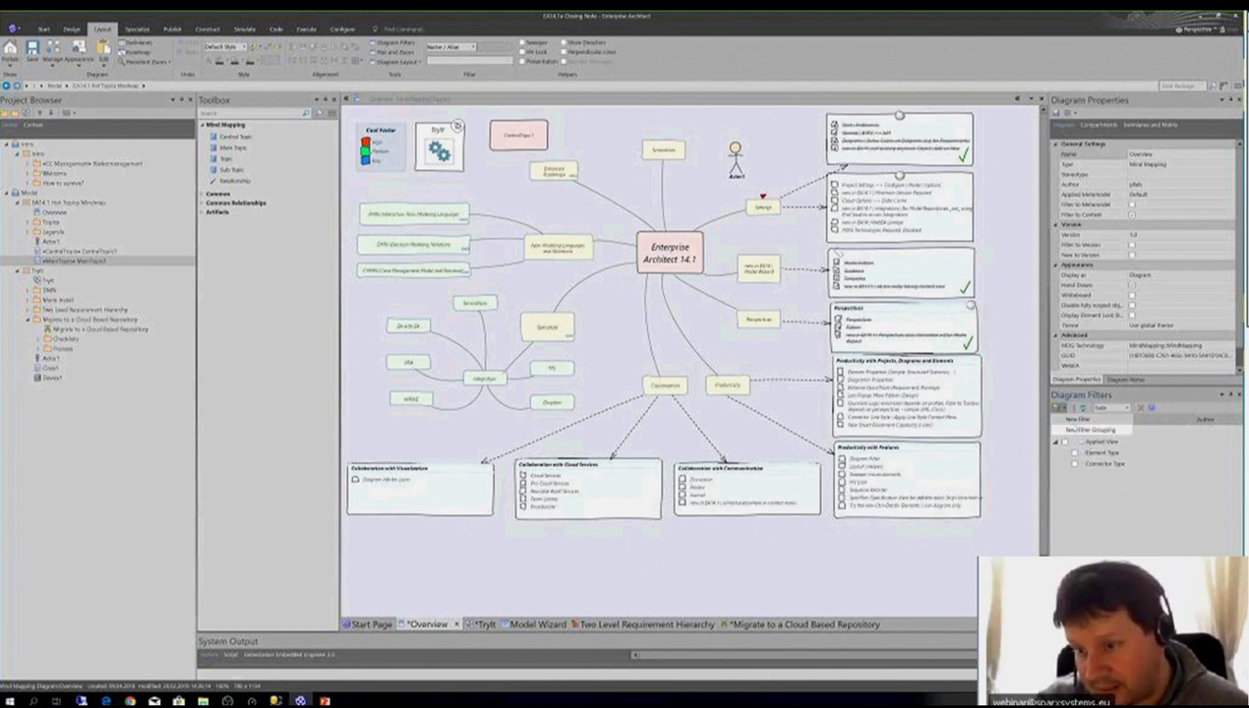
left_click(1074, 420)
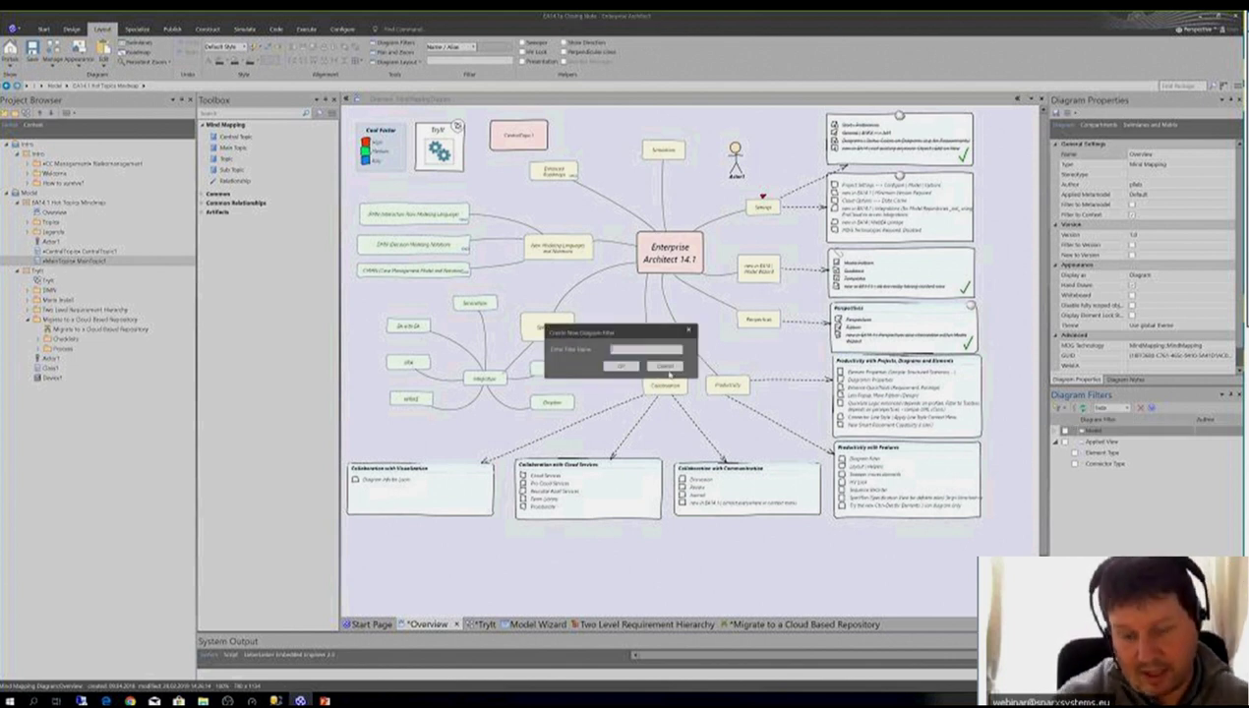
left_click(668, 370)
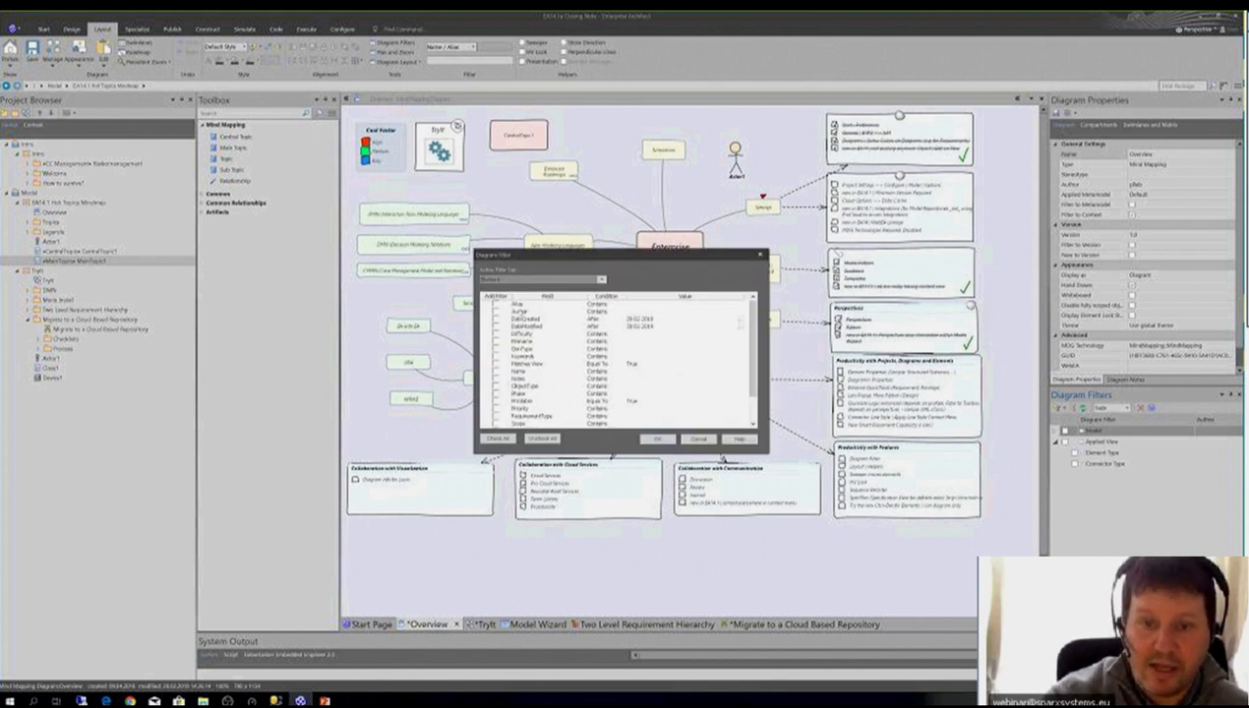
left_click(532, 280)
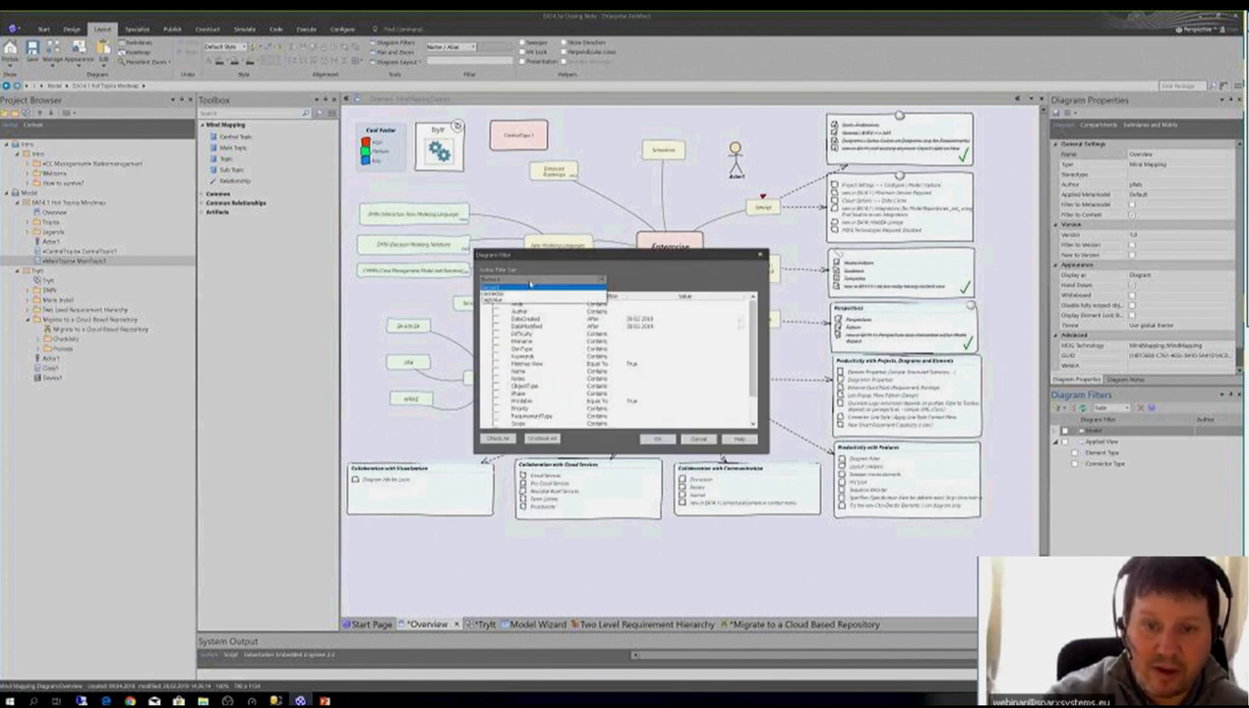
left_click(507, 286)
scroll(515, 354, "up", 1)
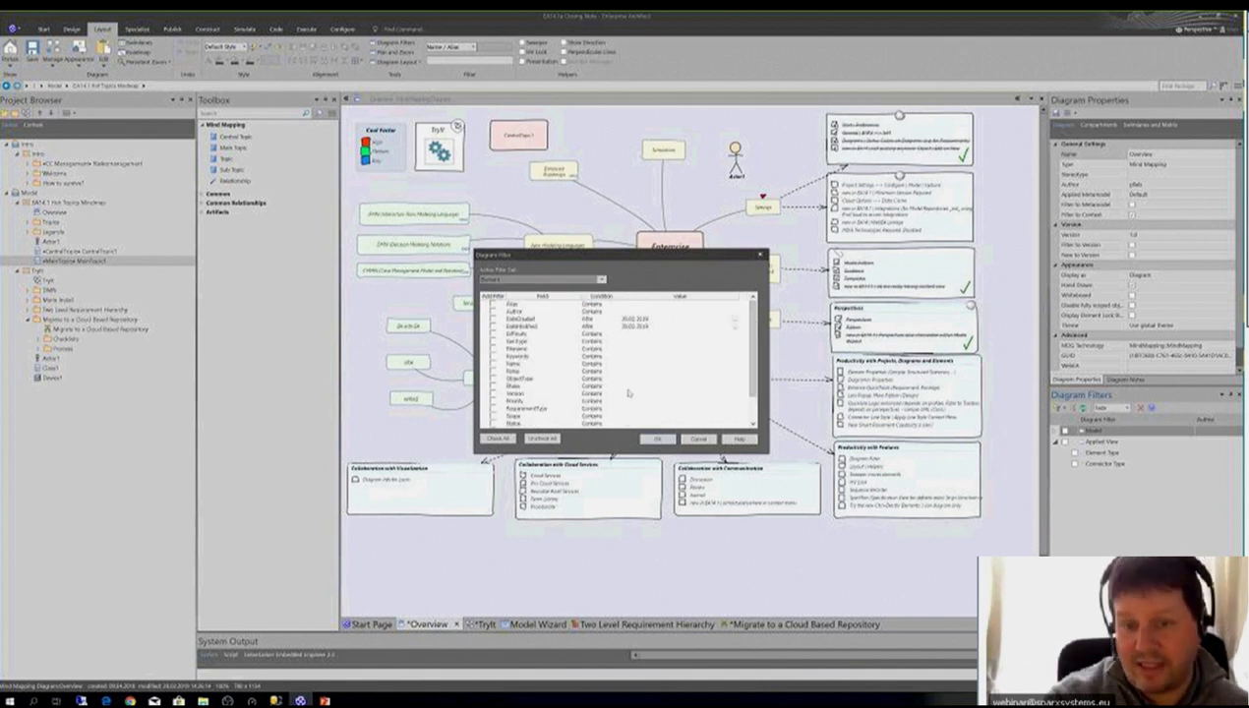
left_click(696, 443)
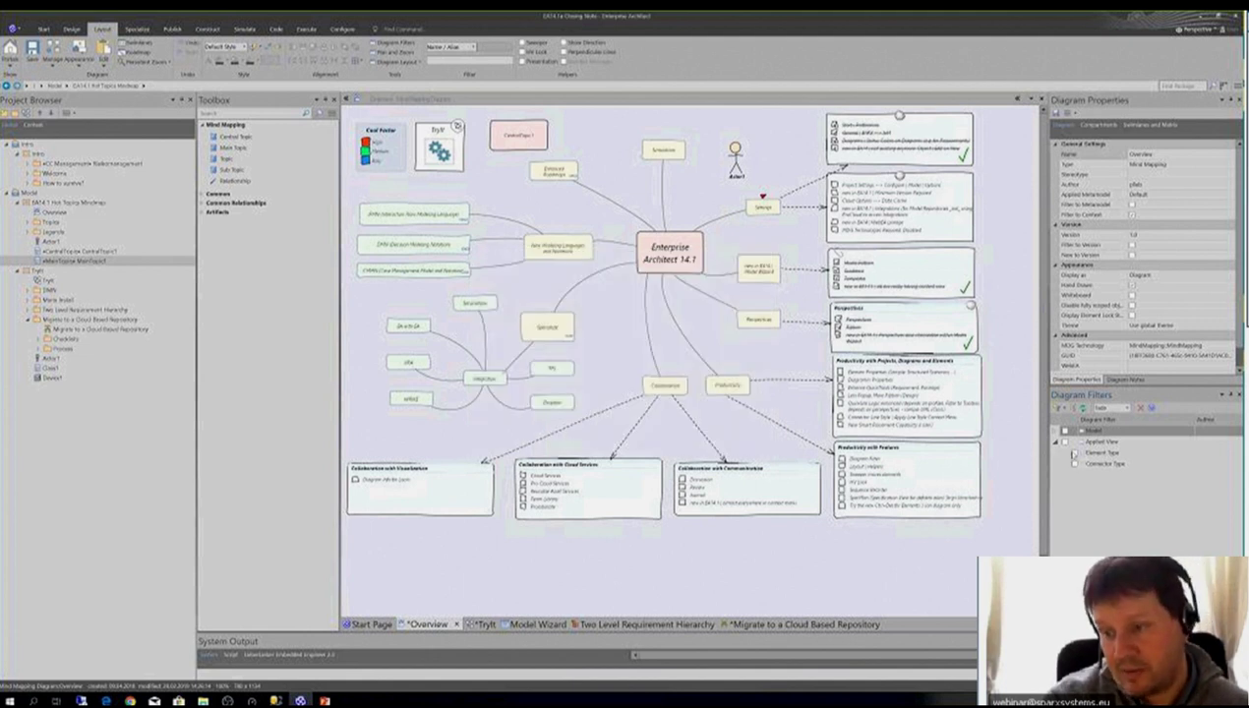
left_click(1075, 454)
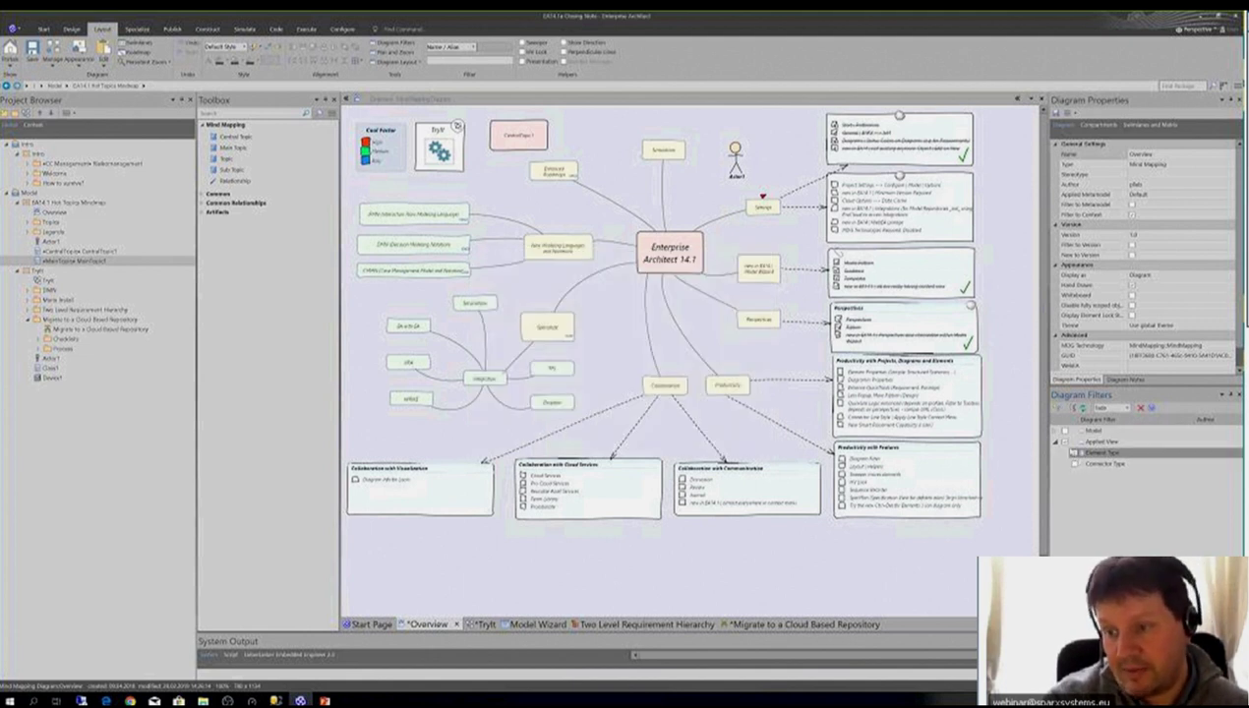
left_click(1058, 432)
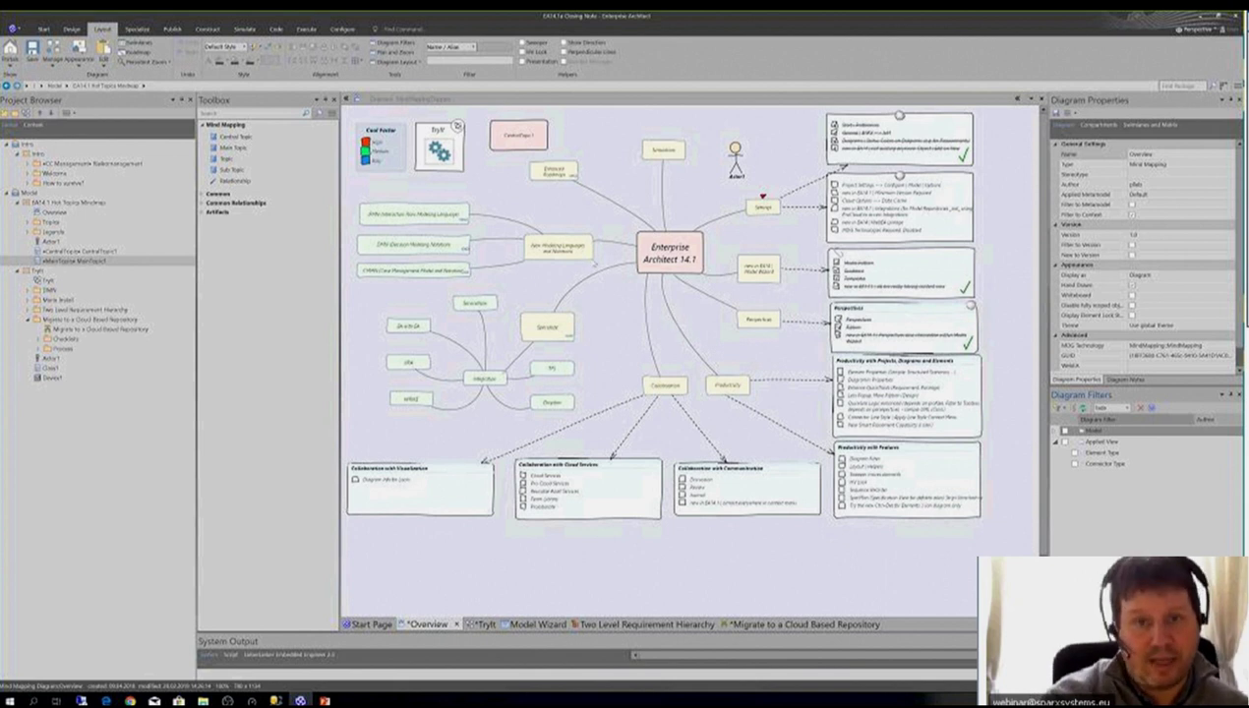
Step: Filter the Overview diagram by Relationships for the New Modeling Languages and Notations topic
left_click(461, 47)
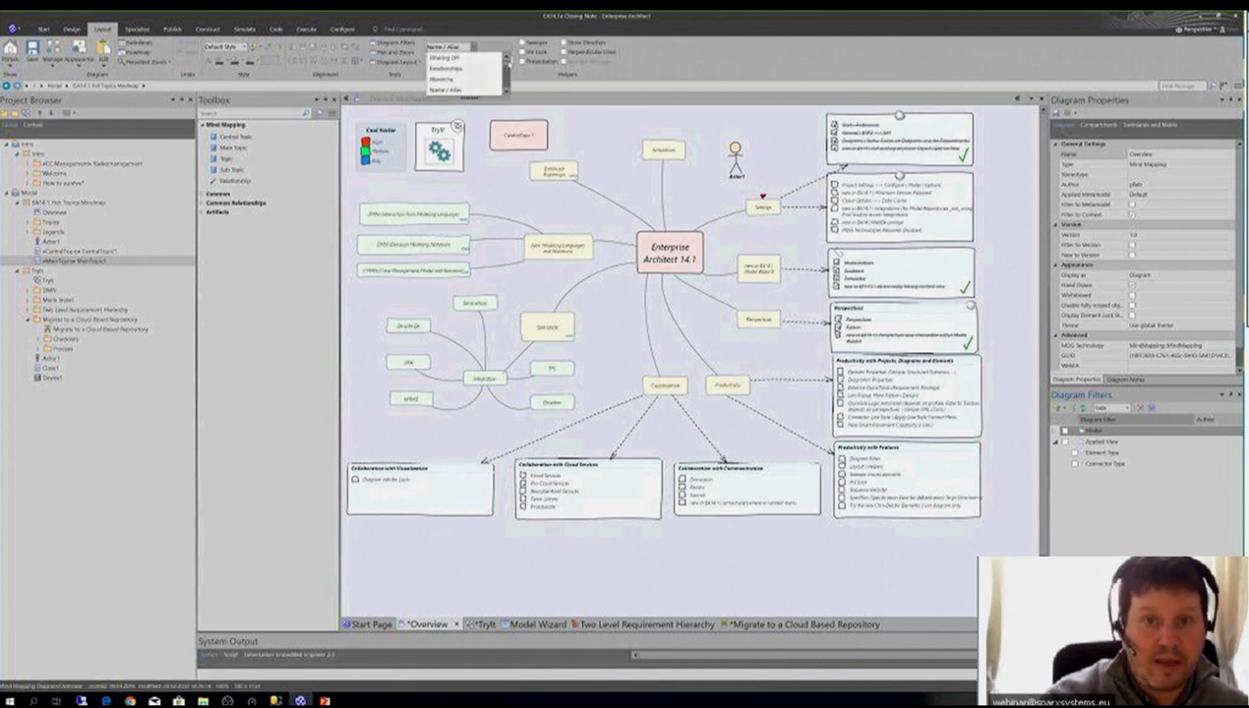
left_click(439, 89)
left_click(575, 250)
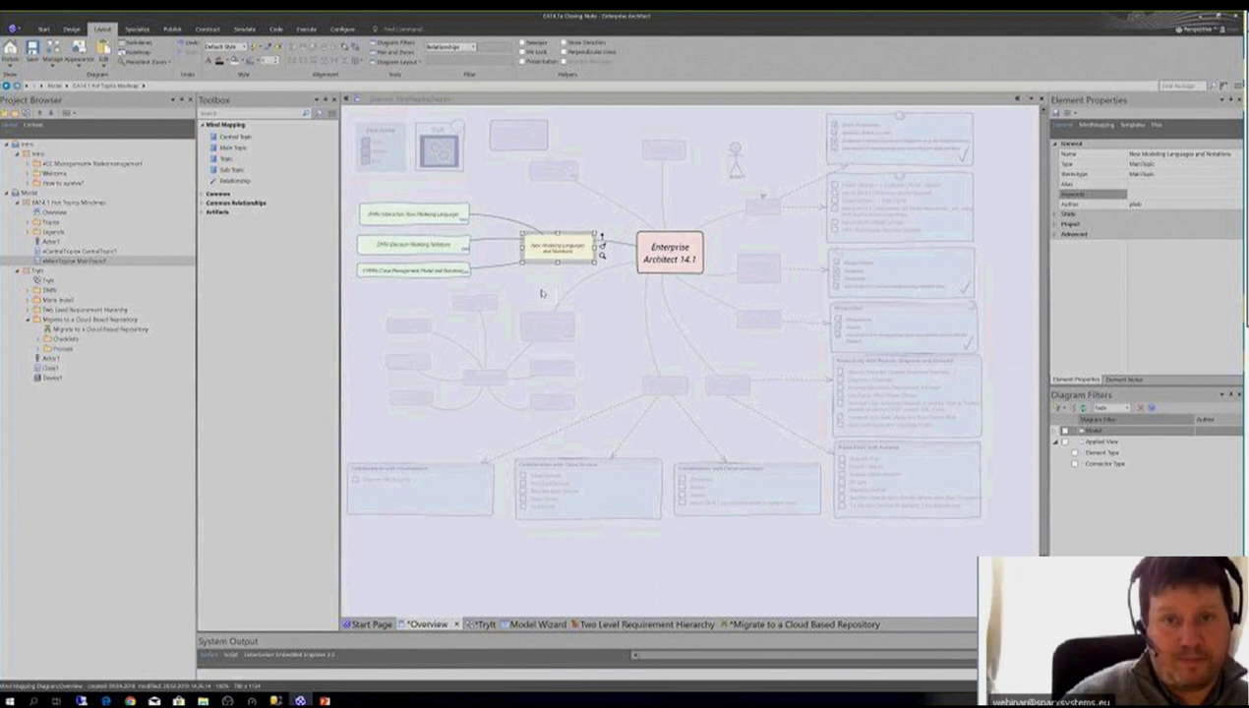
Step: Set the Overview diagram's filter to Filtering Off
left_click(463, 47)
left_click(511, 61)
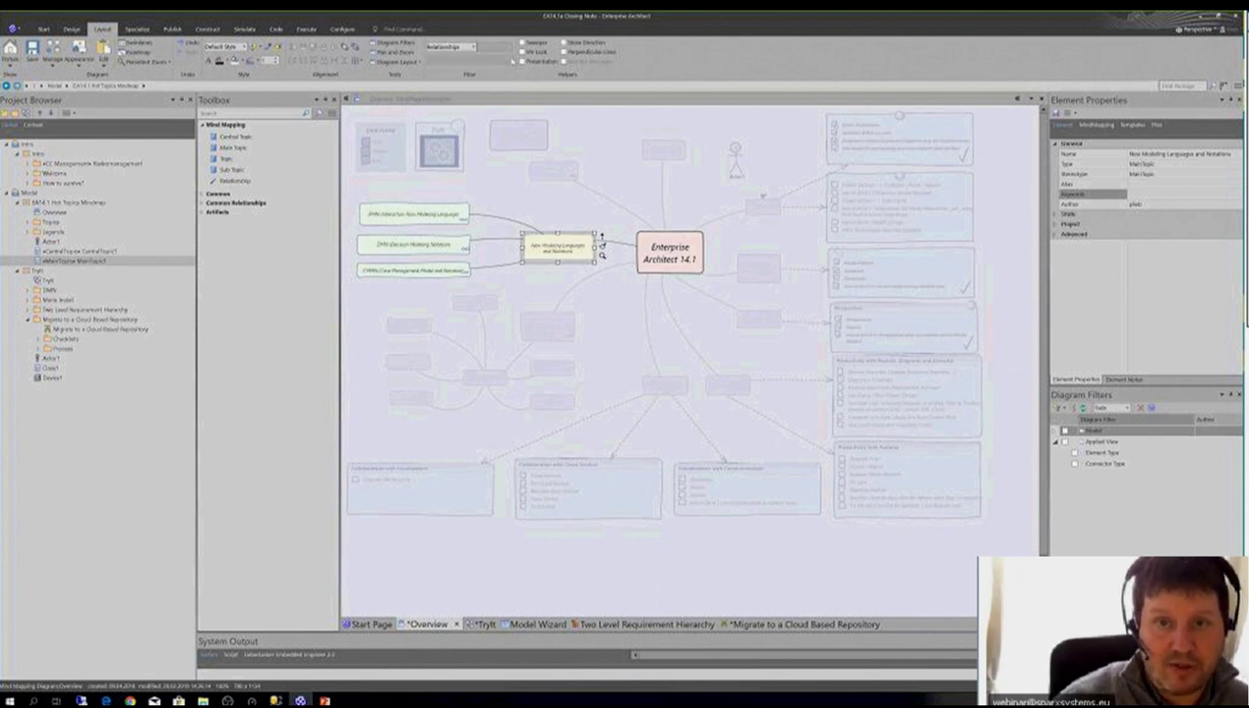
left_click(472, 46)
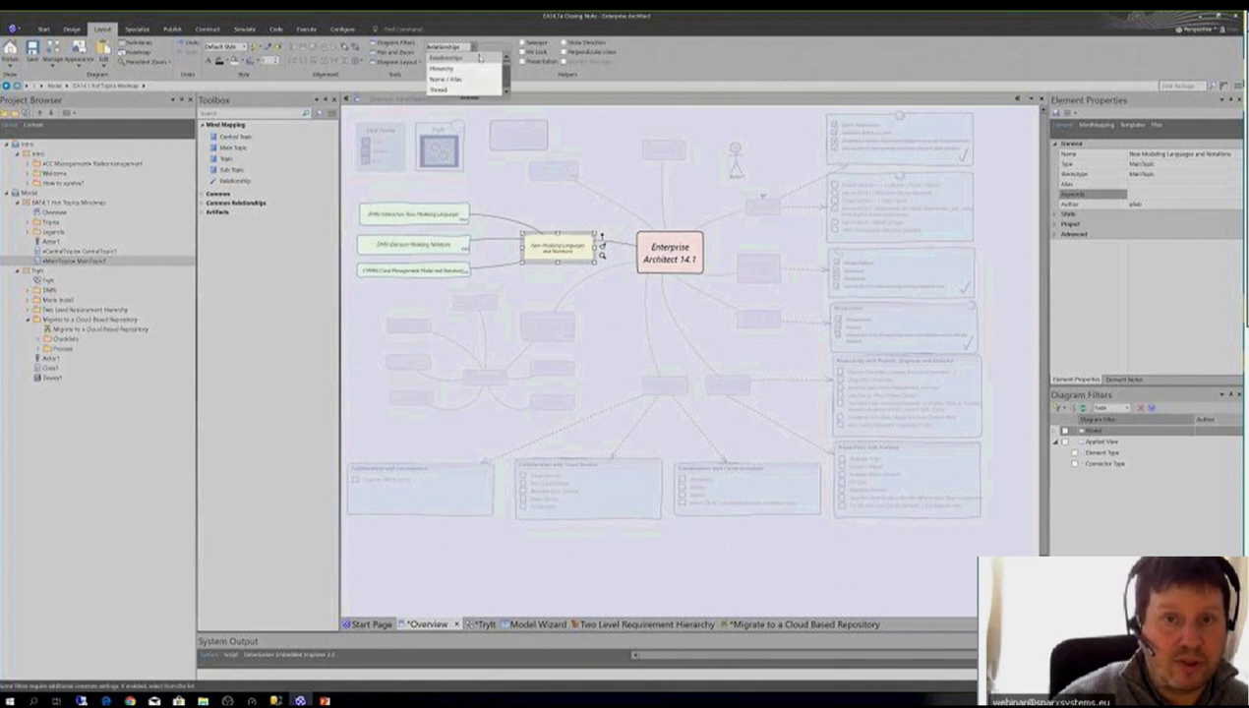
scroll(505, 63, "up", 1)
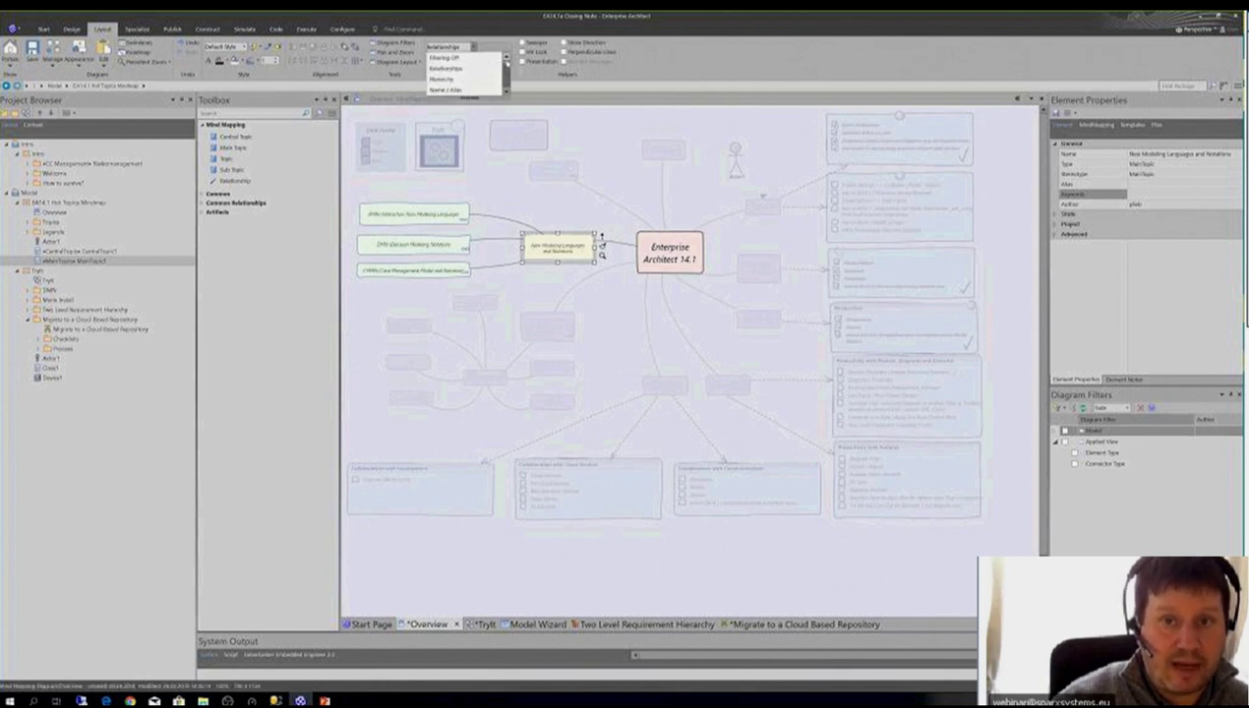
left_click(474, 46)
left_click(474, 47)
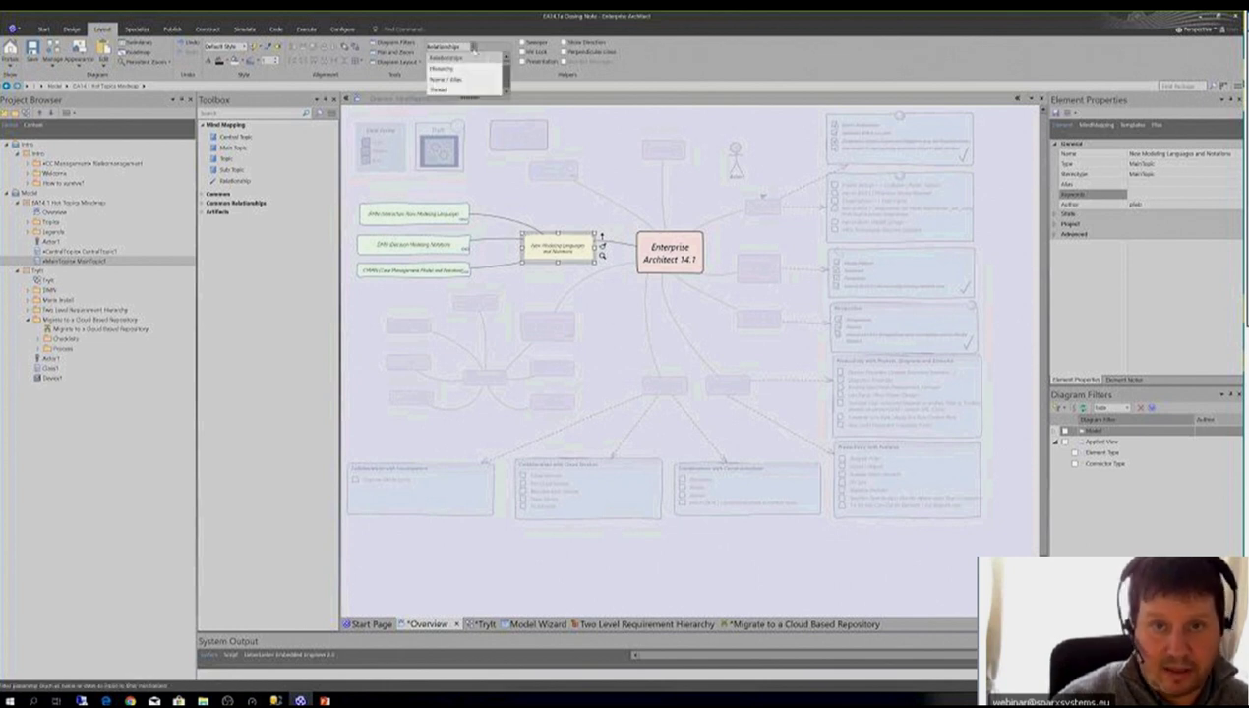
scroll(473, 63, "up", 1)
left_click(447, 57)
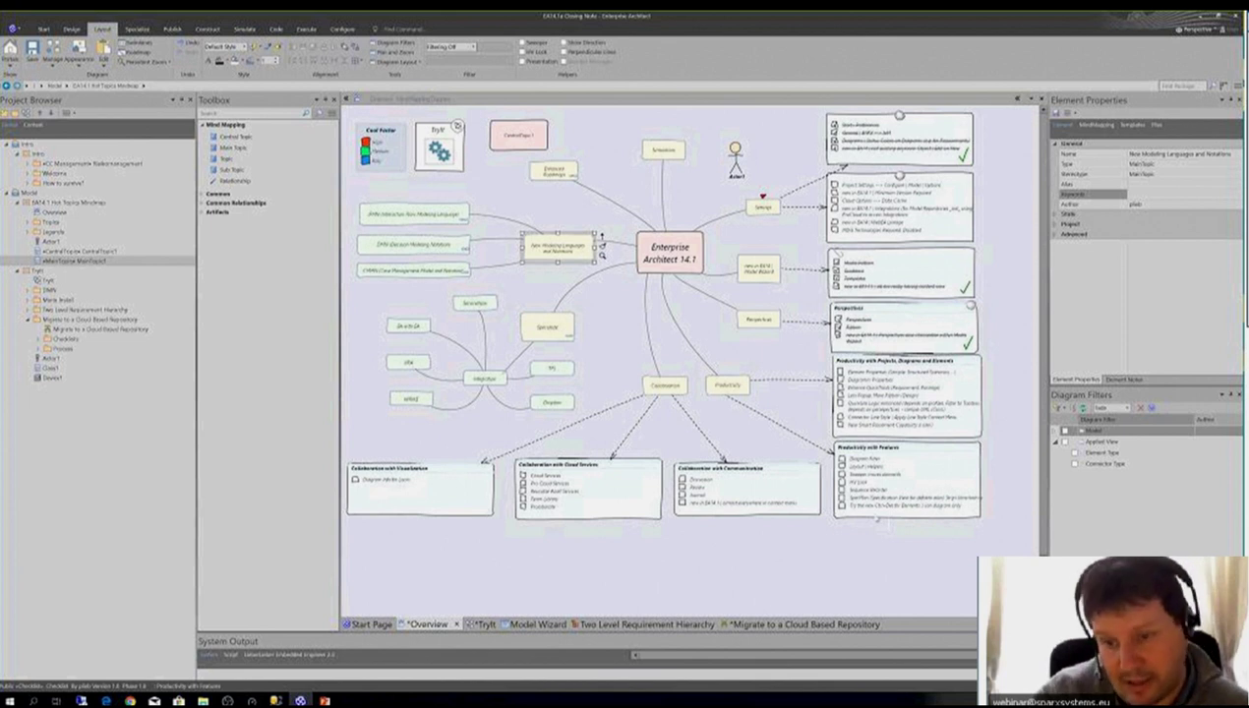
Step: Delete the Collaboration main topic from the Overview diagram
left_click(675, 390)
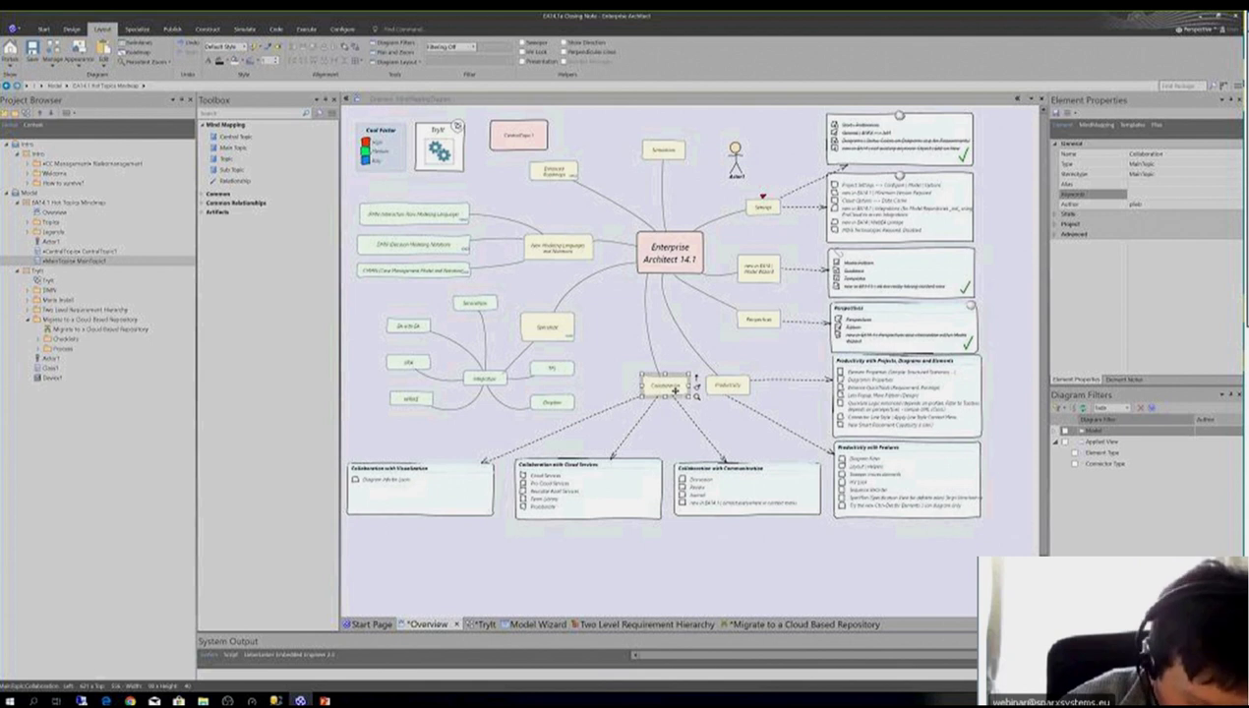
key("Delete")
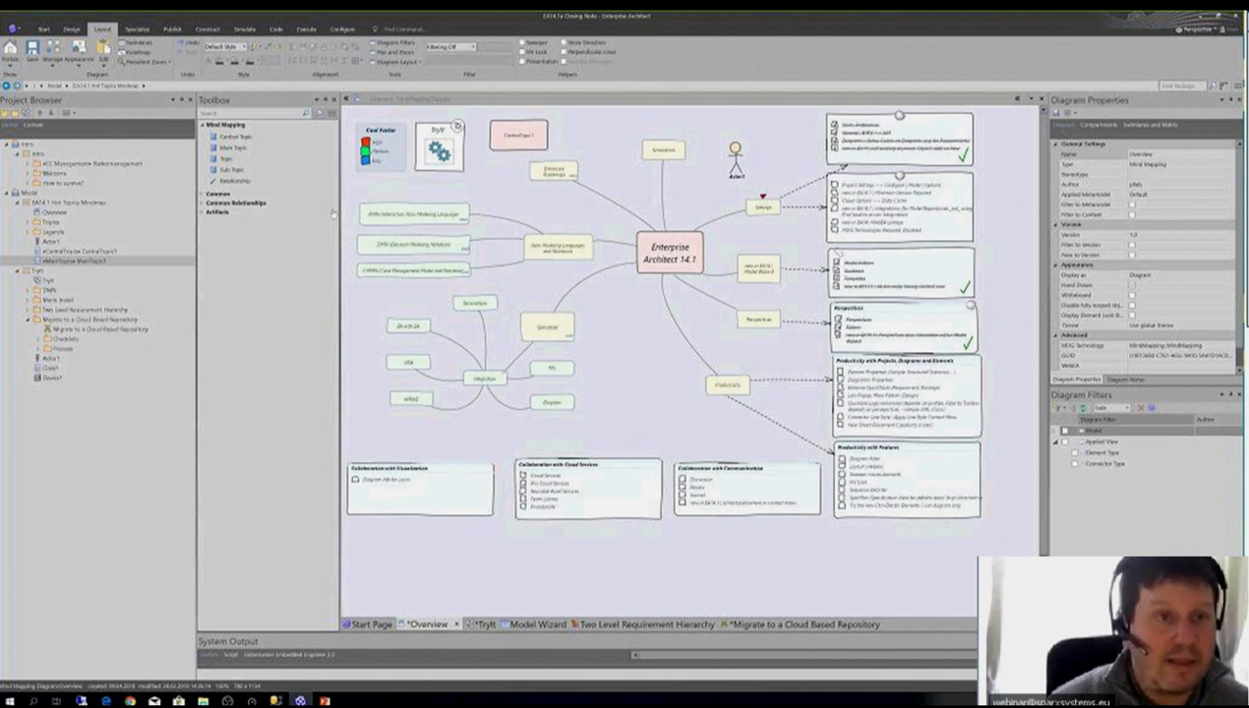
Step: Undo the deletion of the Collaboration main topic and save the Overview diagram
left_click(185, 45)
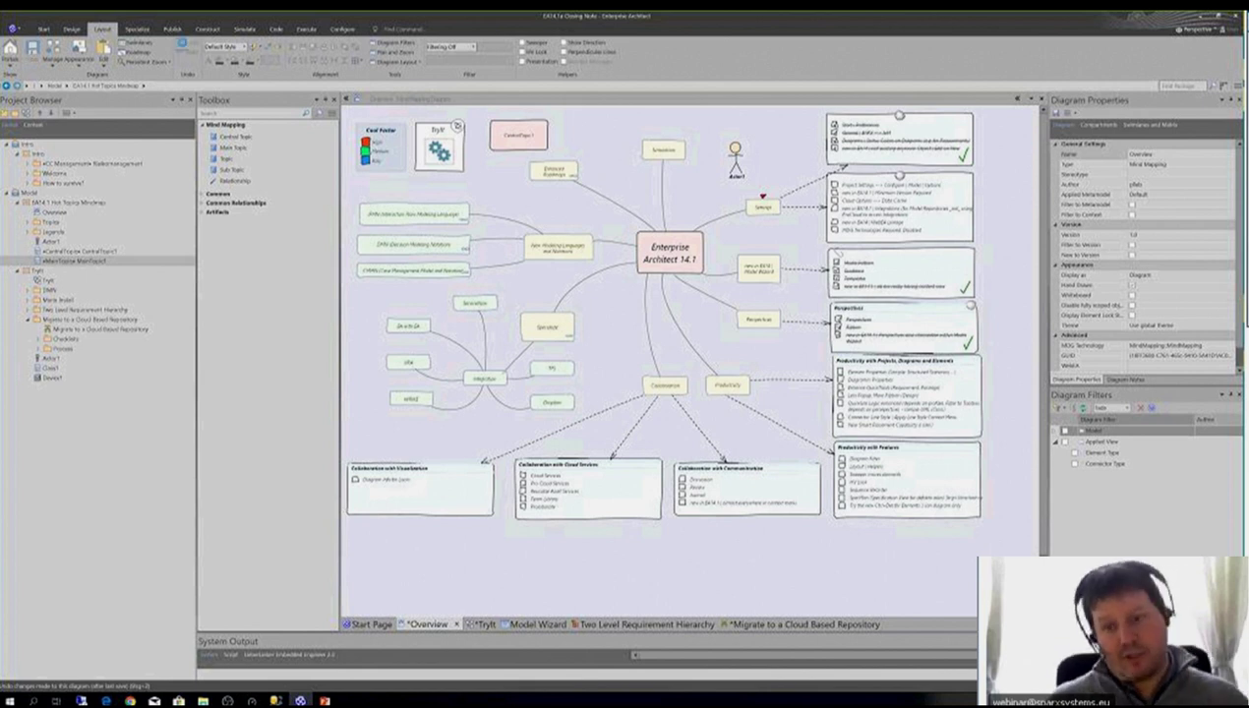
key("ctrl+s")
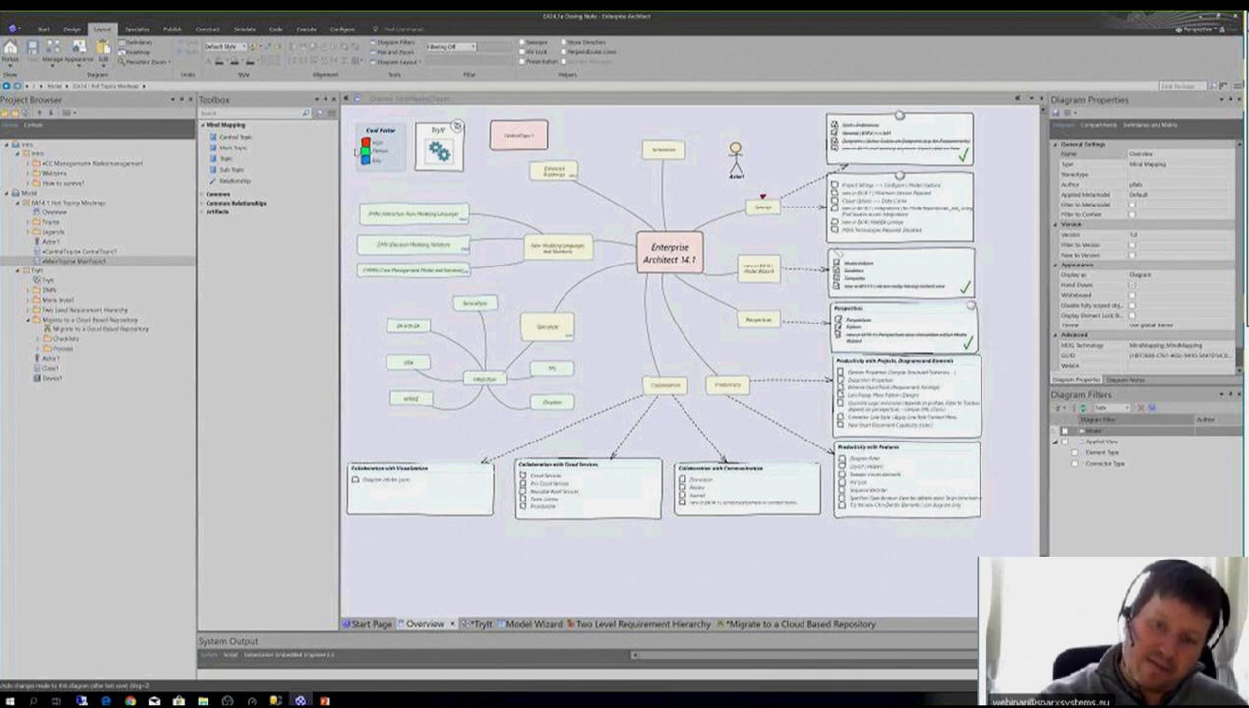
Step: Request deletion of the Collaboration topic from the whole model, and check its traceability instead of confirming
left_click(665, 385)
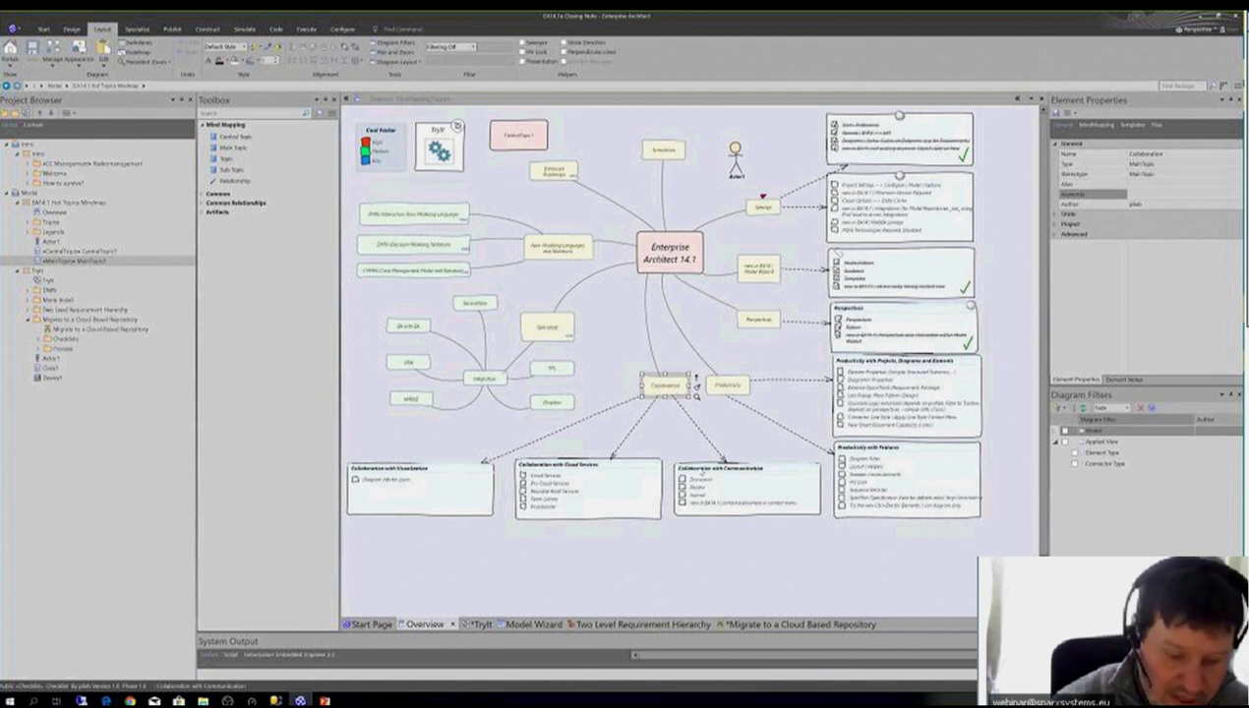
key("ctrl+Delete")
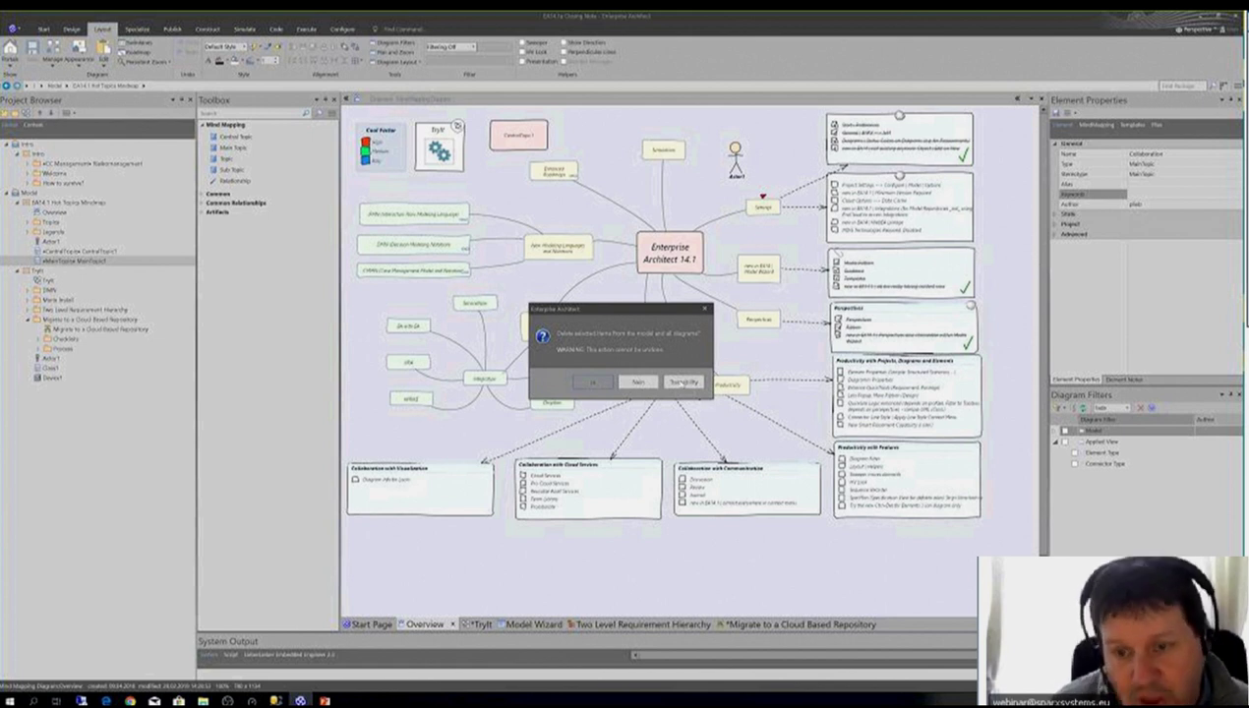
left_click(684, 381)
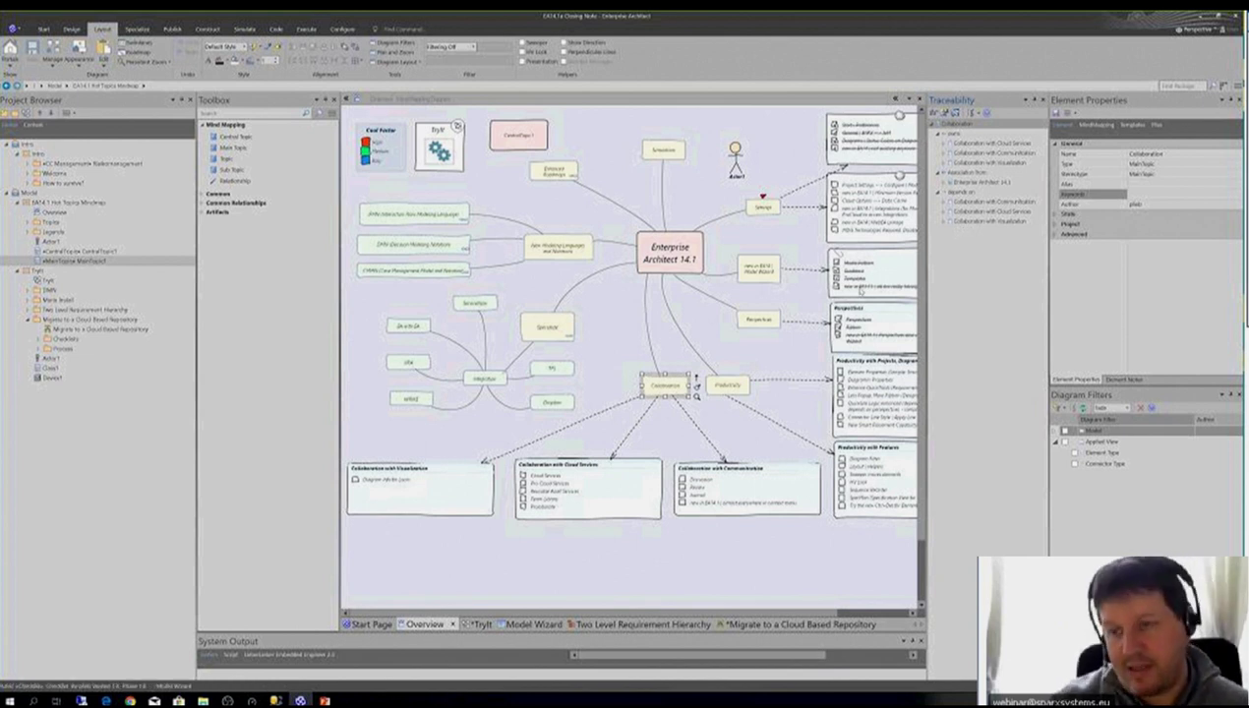
Step: Compare the traceability of the Model Wizard, Perspectives and Collaboration topics, and close the Traceability window
left_click(652, 250)
left_click(750, 271)
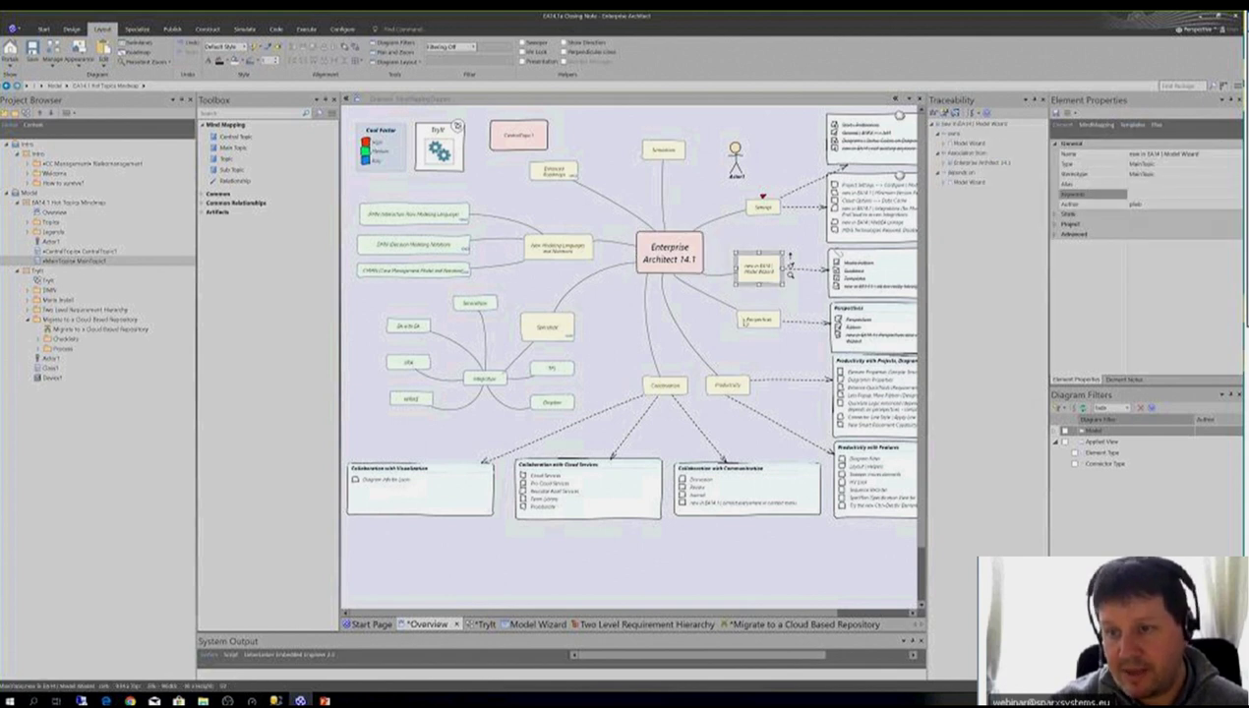
left_click(758, 319)
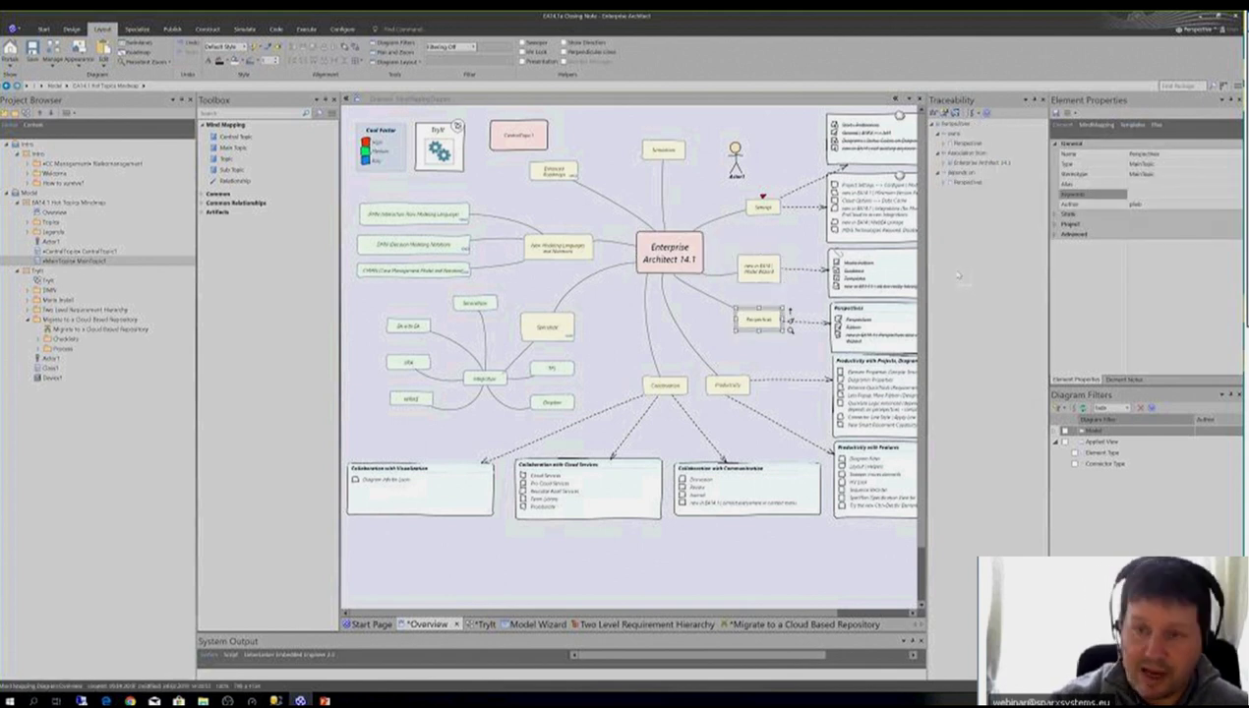
left_click(667, 385)
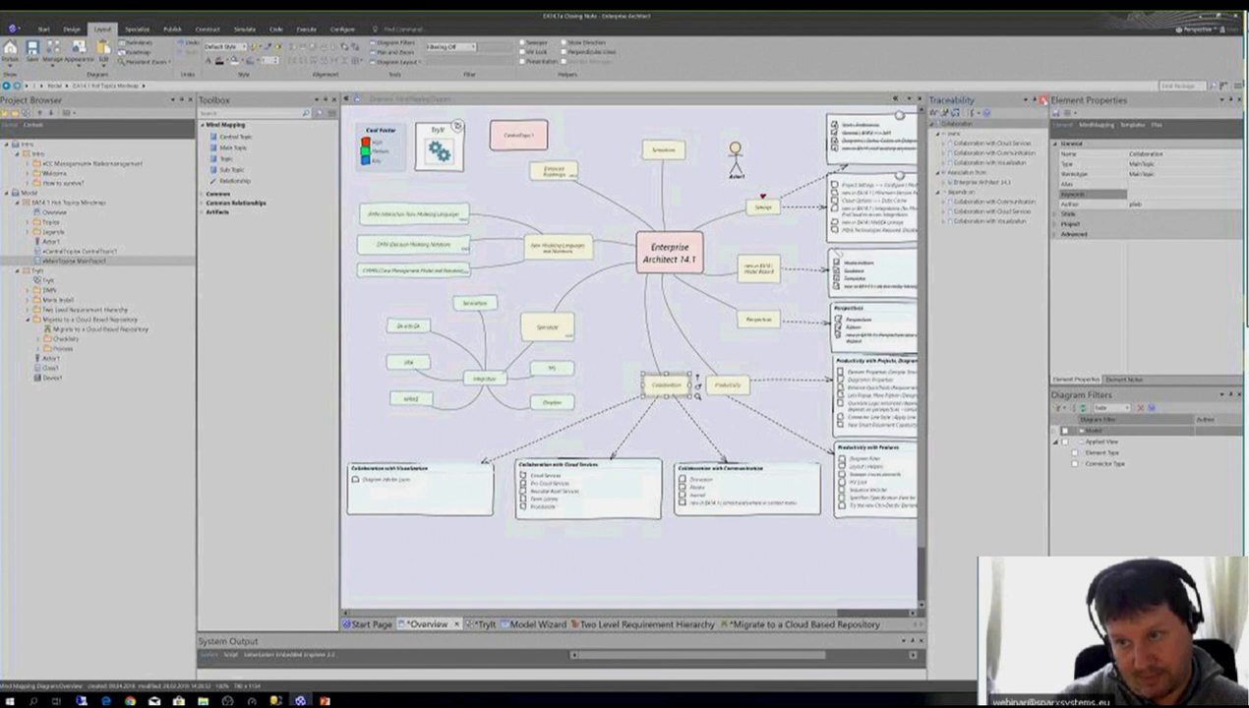
left_click(1040, 99)
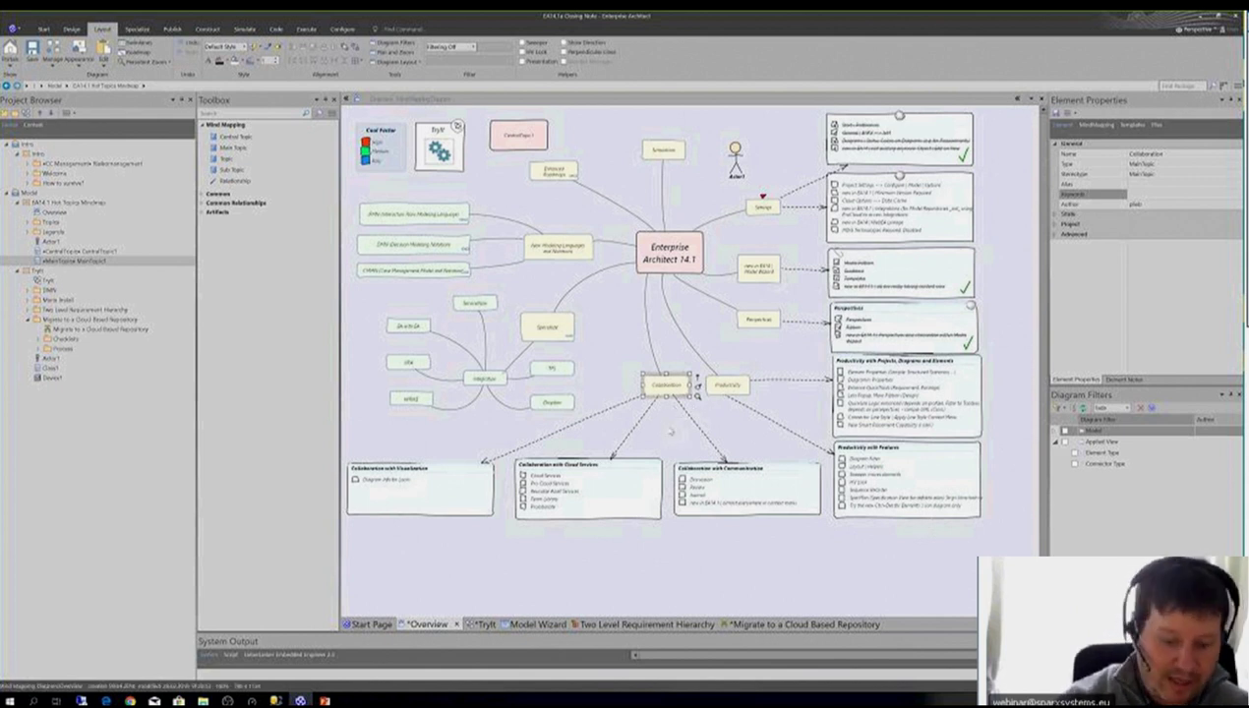
Step: Request deletion of the Collaboration topic from the model and all diagrams once more, and decline it
key("ctrl+Delete")
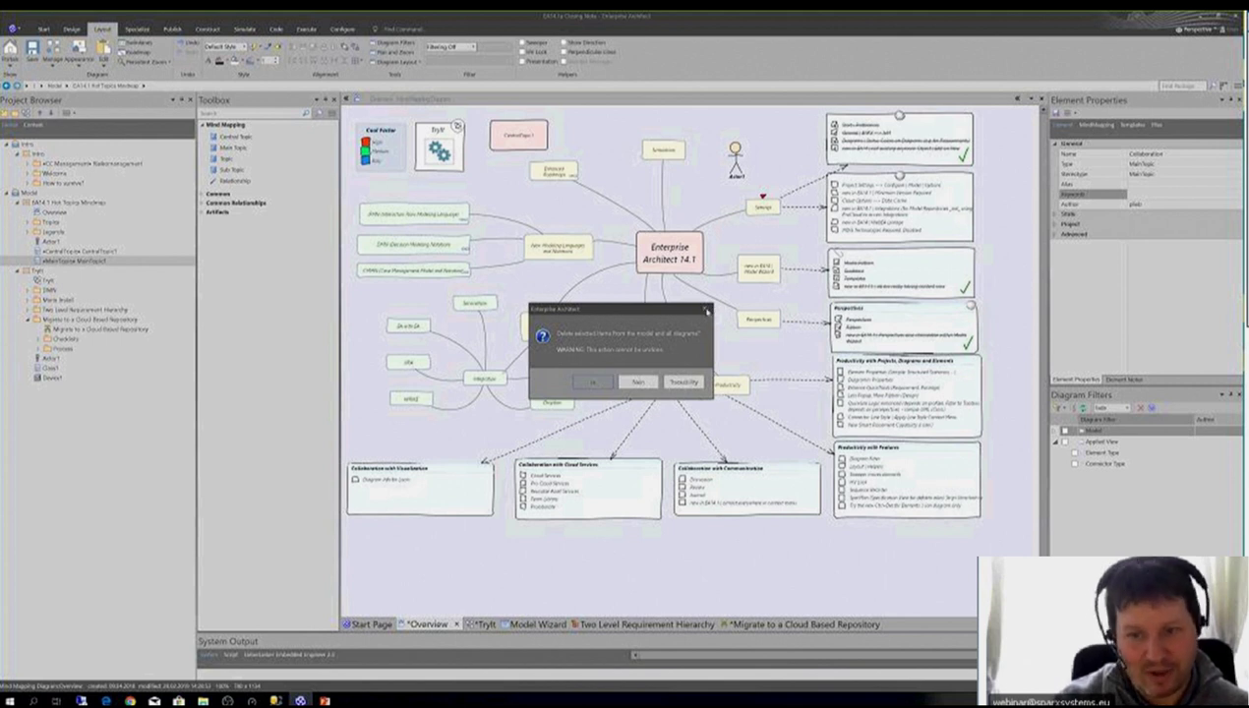
left_click(636, 386)
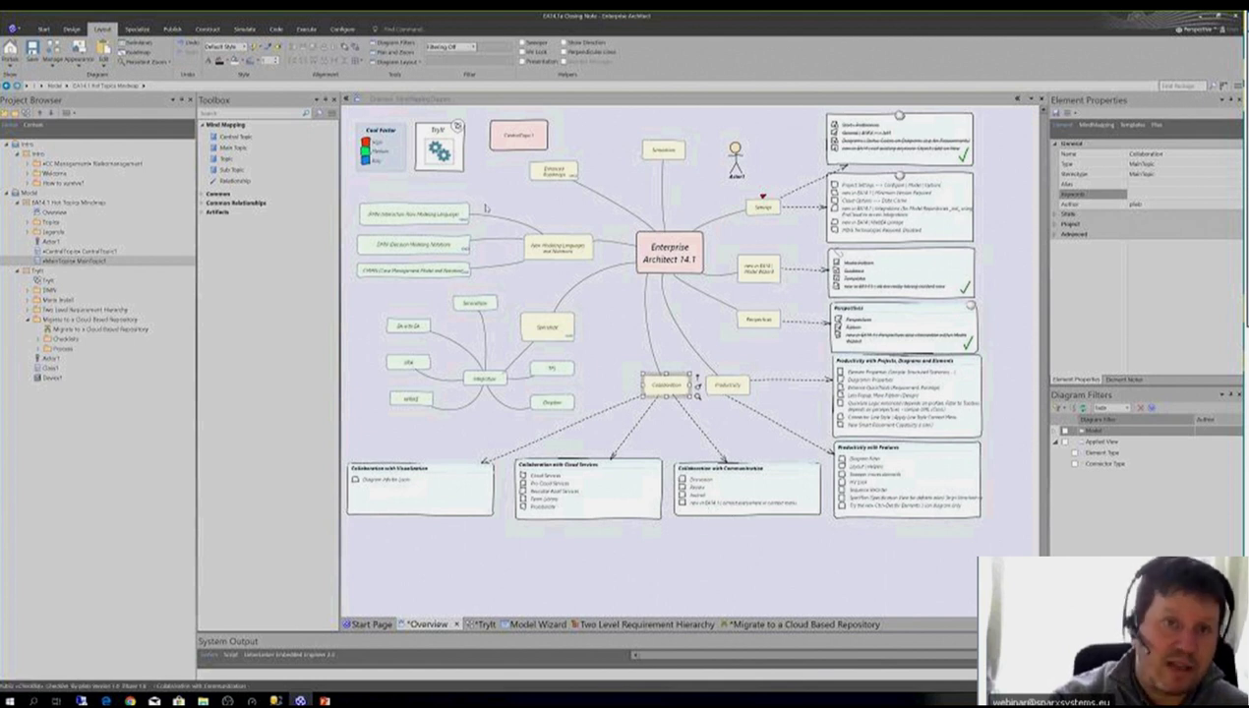
left_click(394, 28)
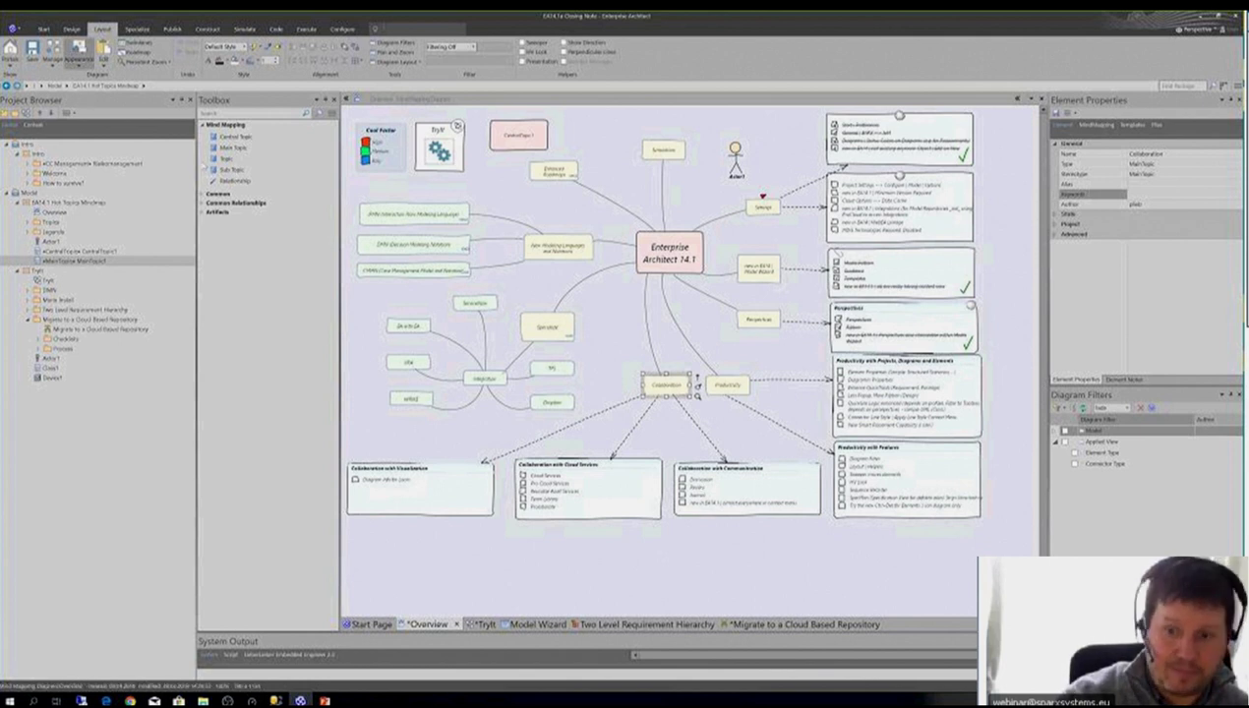
Step: Select the Collaboration with Cloud Services checklist, view the WebEA layout options in the browser, and return to Enterprise Architect
left_click(616, 505)
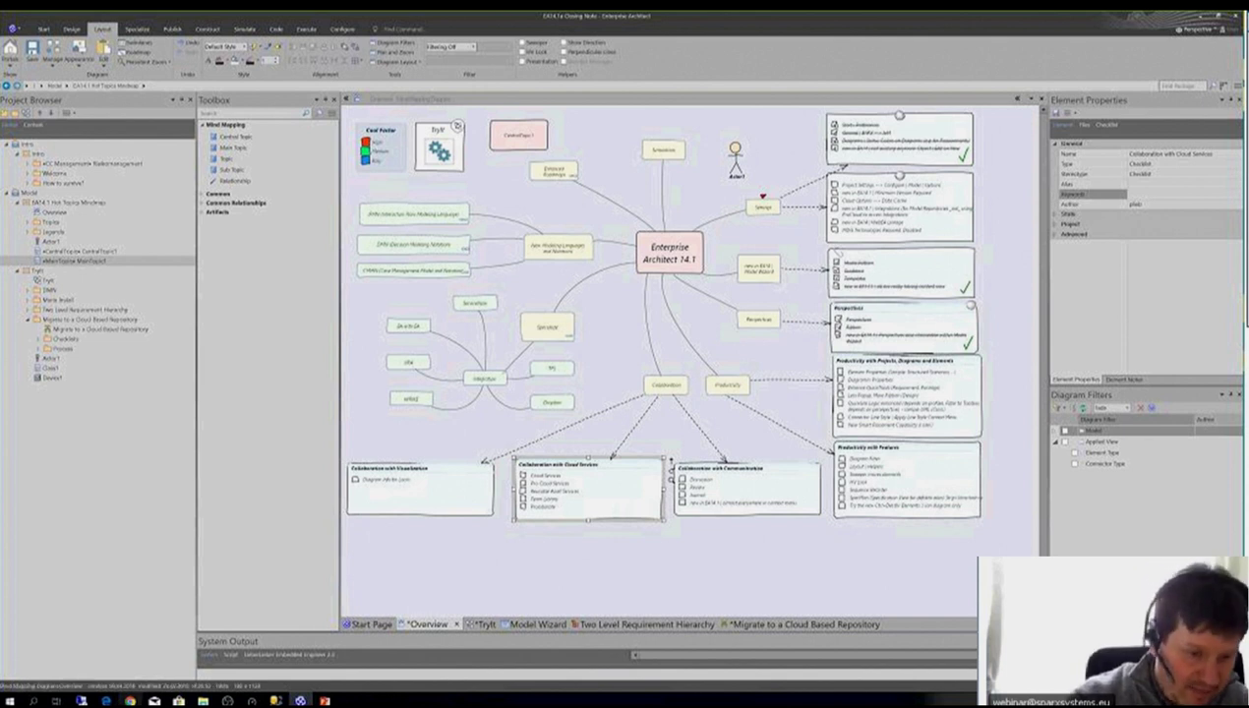
key("alt+Tab")
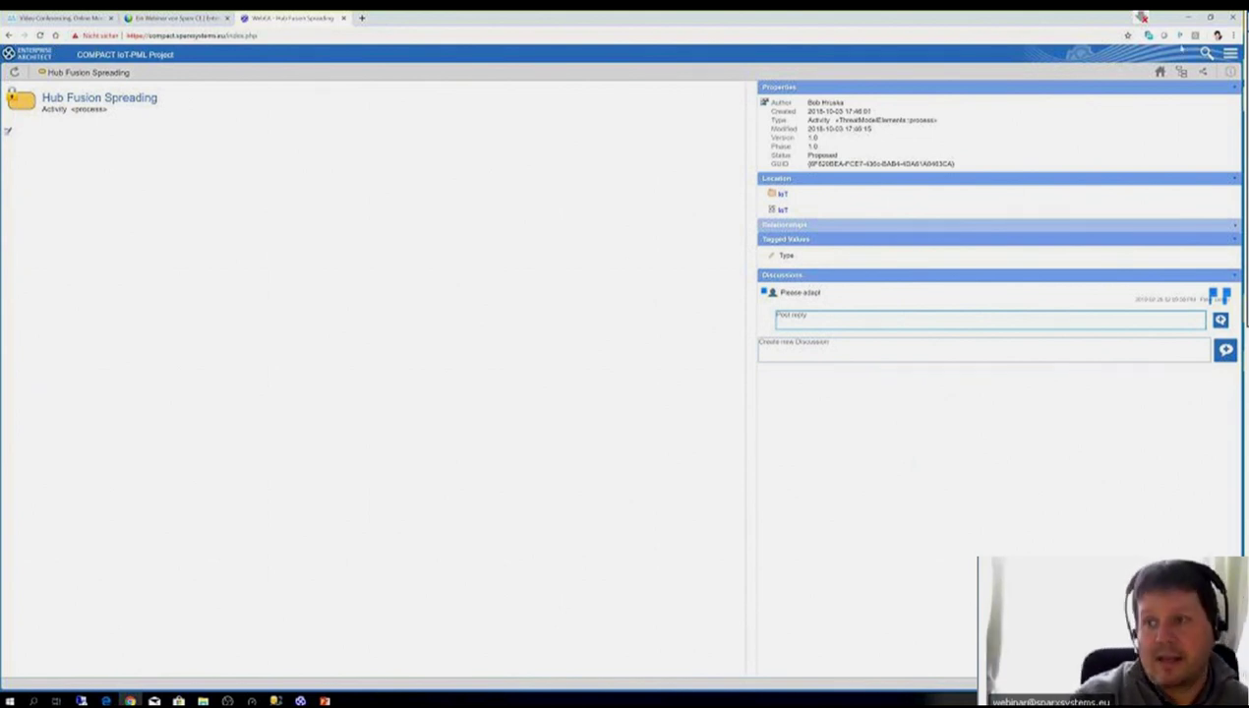
left_click(1231, 54)
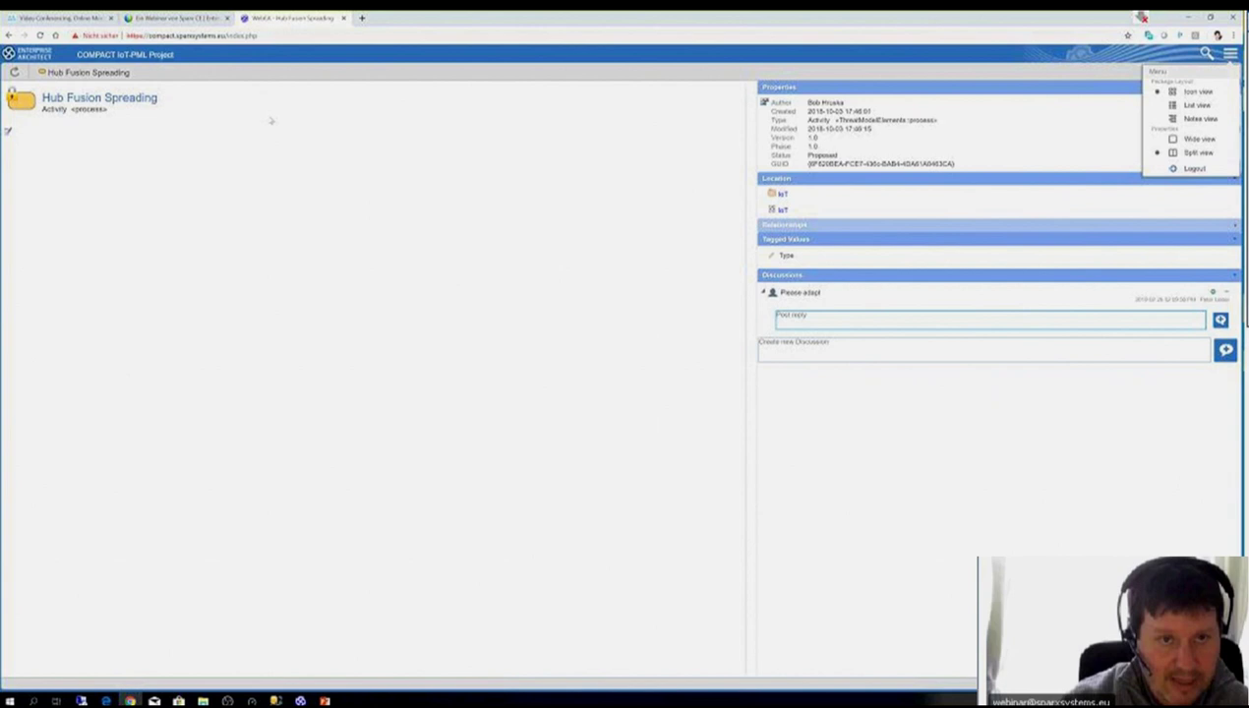
key("alt+Tab")
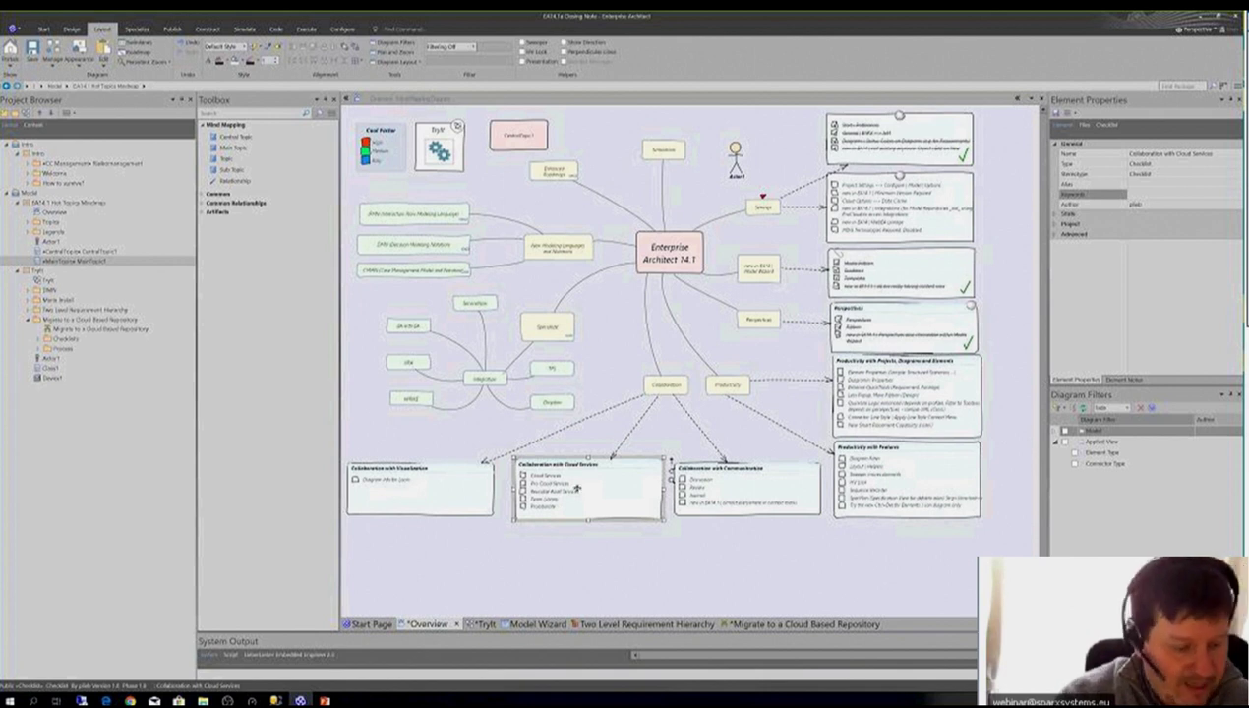
Step: Switch to the Pro Cloud Config Client from the desktop and log on to the local Pro Cloud Server
key("super+d")
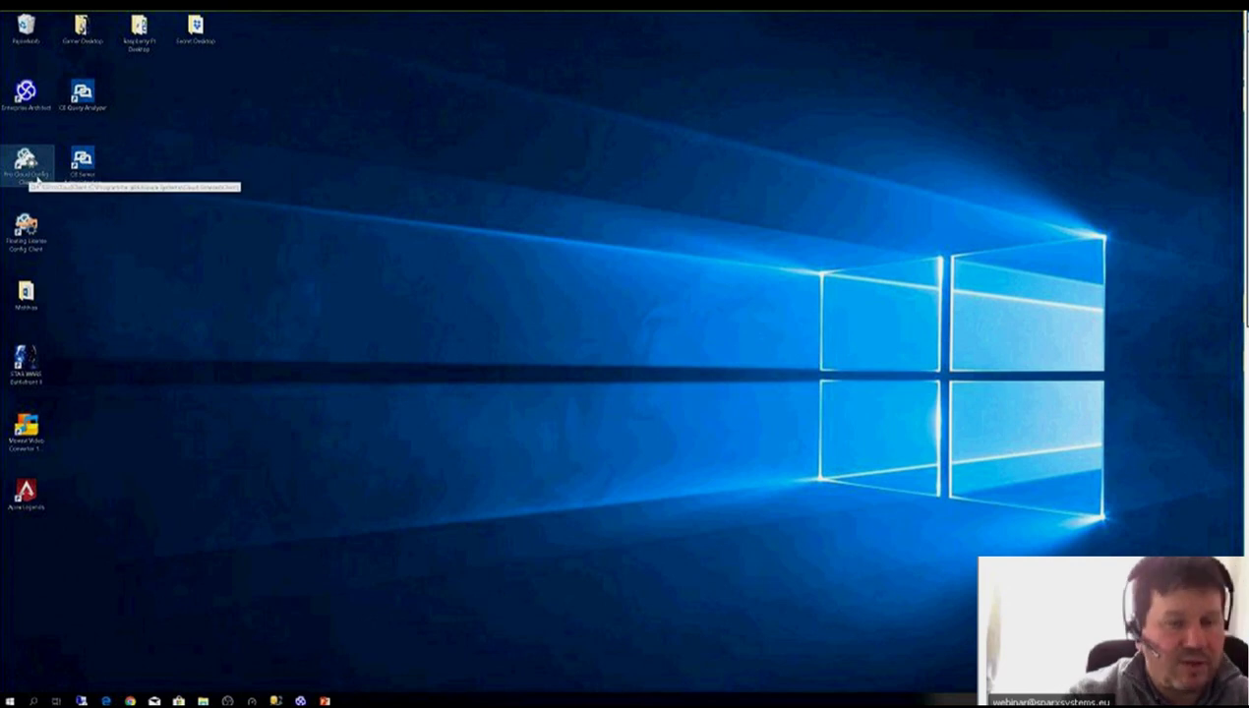
left_click(28, 177)
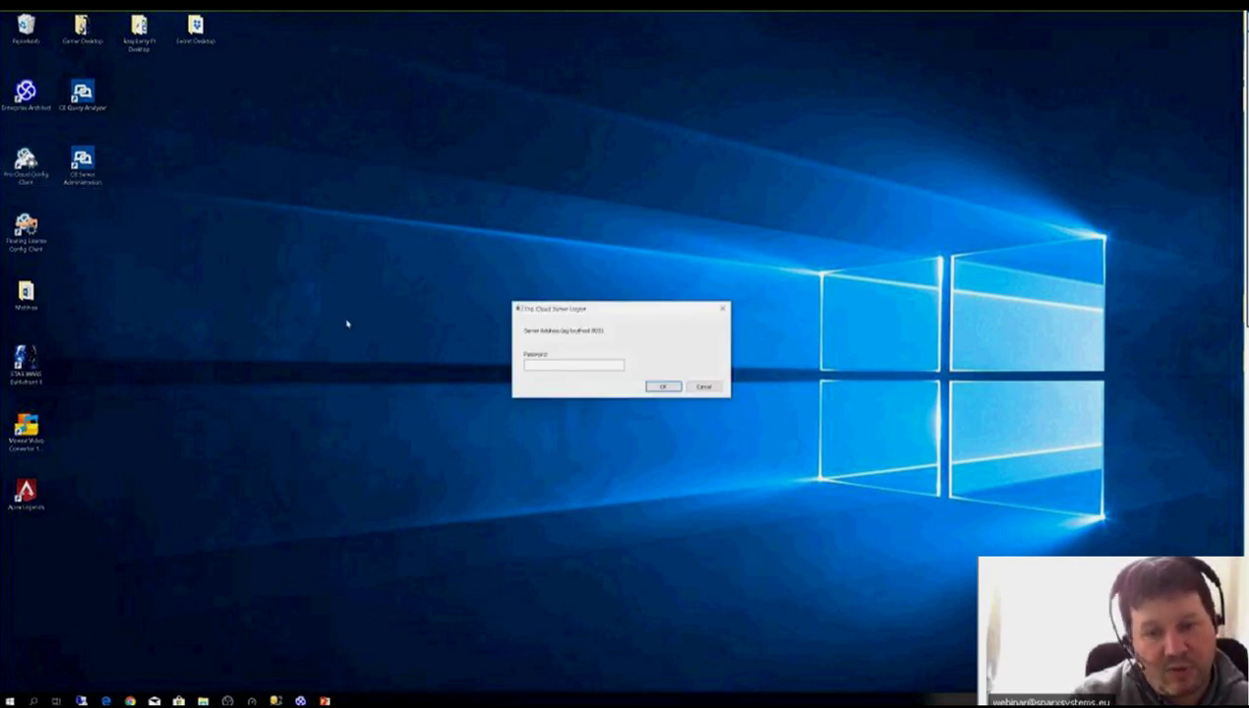
left_click(657, 387)
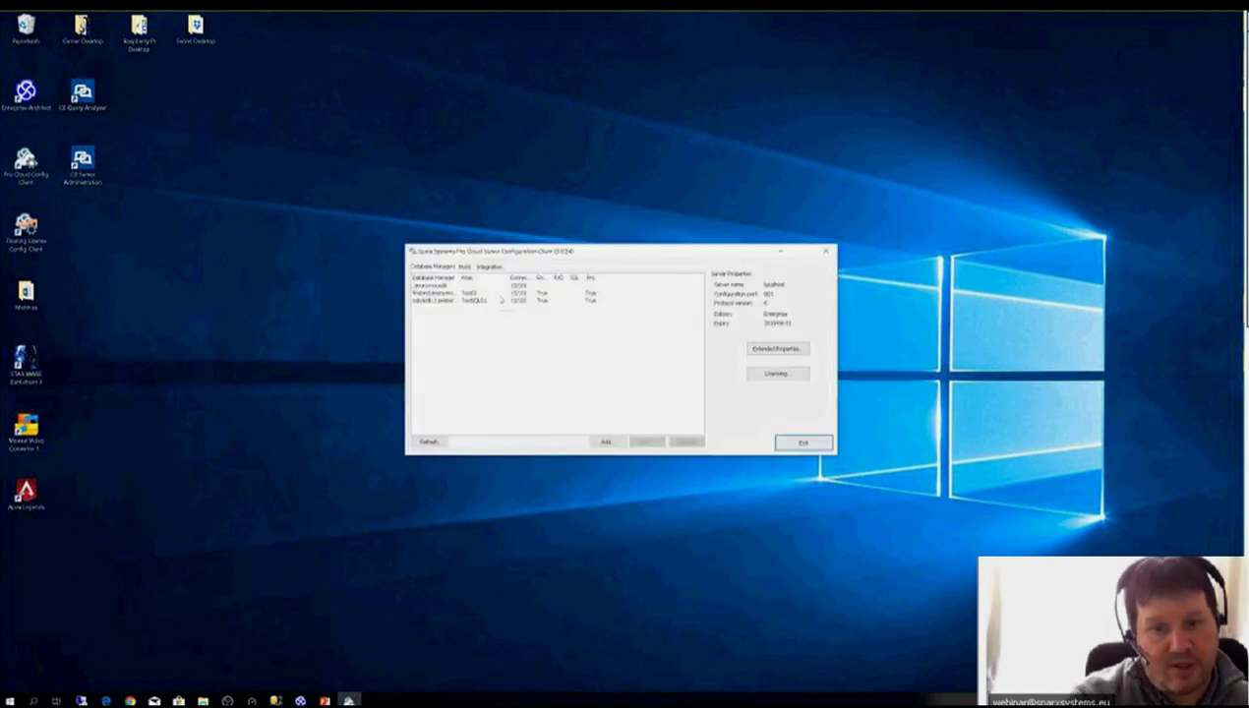
Step: Review the Pro Cloud Server's configured ports, including the https port, and its list of database managers
left_click(463, 267)
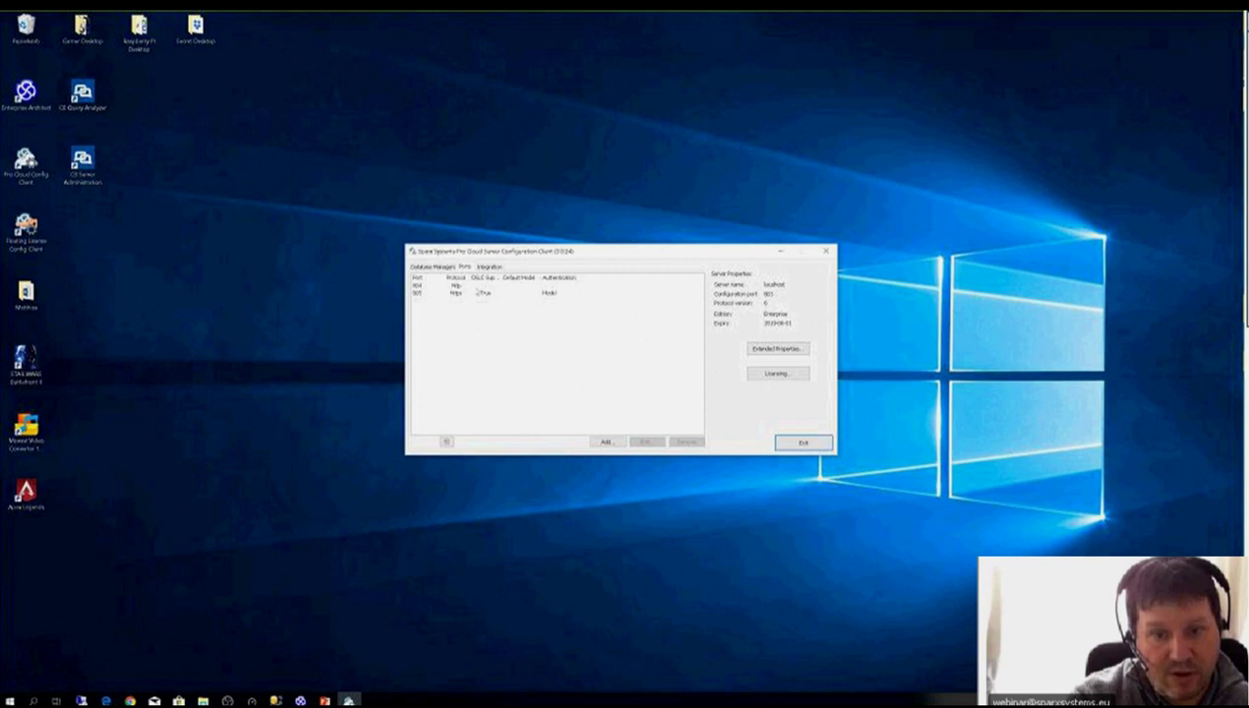
left_click(468, 294)
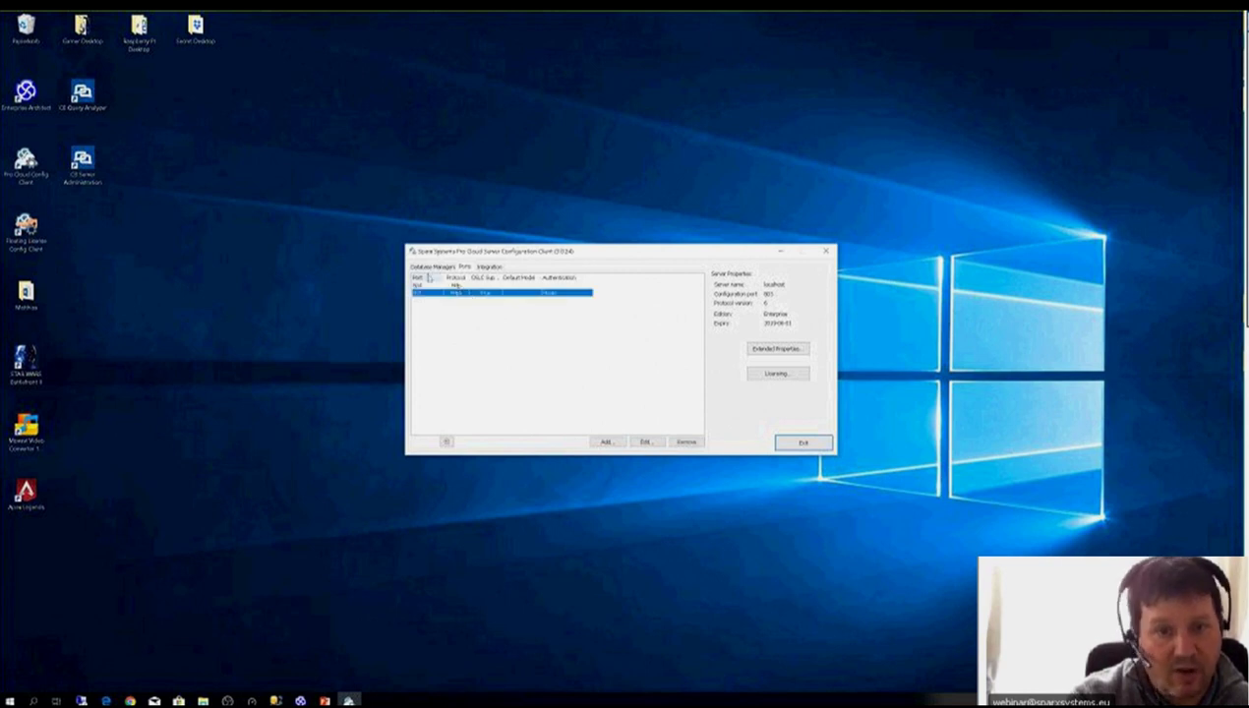
left_click(431, 269)
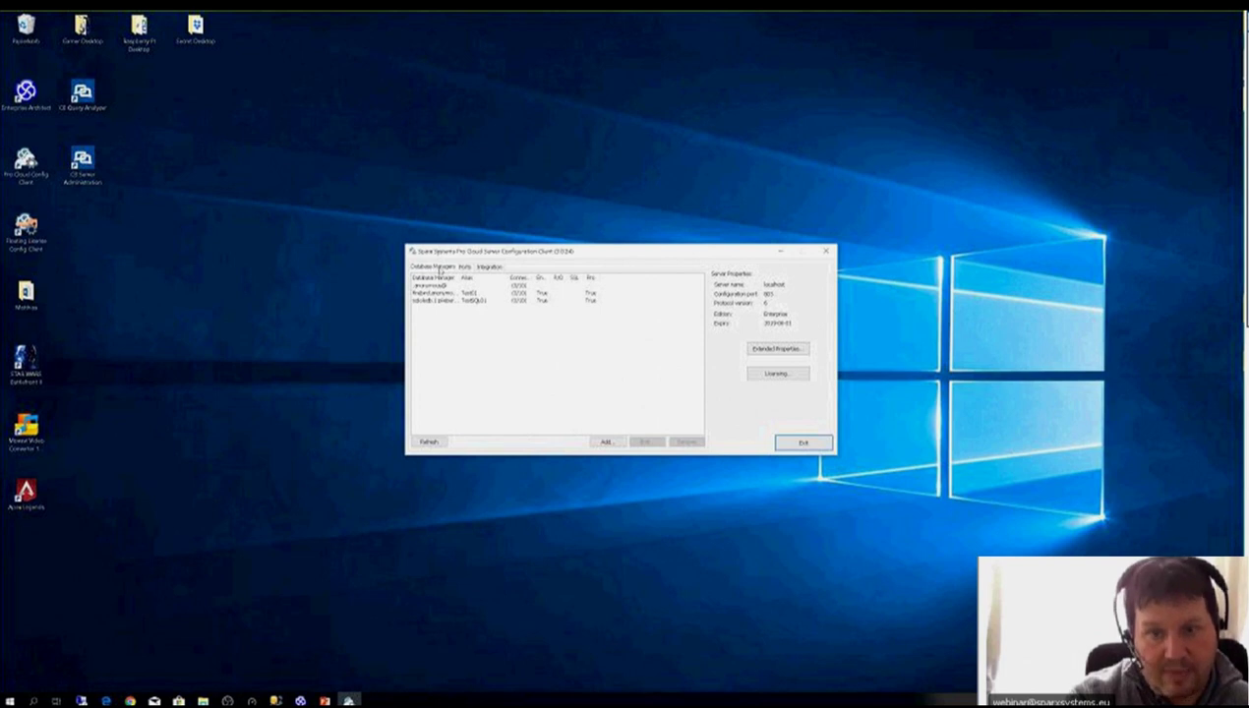
left_click(468, 268)
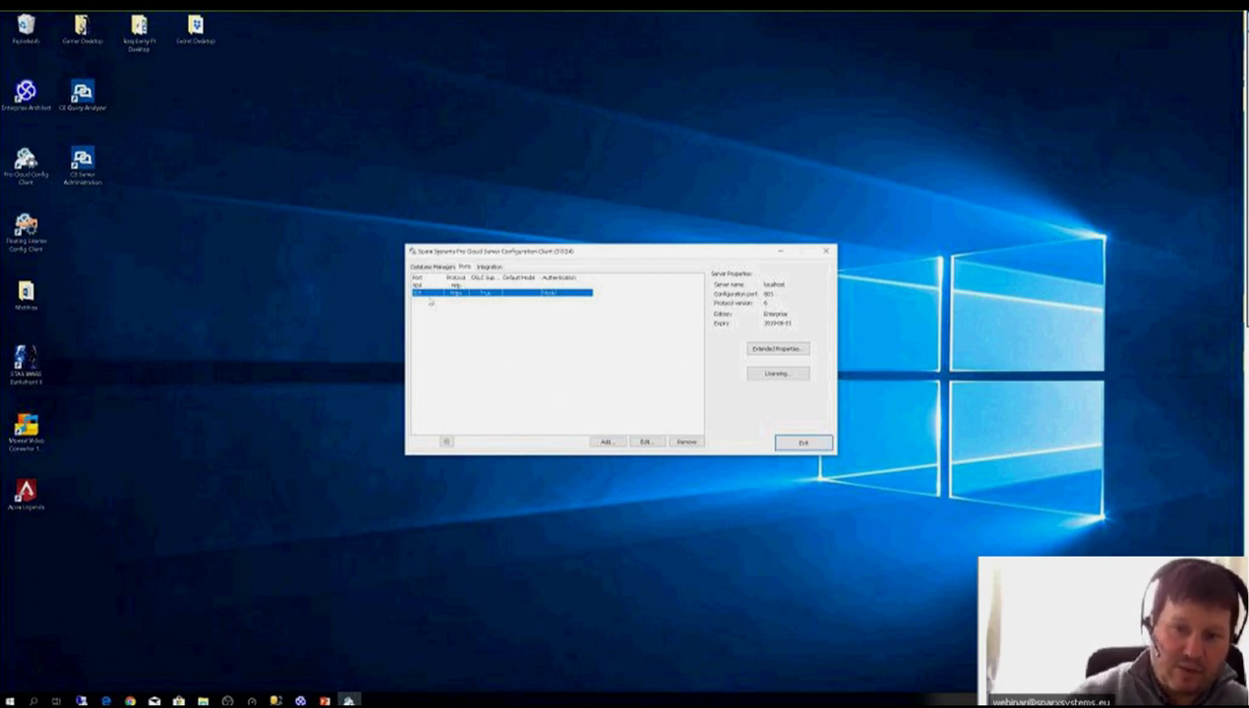
left_click(424, 267)
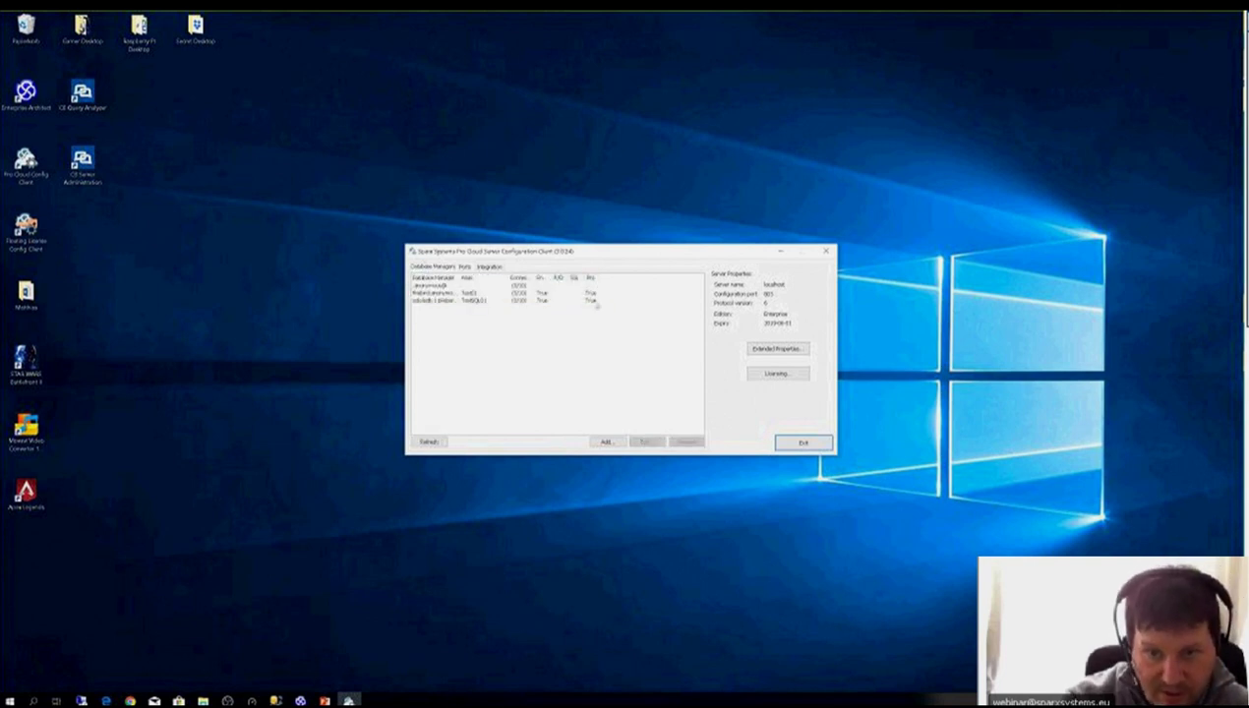
Step: Look through the database managers, examine the configuration of the TestSQL01 manager, and cancel without changes
left_click(451, 285)
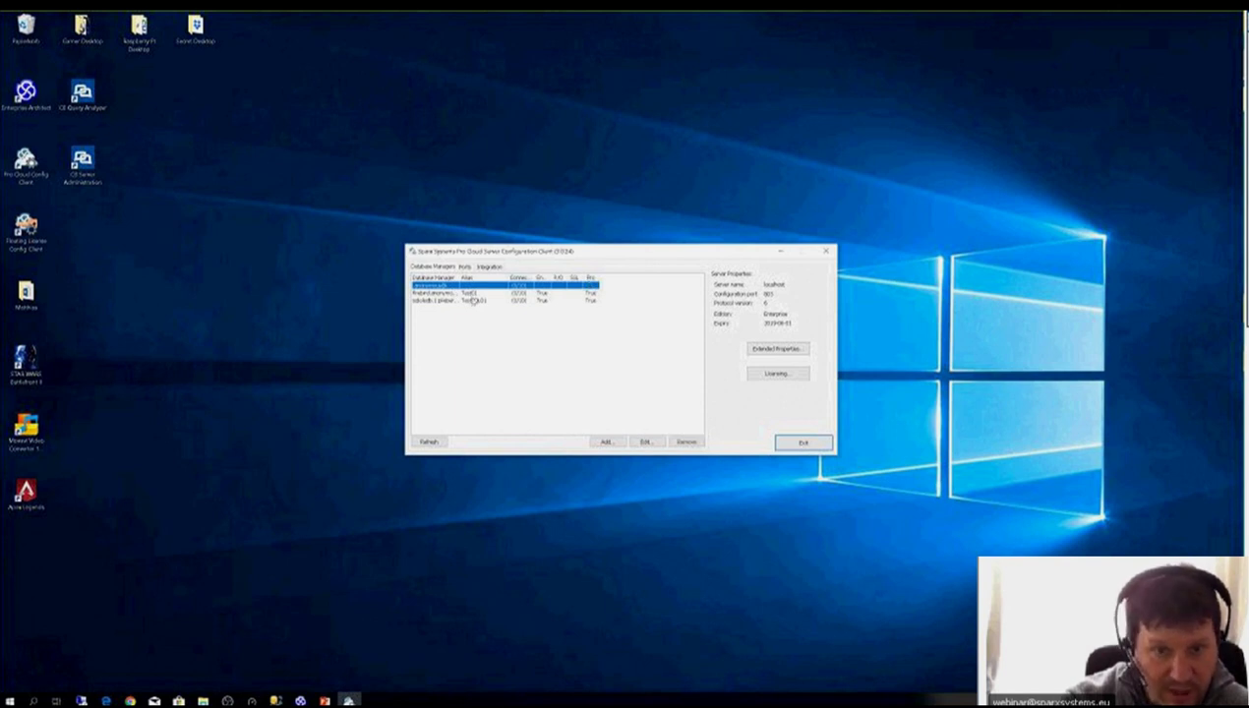
left_click(445, 293)
left_click(449, 301)
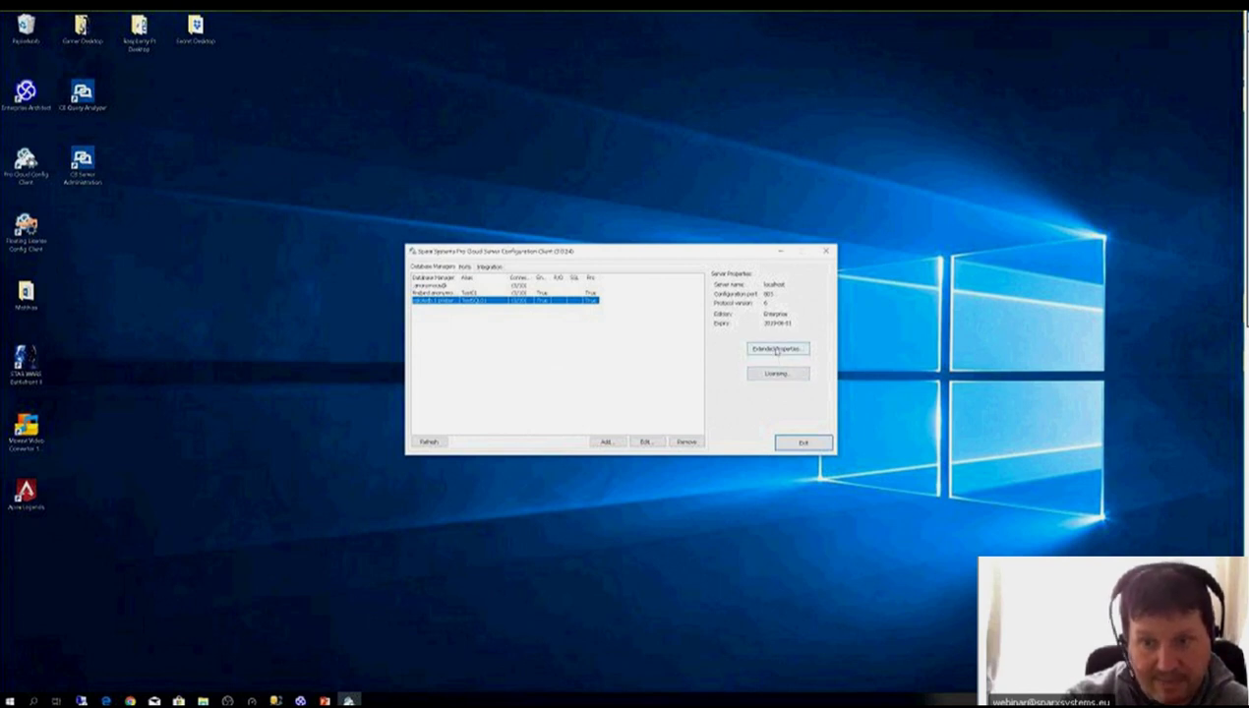
left_click(641, 441)
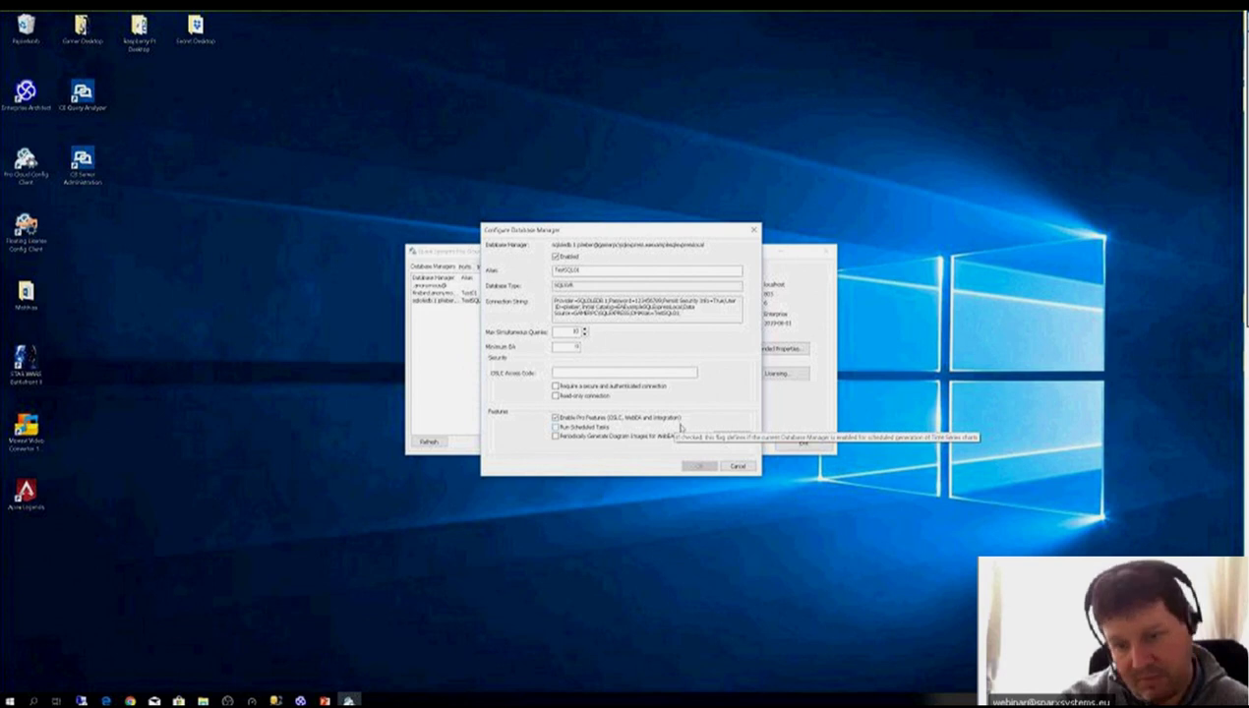
left_click(737, 466)
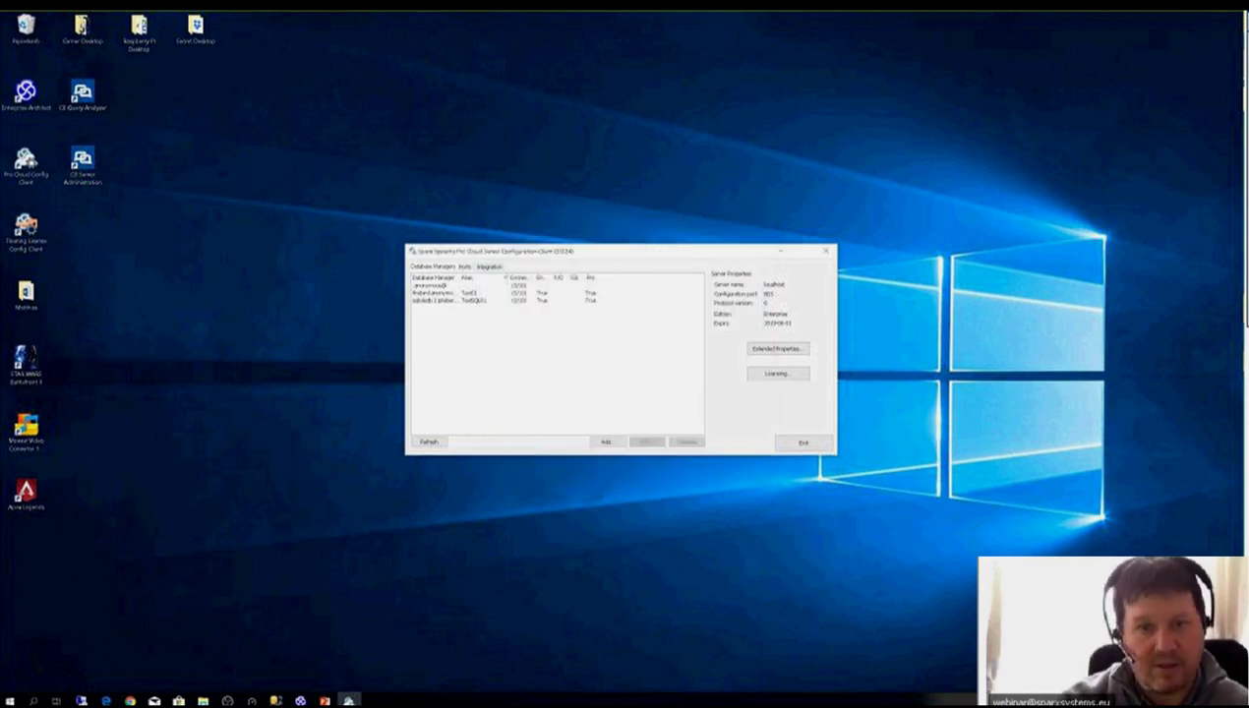
Step: Enable integrations, examine the new data provider form with Confluence as provider, cancel it and close the configuration client
left_click(500, 270)
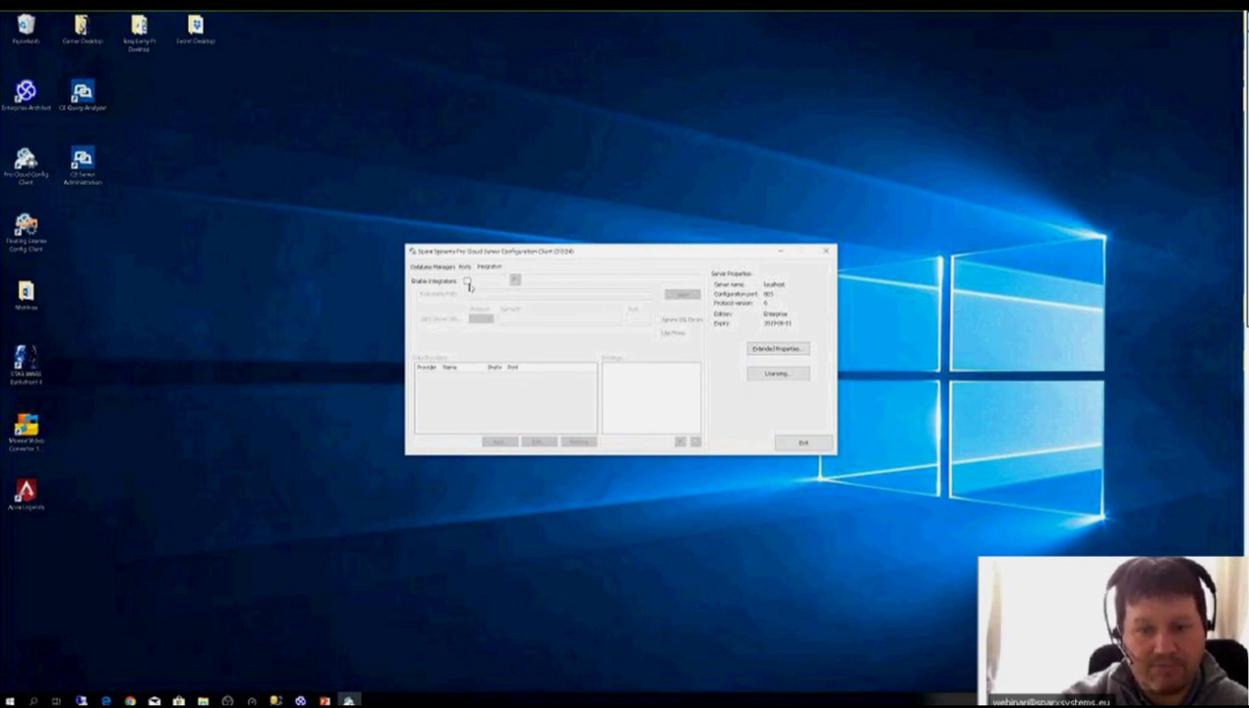
left_click(467, 283)
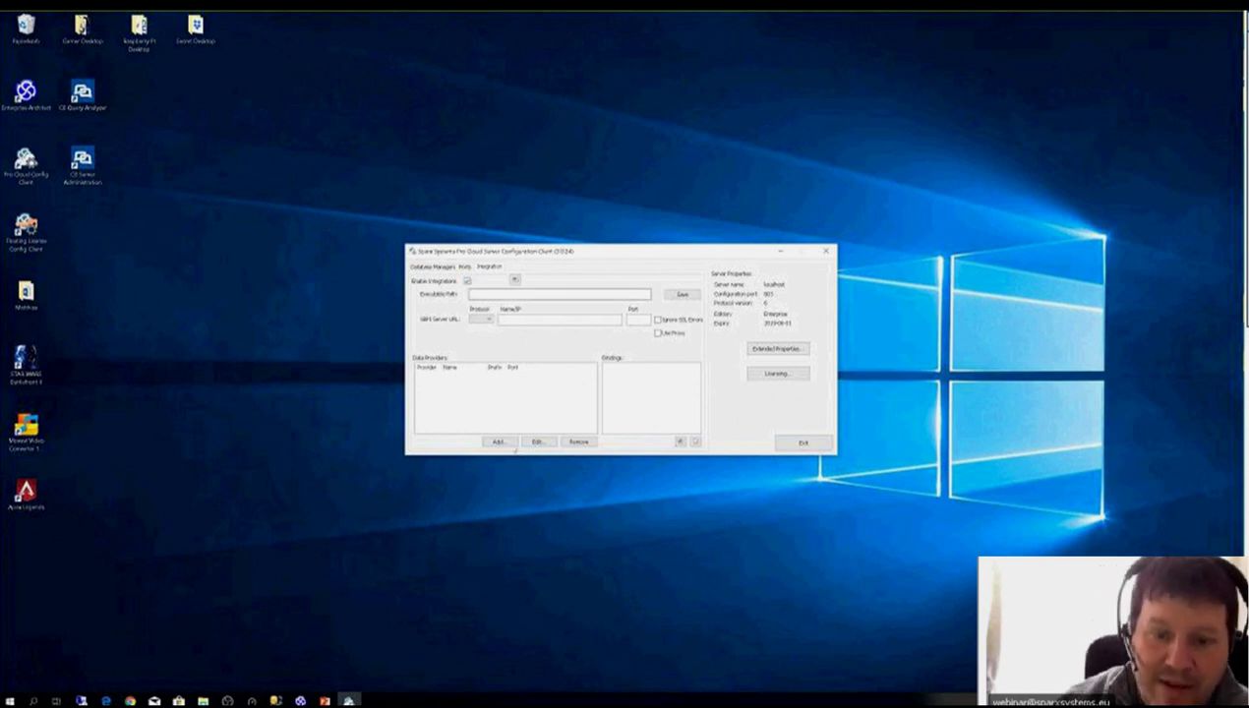
left_click(509, 443)
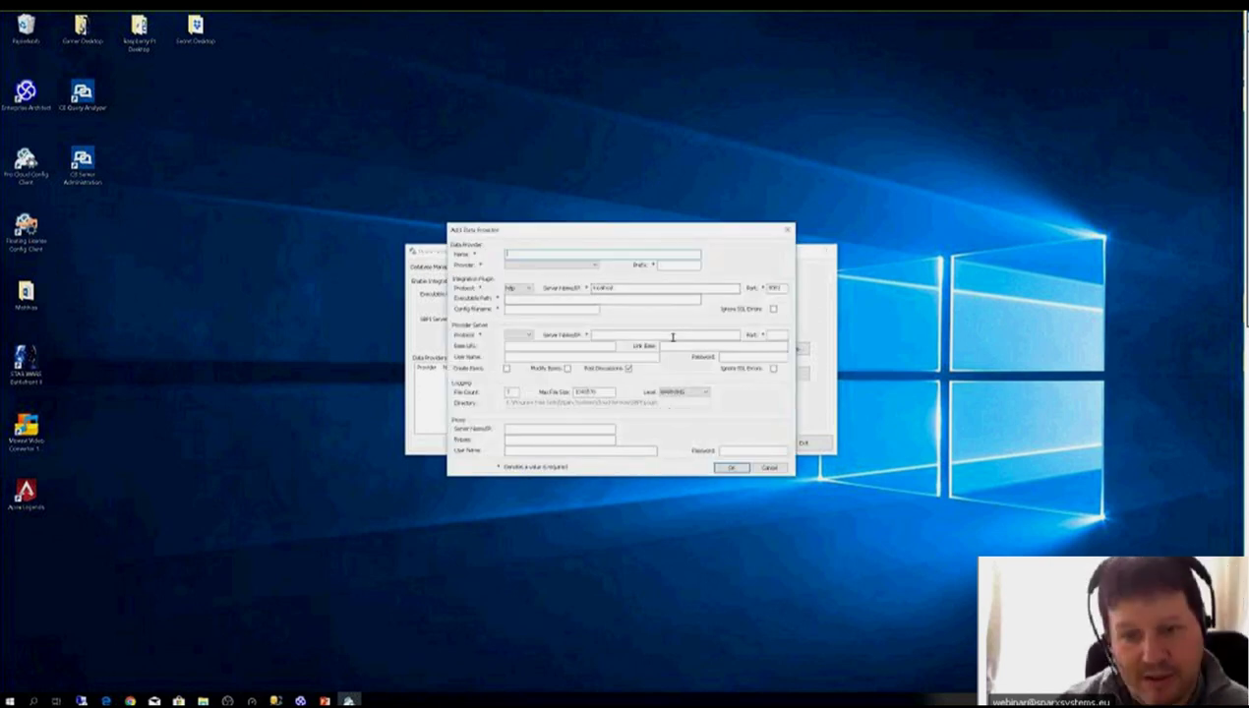
left_click(596, 266)
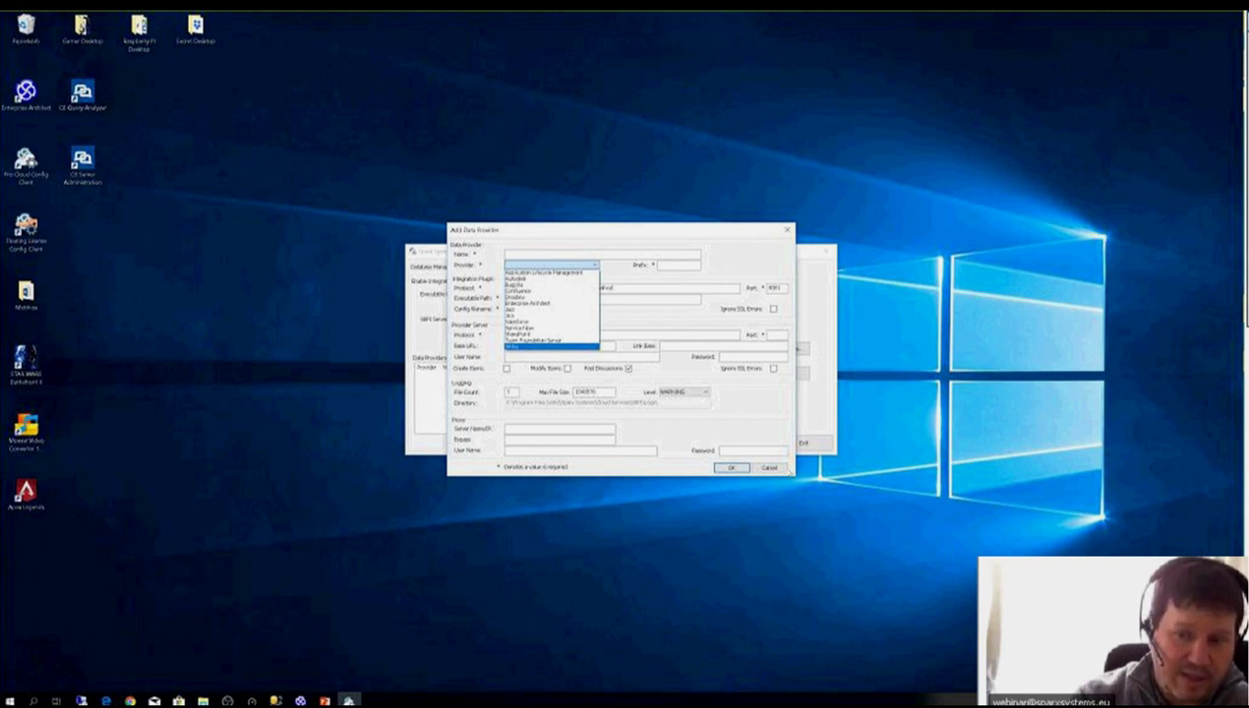
left_click(509, 291)
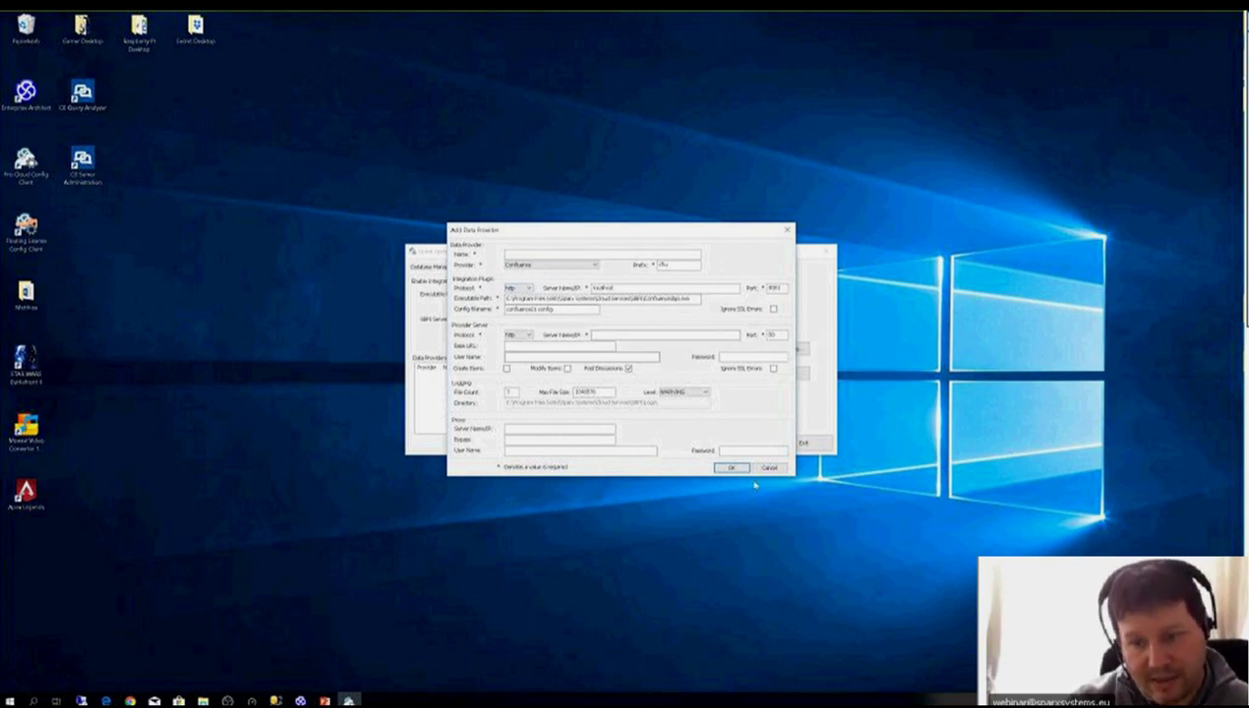
left_click(783, 471)
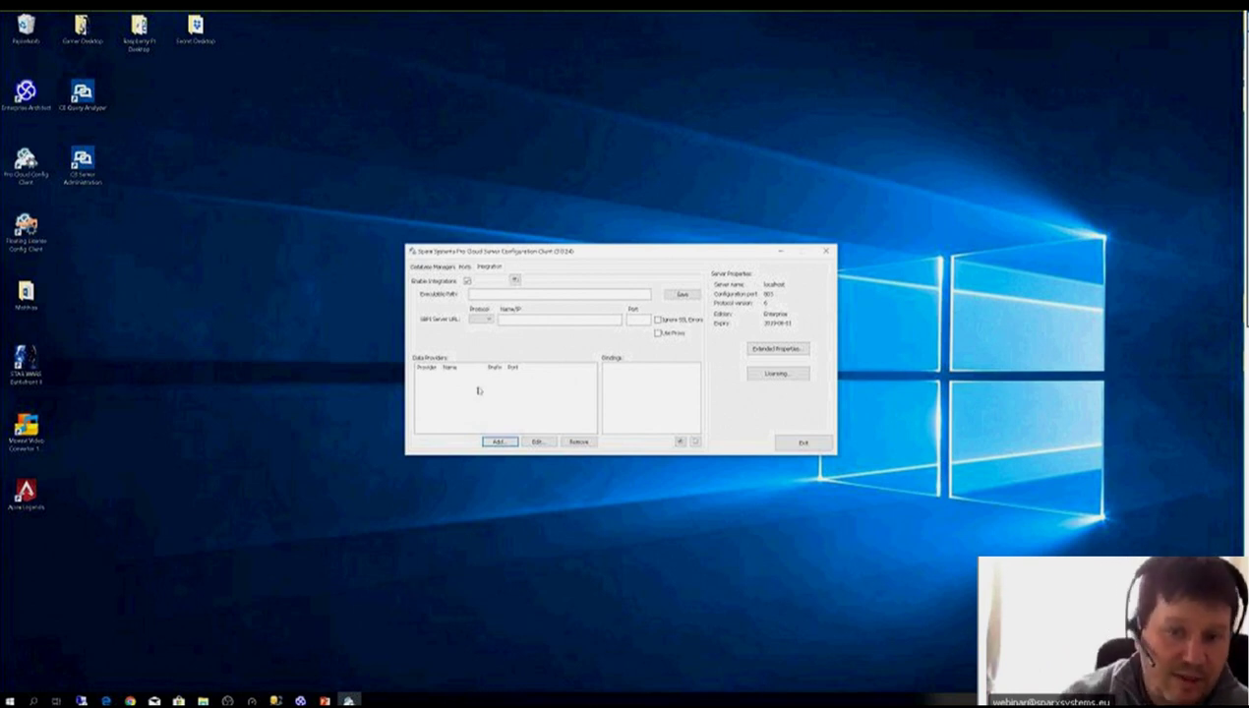
key("alt+F4")
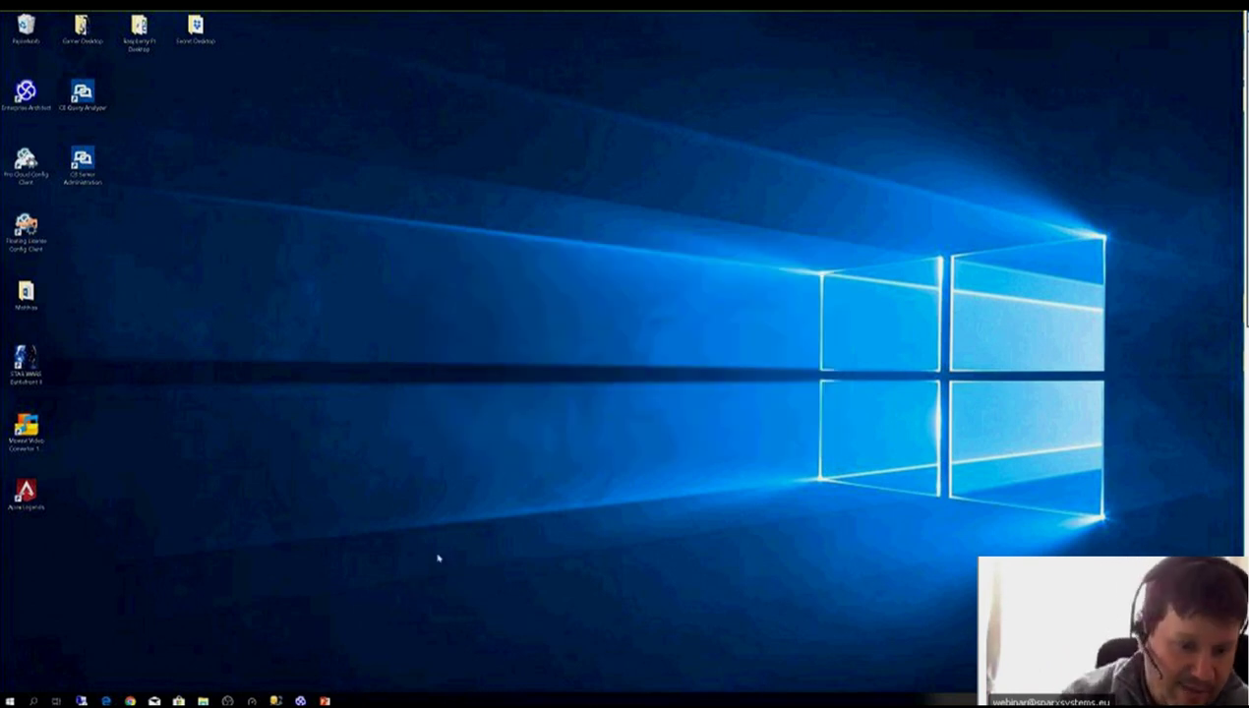
Step: Switch back to Enterprise Architect and select the Collaboration with Cloud Services checklist on the Overview mind map
mouse_move(300, 700)
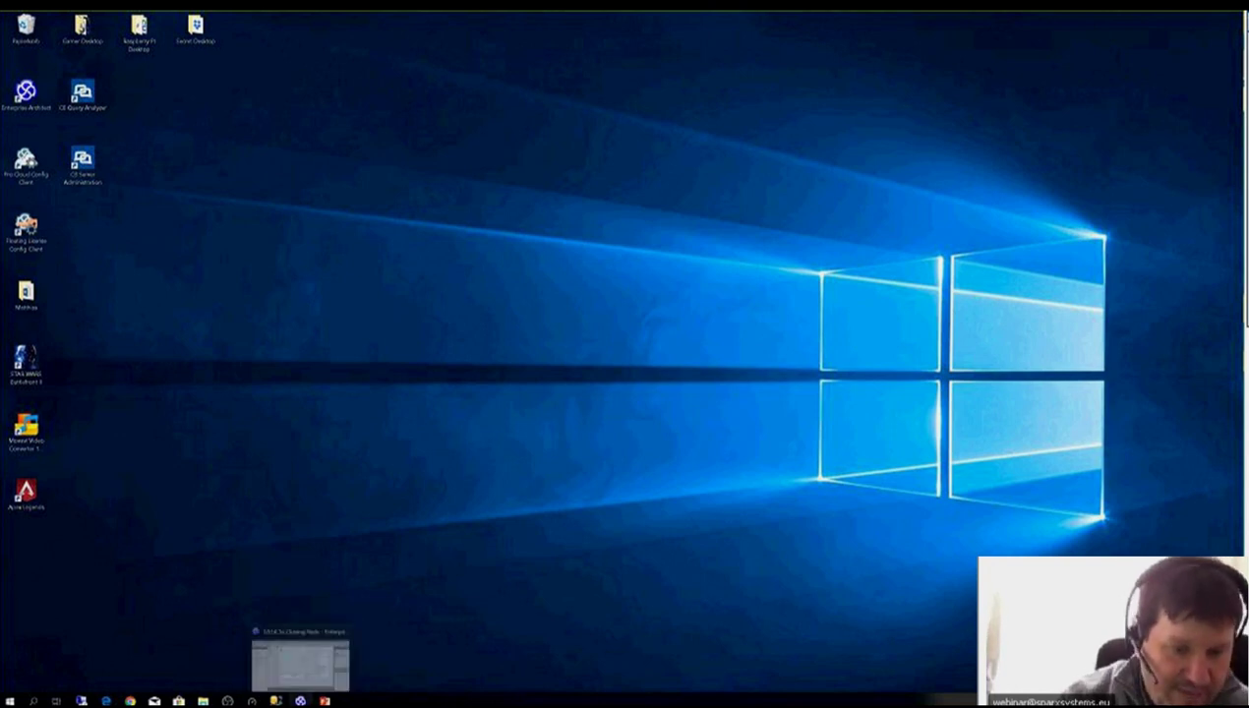
left_click(300, 700)
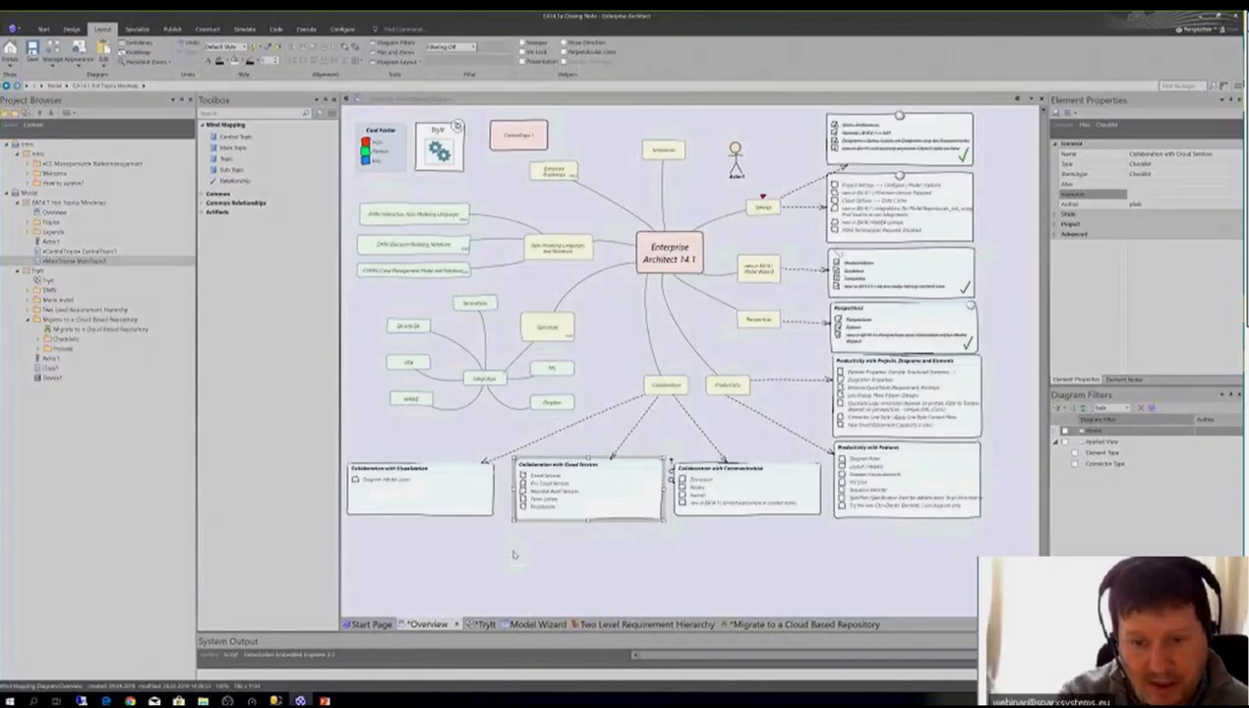
left_click(554, 508)
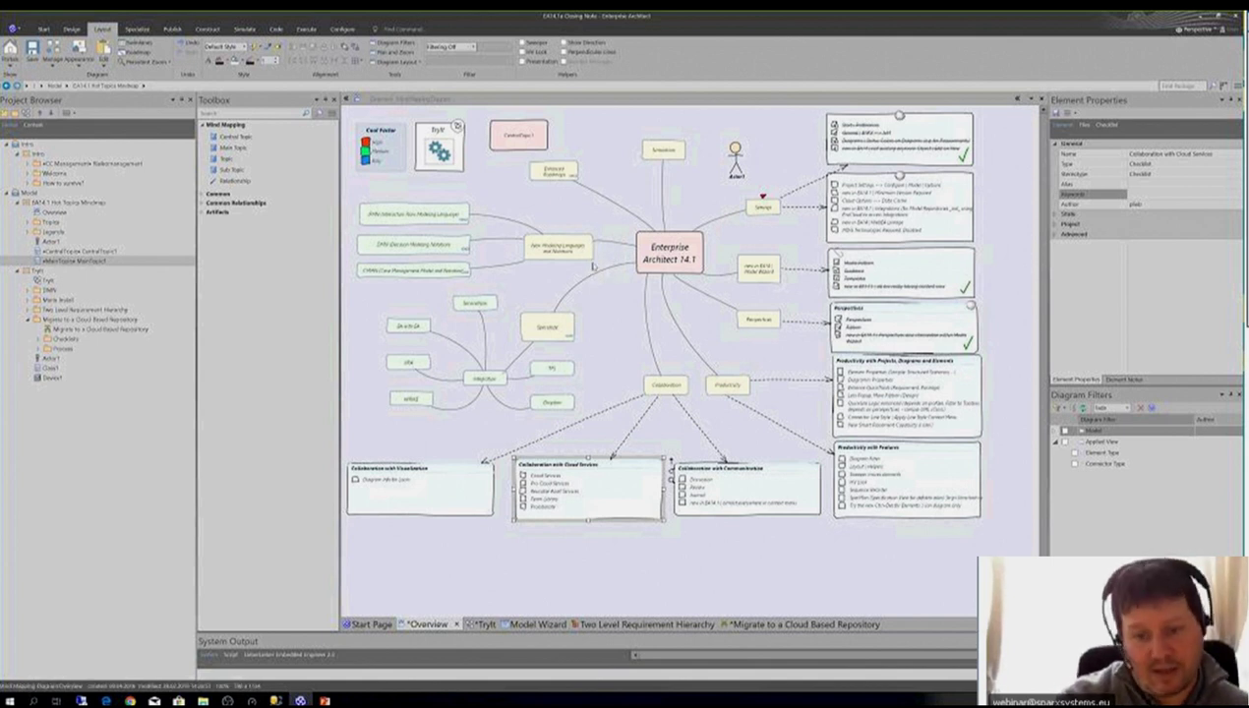
left_click(563, 499)
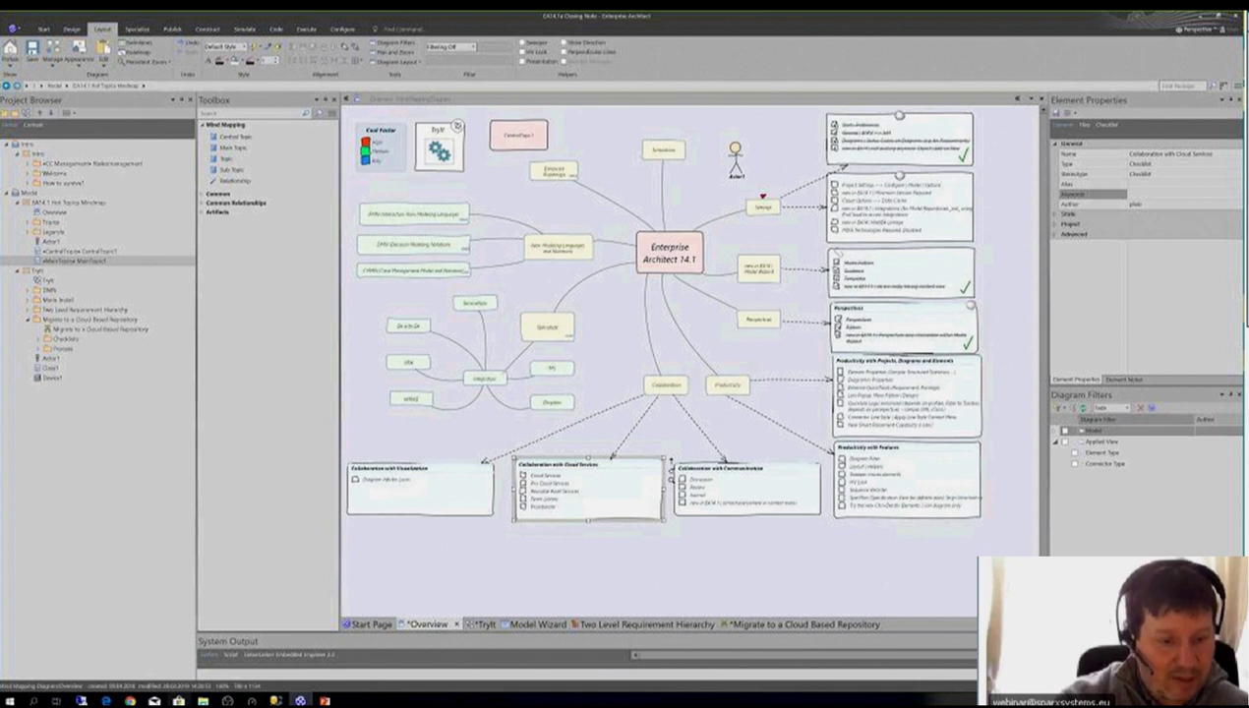
Step: Switch to Chrome and open the Prolaborate website at prolaborate.sparxsystems.com
left_click(130, 700)
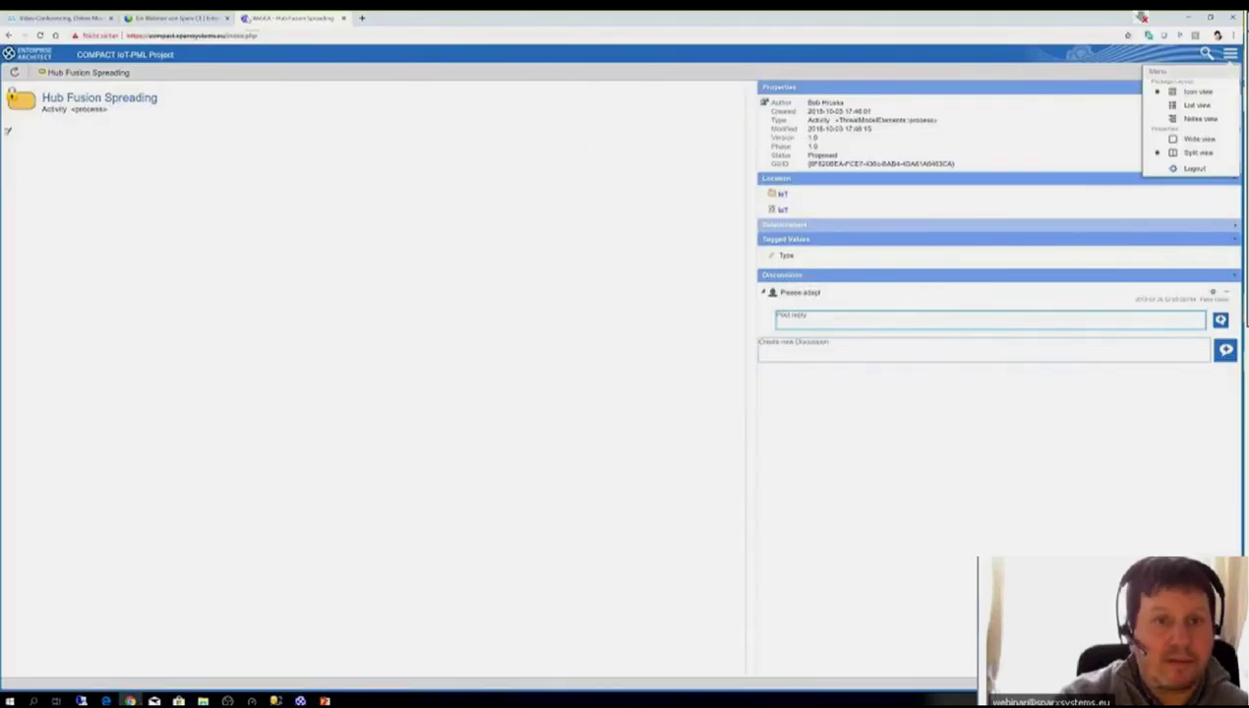
left_click(255, 34)
type("www.")
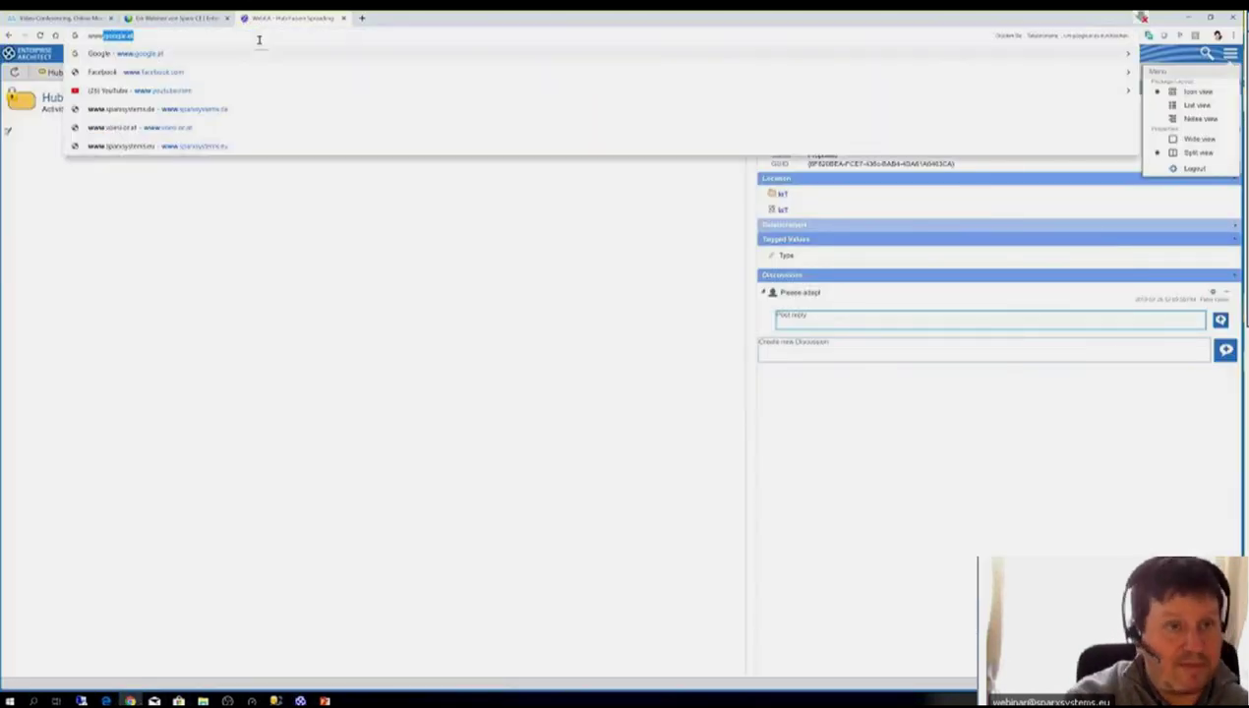
type("prol")
key("Return")
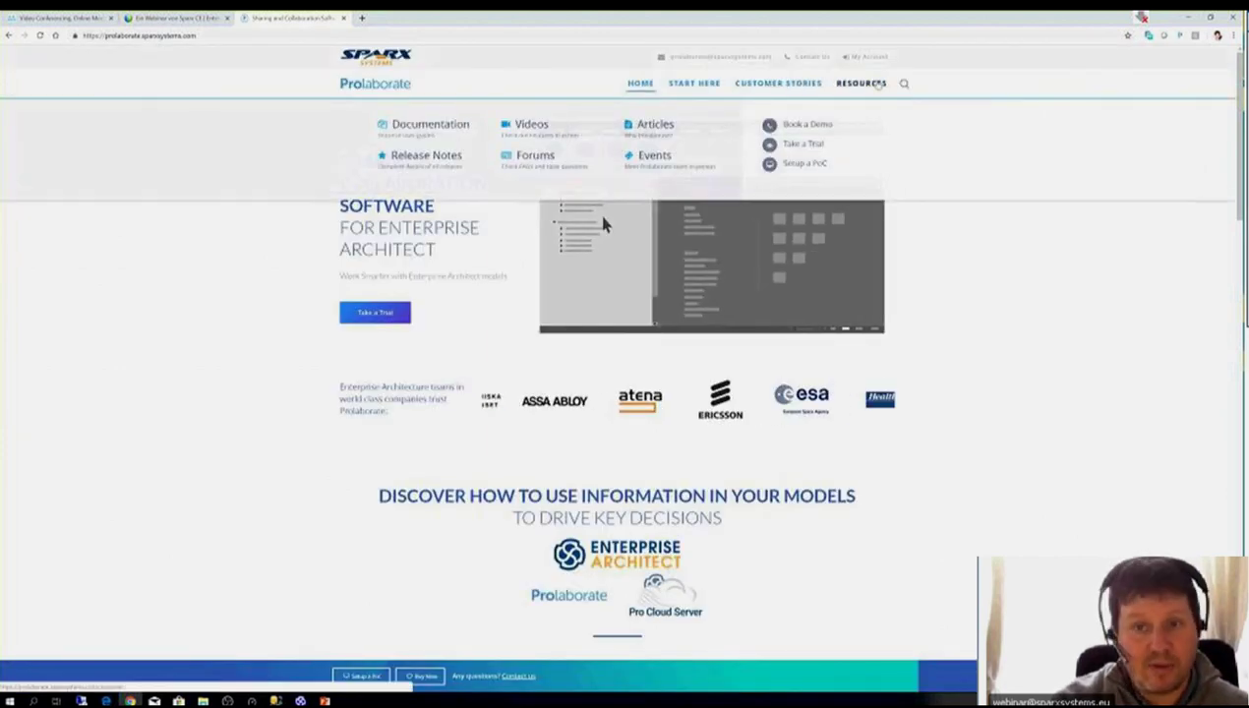
Step: Open Prolaborate's Videos resources page, look through the feature videos and minimize the browser
mouse_move(807, 92)
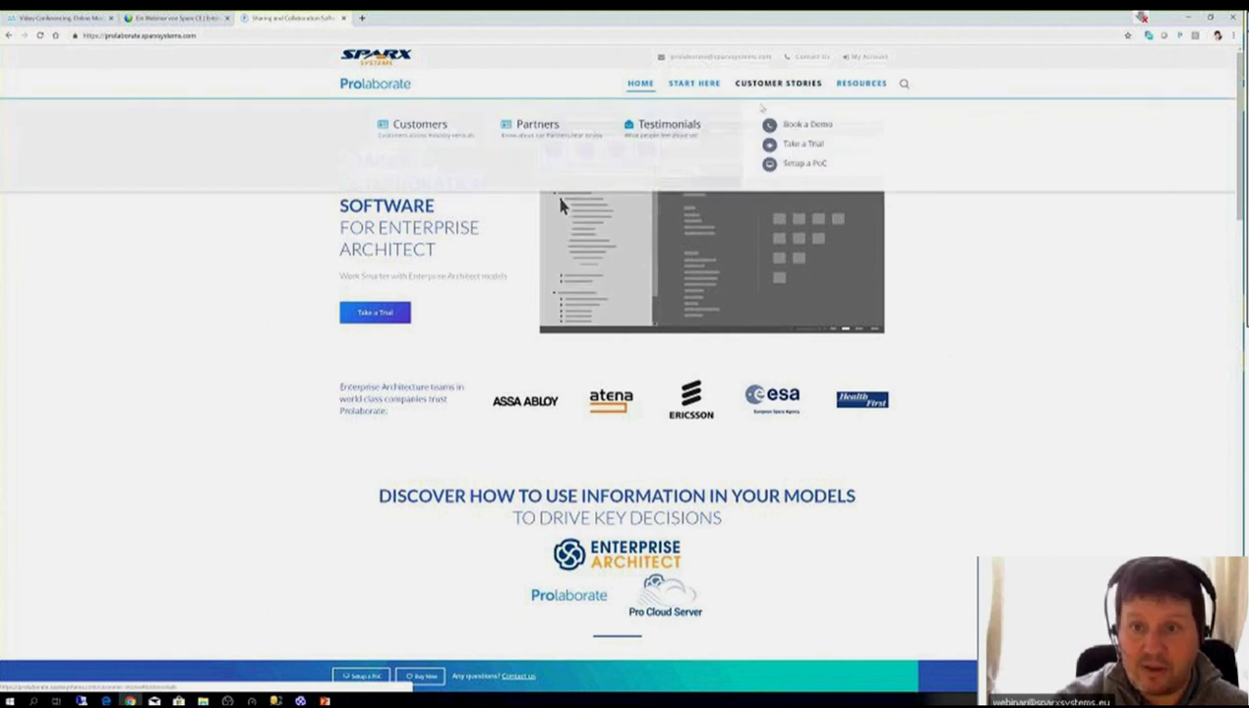
mouse_move(862, 85)
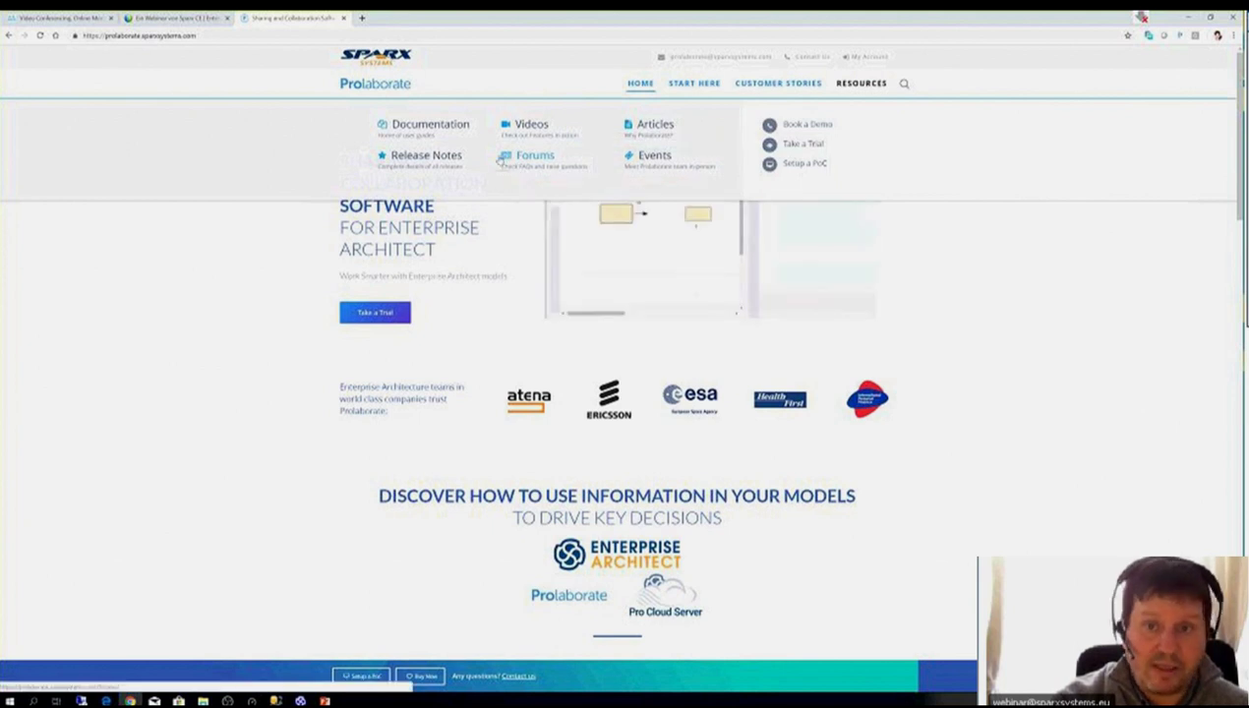
left_click(531, 125)
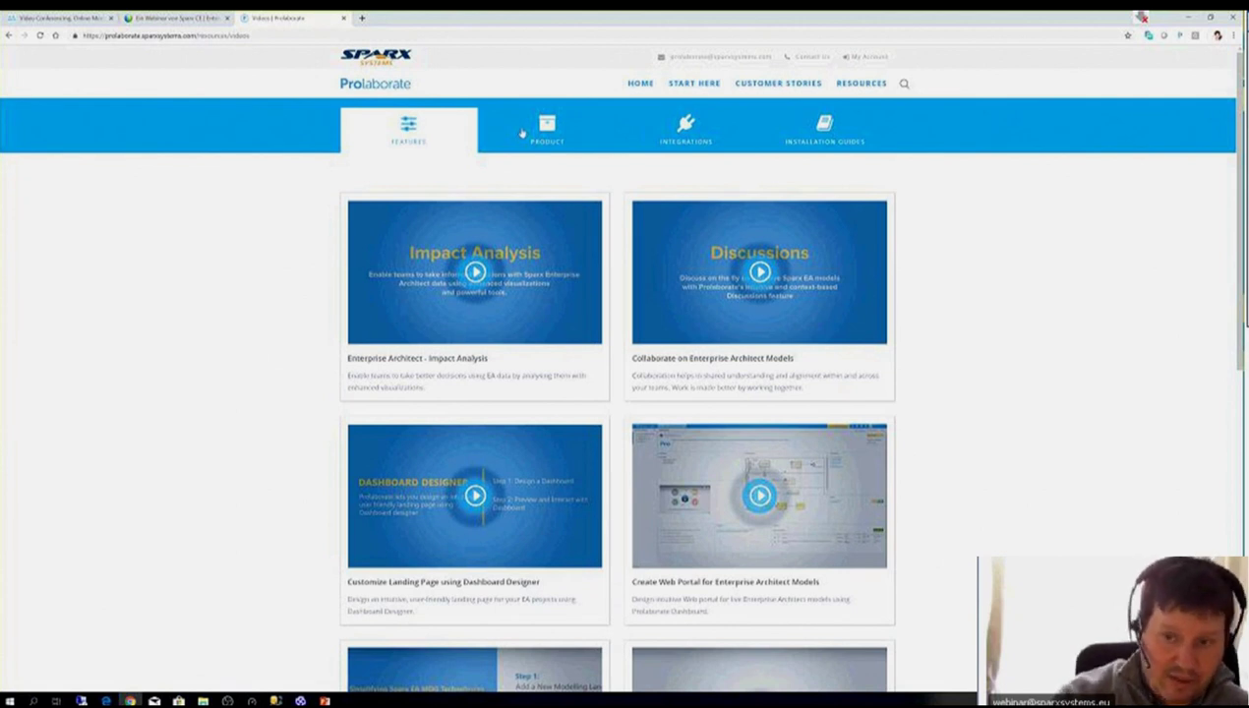
scroll(222, 378, "down", 2)
scroll(223, 378, "down", 5)
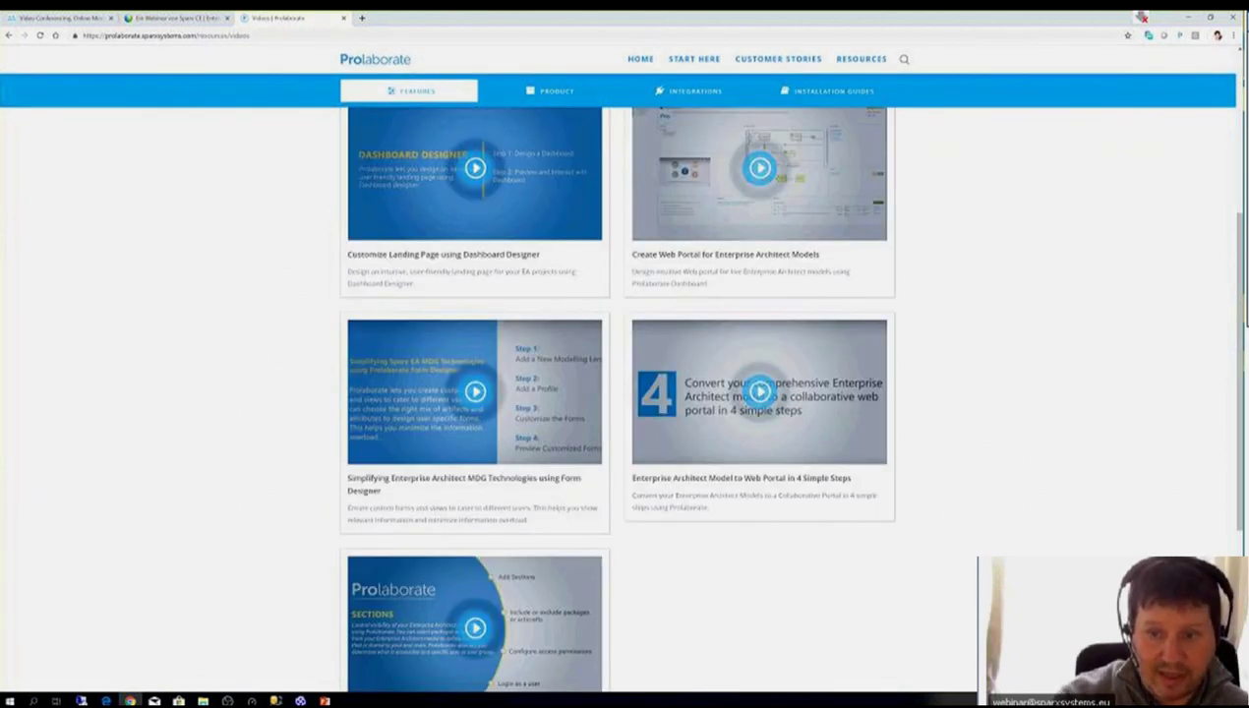
scroll(228, 383, "up", 2)
scroll(235, 392, "up", 5)
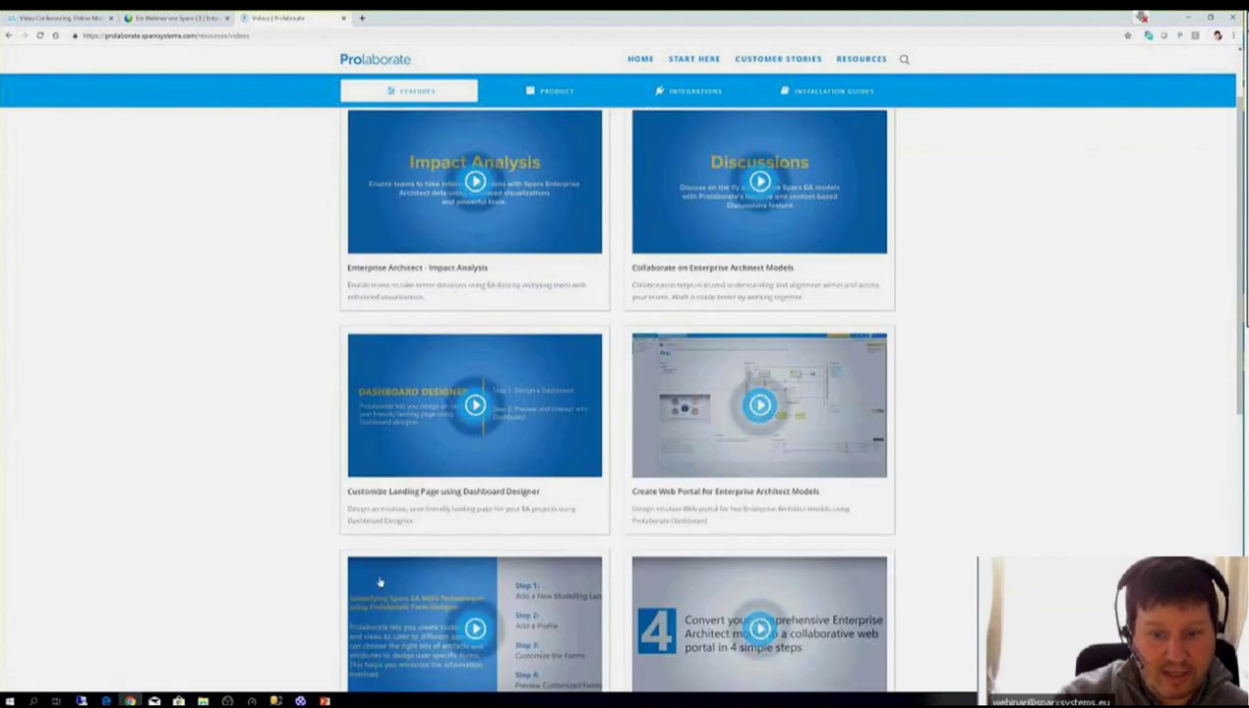
scroll(379, 582, "down", 3)
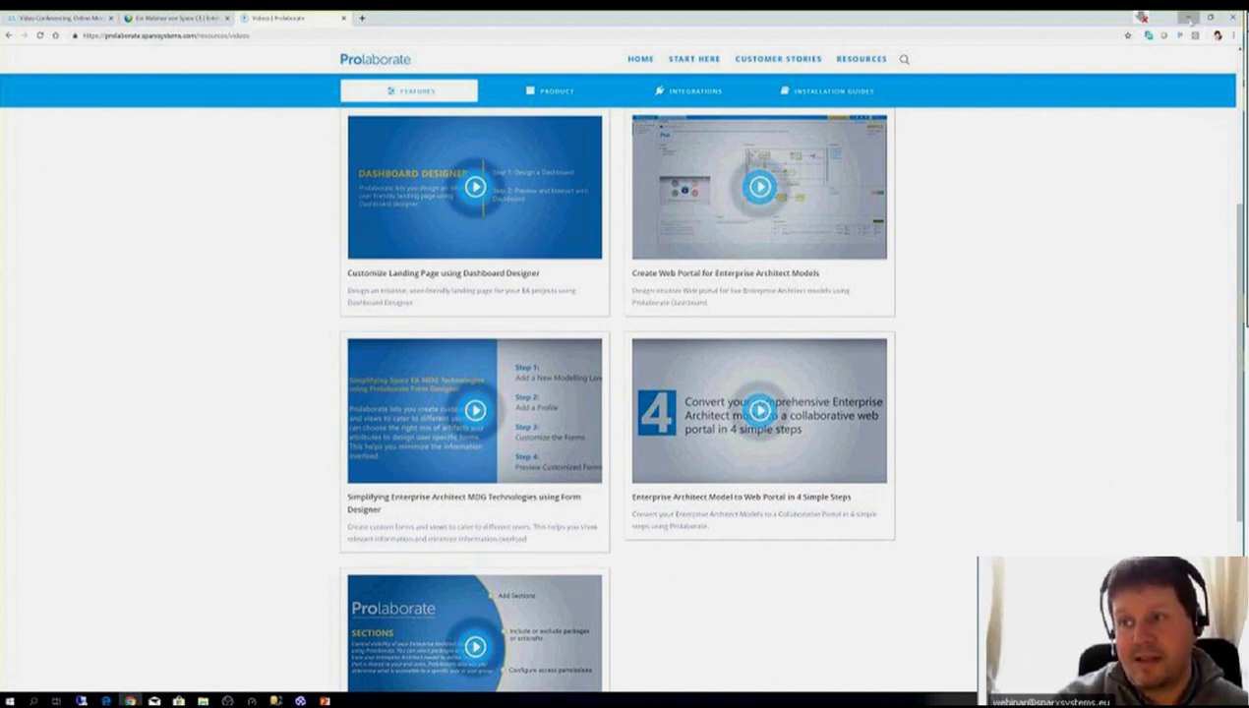
left_click(1188, 18)
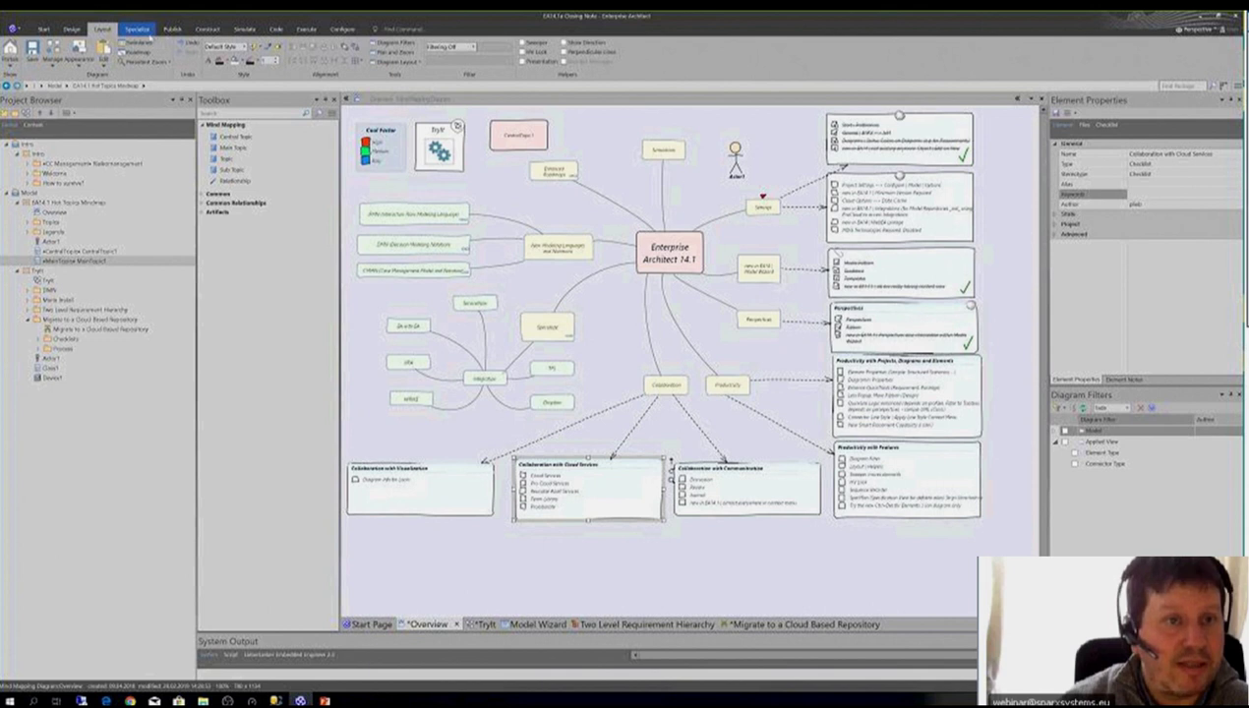
Step: Check the available integration options, and open the DMN (Decision Modeling Notation) topic's example diagram from the mind map
left_click(148, 30)
left_click(118, 57)
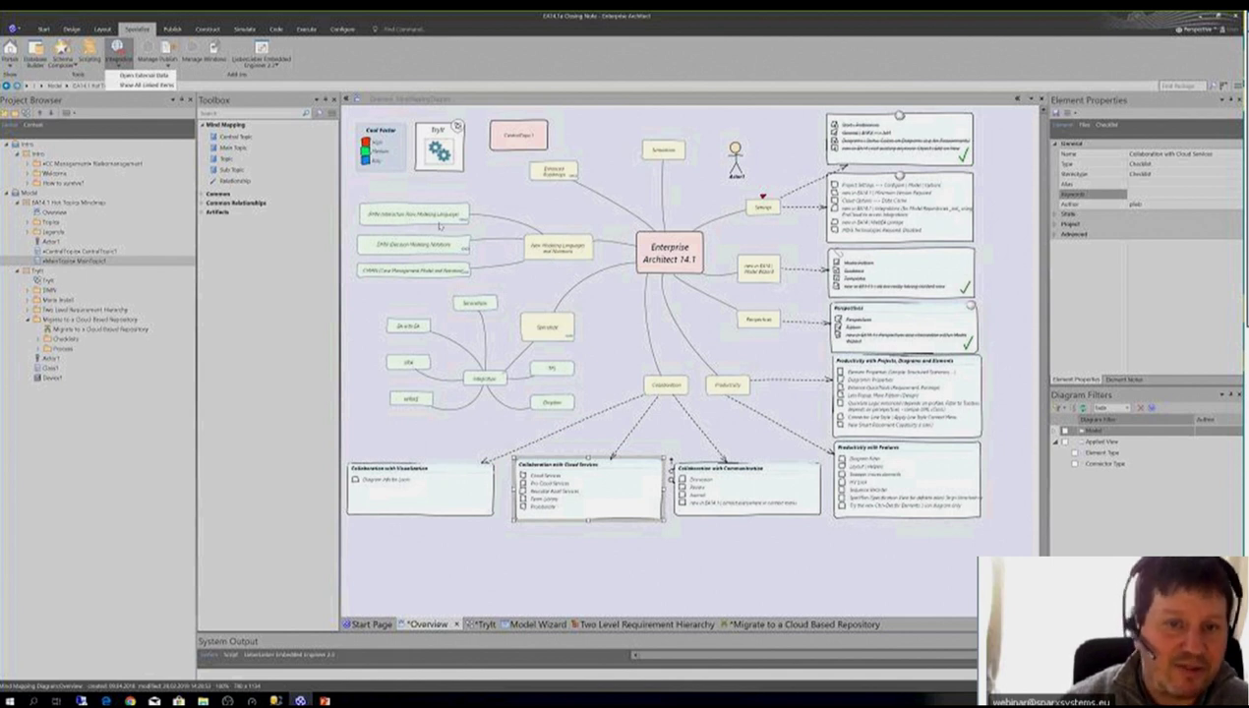
left_click(397, 251)
left_click(399, 251)
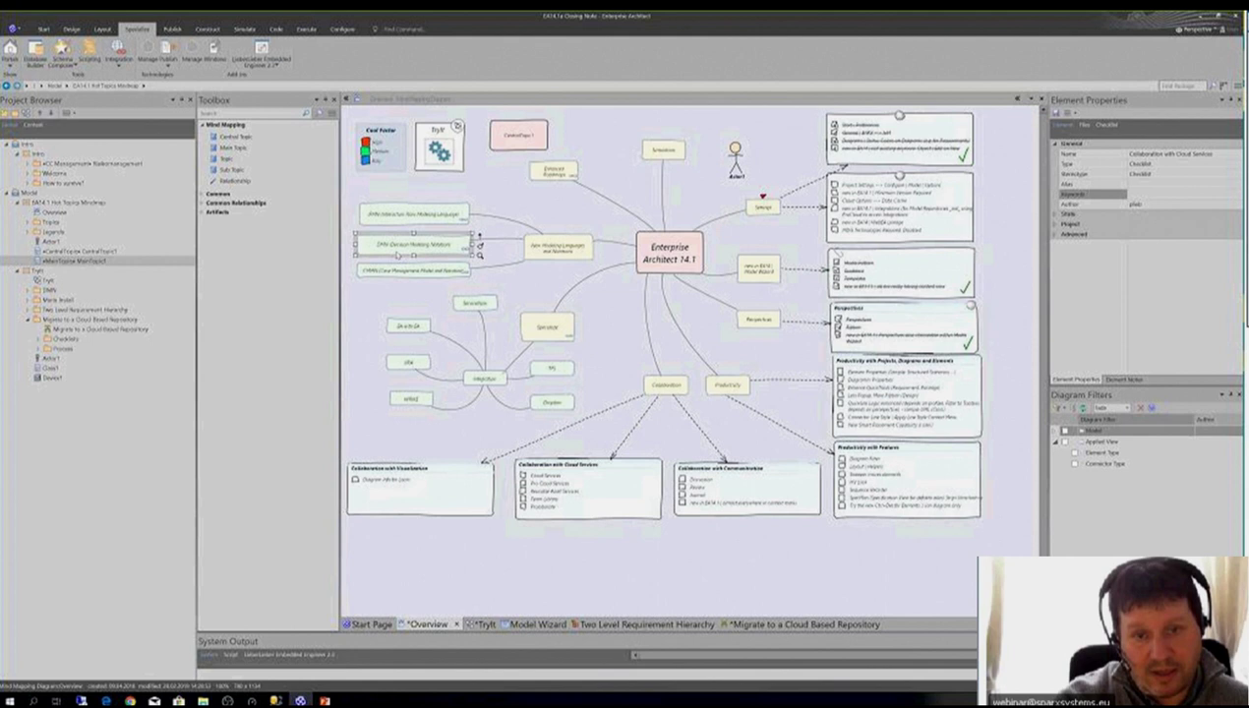
double_click(398, 250)
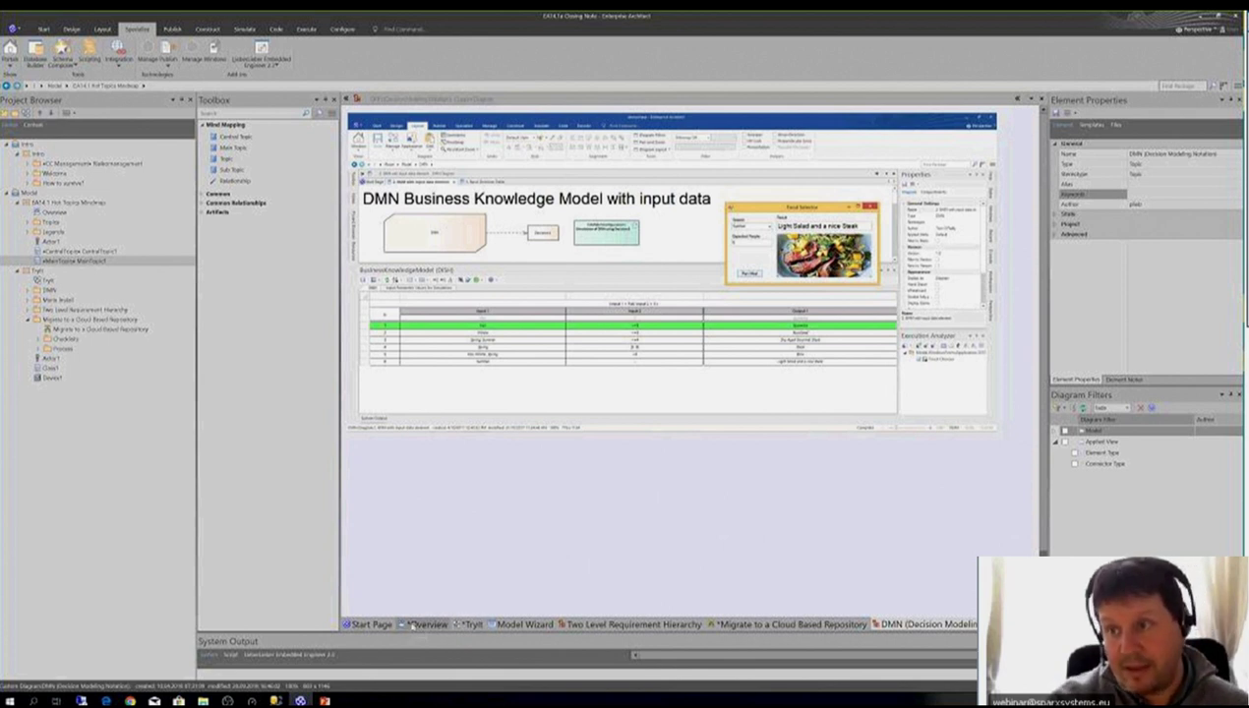
Step: Return to the Overview mind map and open the CMMN (Case Management Model and Notation) topic's diagram
left_click(413, 626)
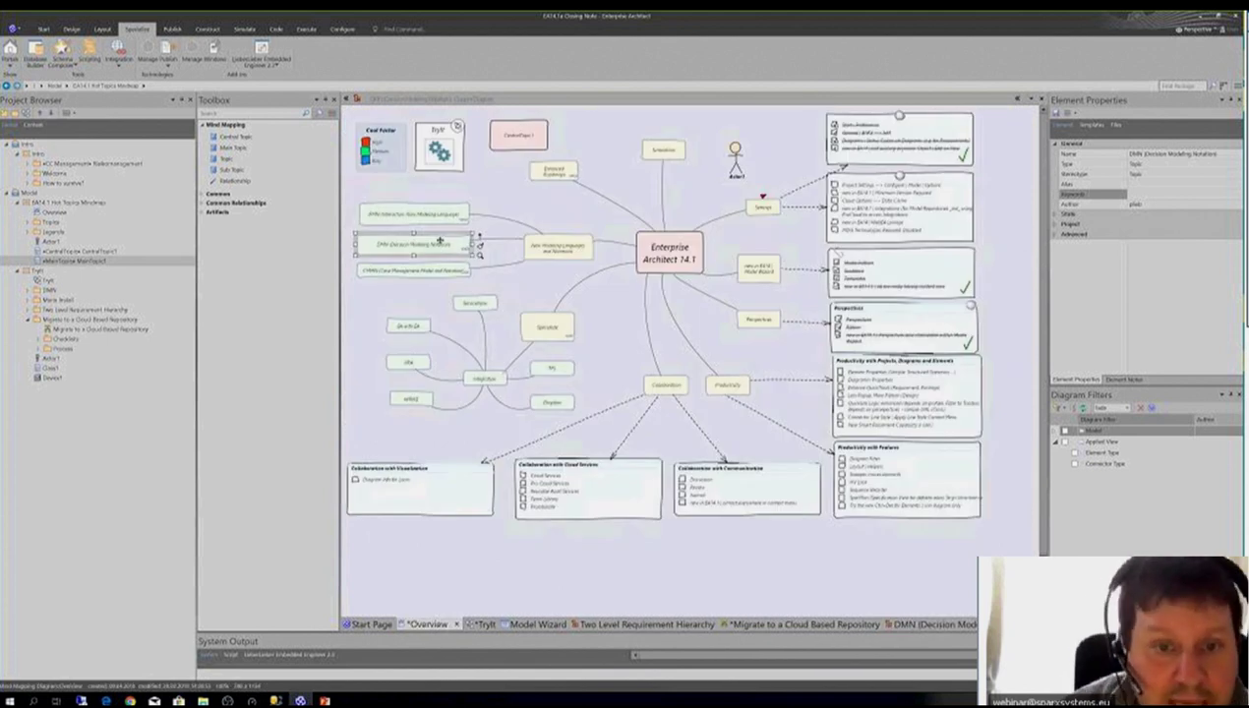
left_click(389, 270)
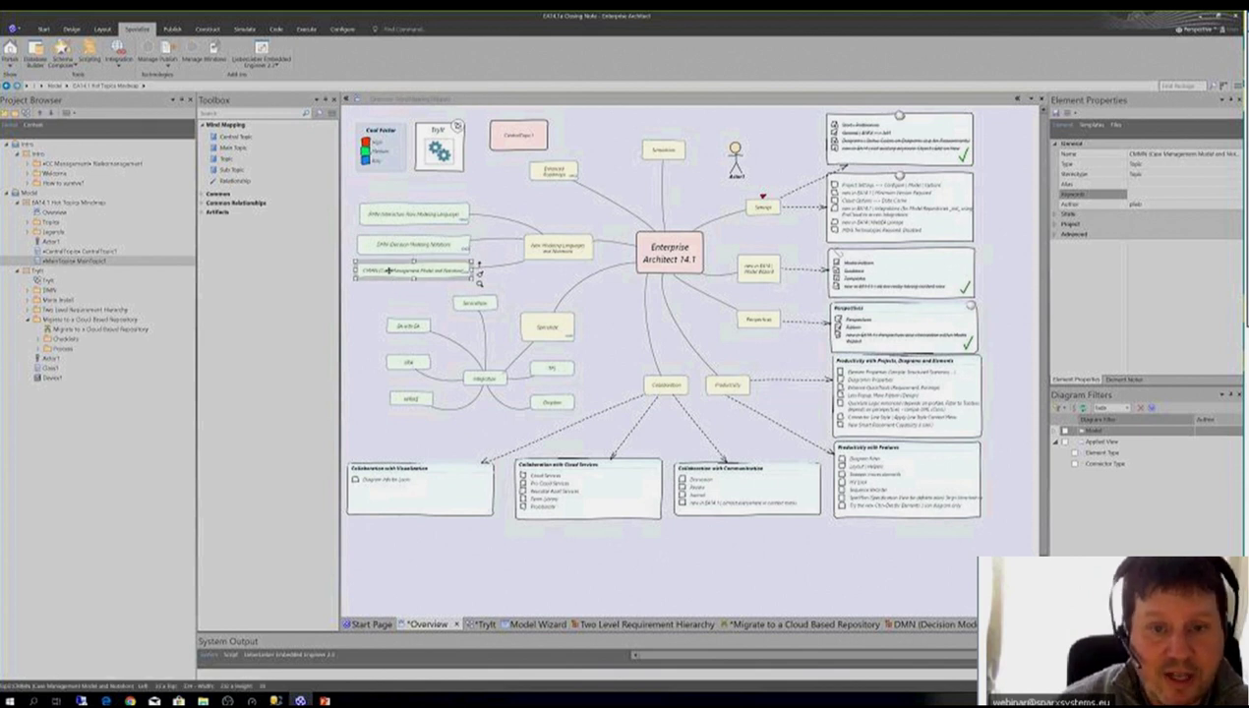
double_click(390, 270)
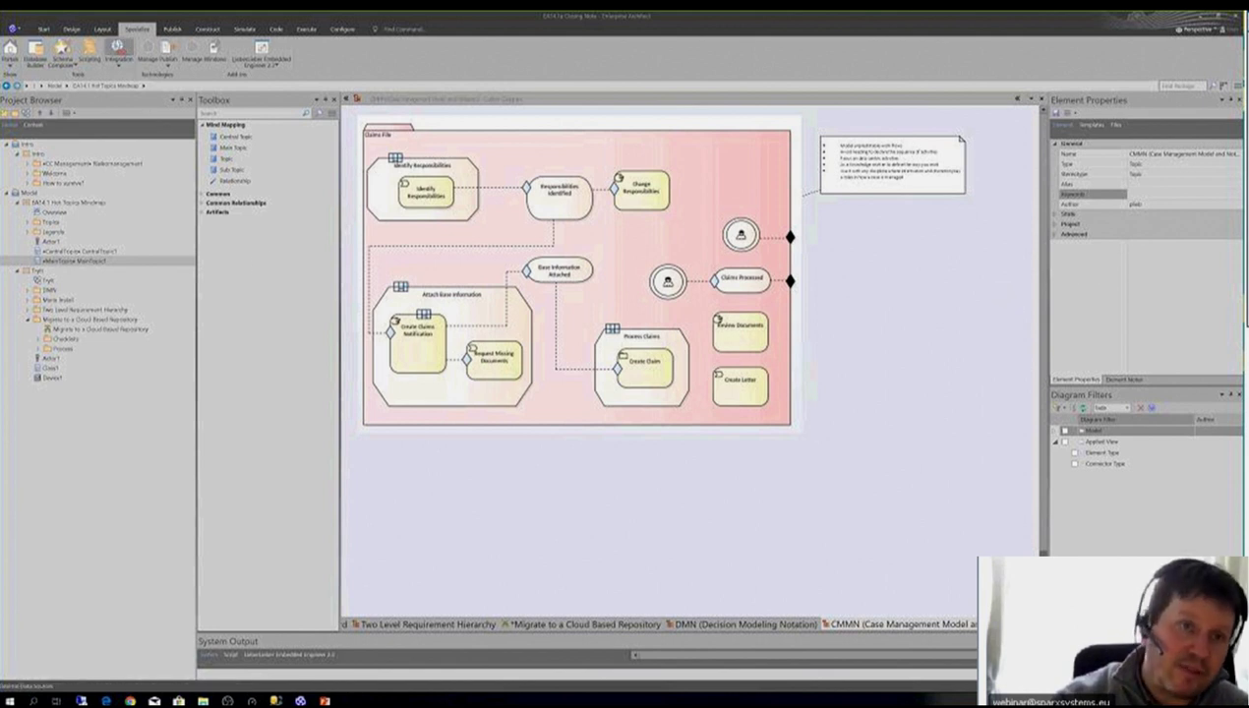
Step: Open the list of MDG technologies and examine the LieberLieber AUTOSAR Engineer and LieberLieber Embedded Engineer entries
left_click(108, 30)
left_click(135, 29)
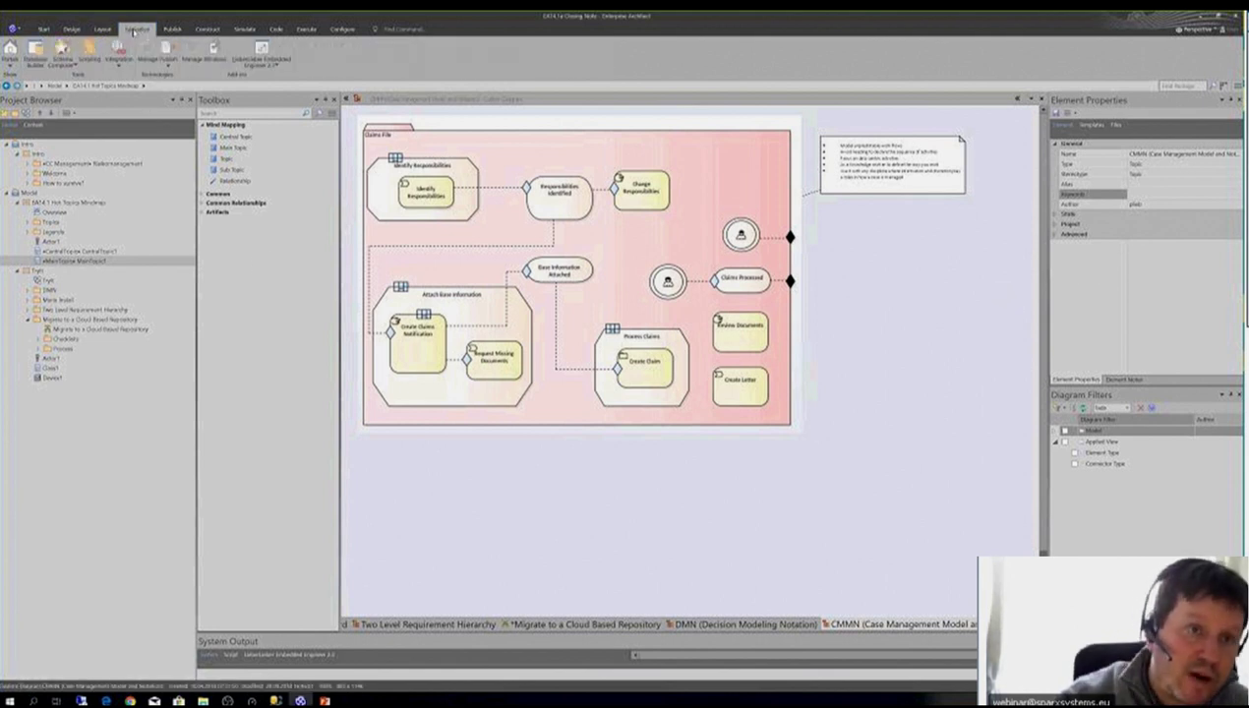
left_click(147, 47)
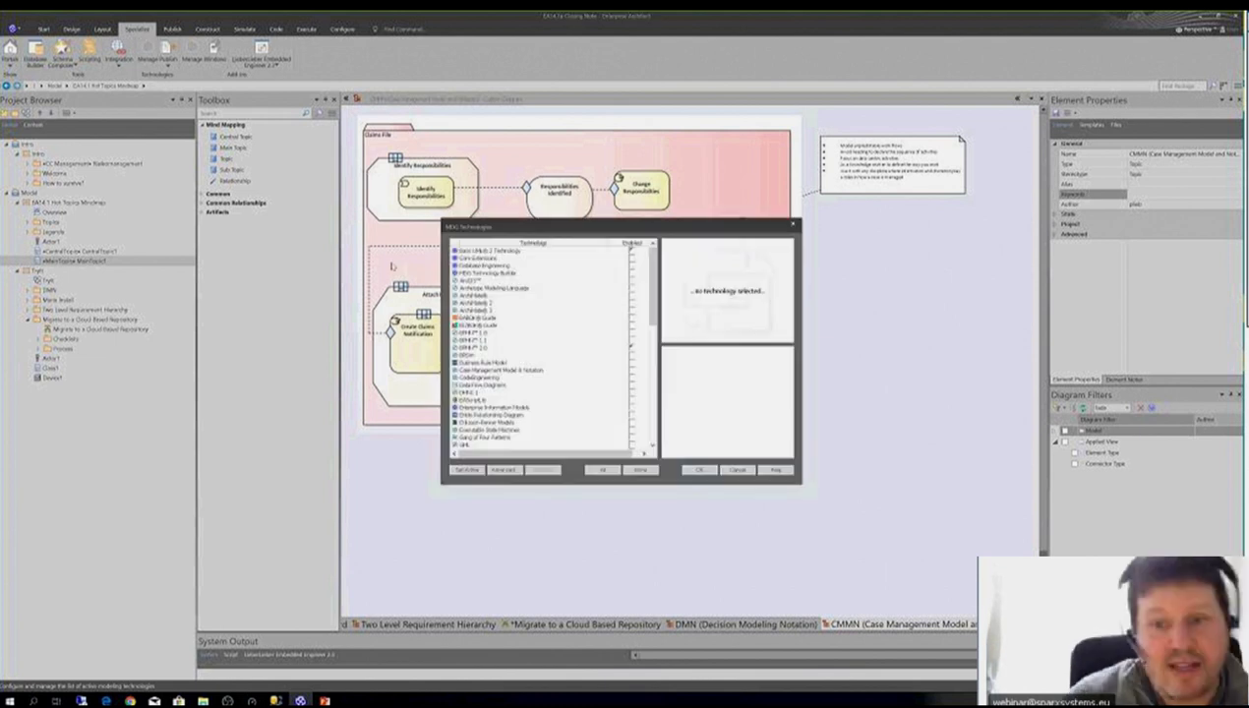
scroll(515, 433, "down", 5)
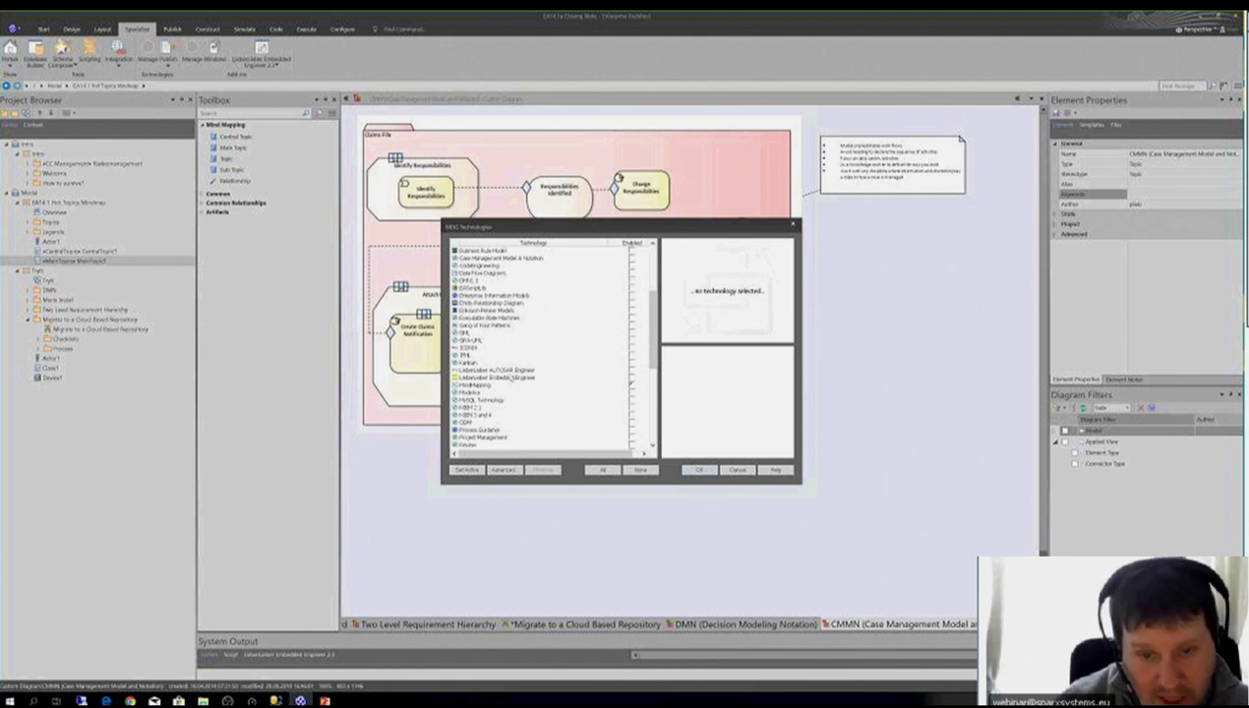
left_click(519, 370)
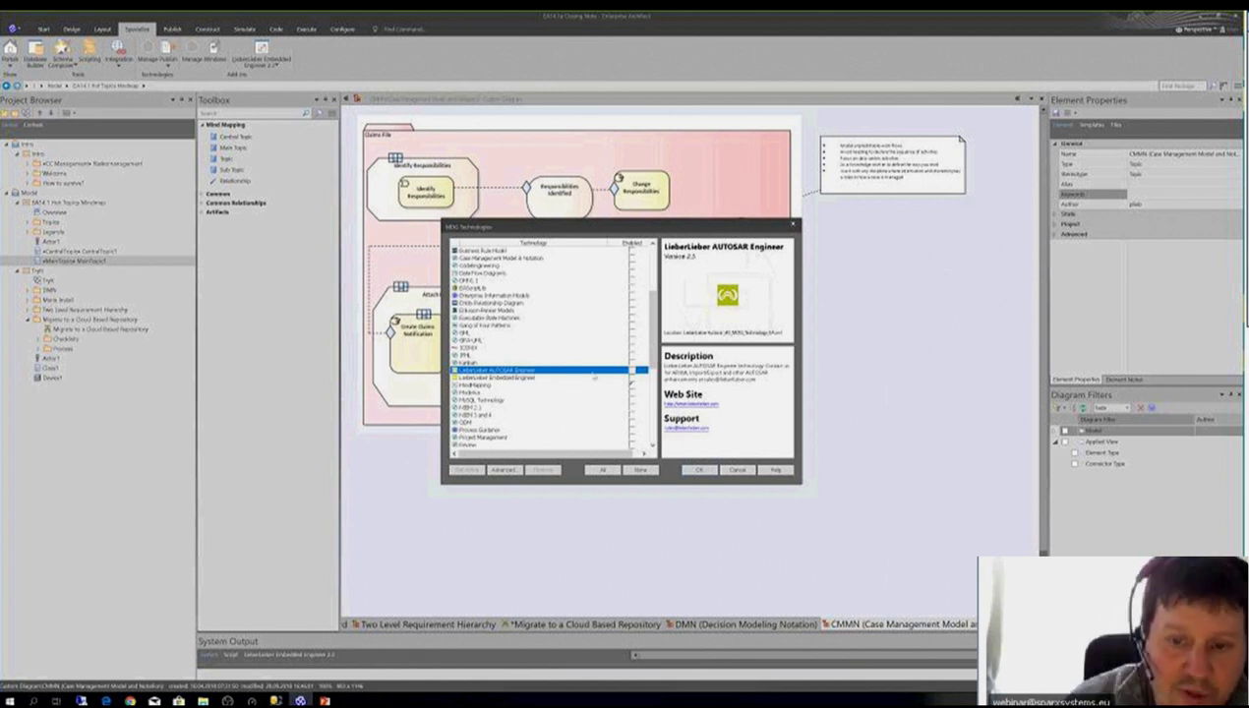
left_click(507, 377)
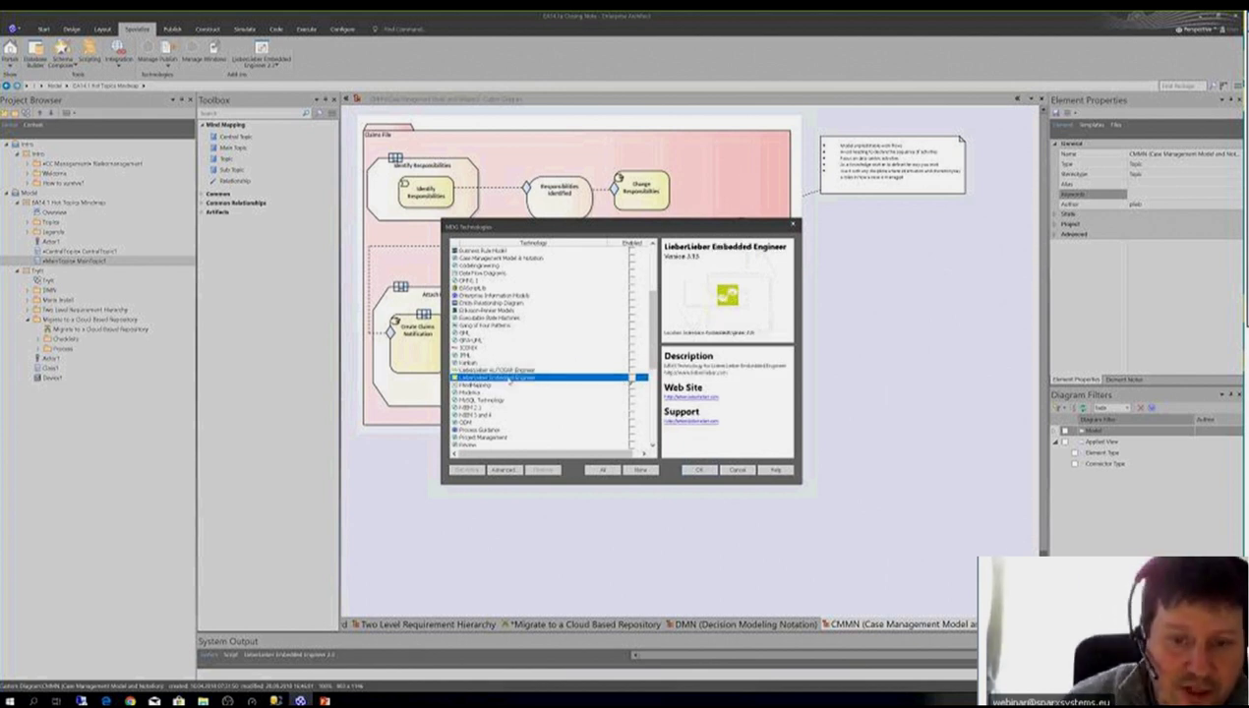
left_click(510, 371)
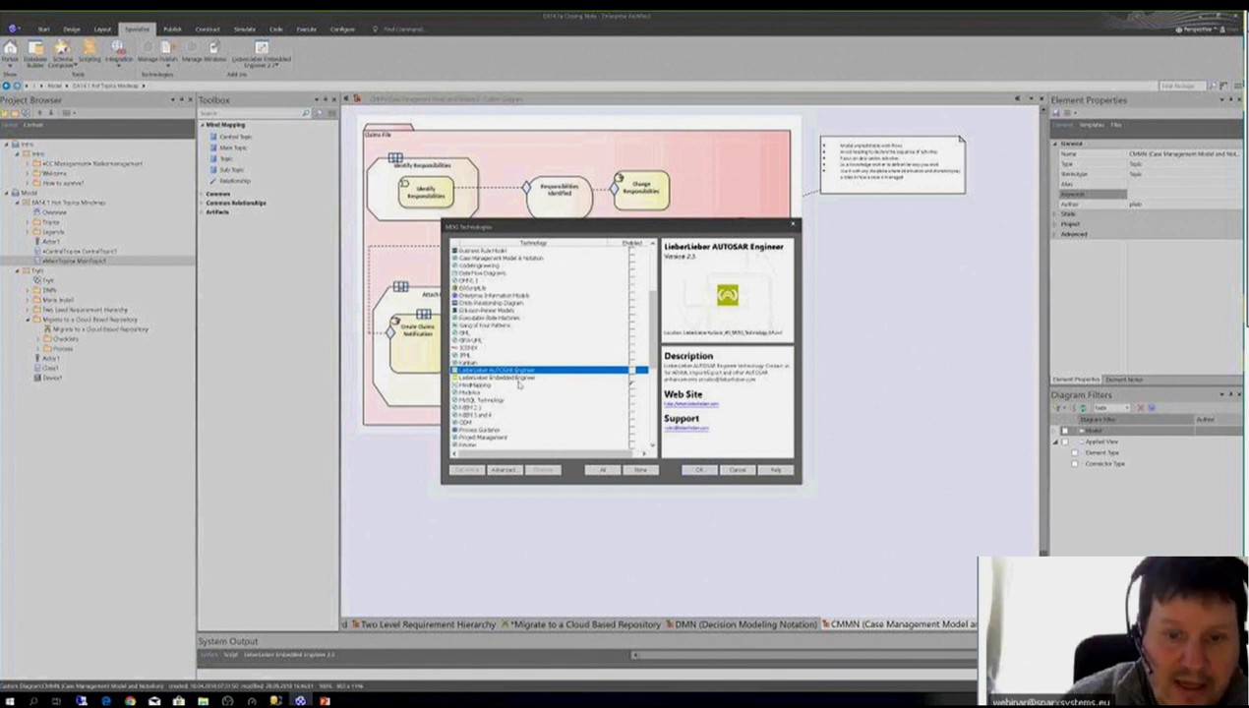
left_click(521, 378)
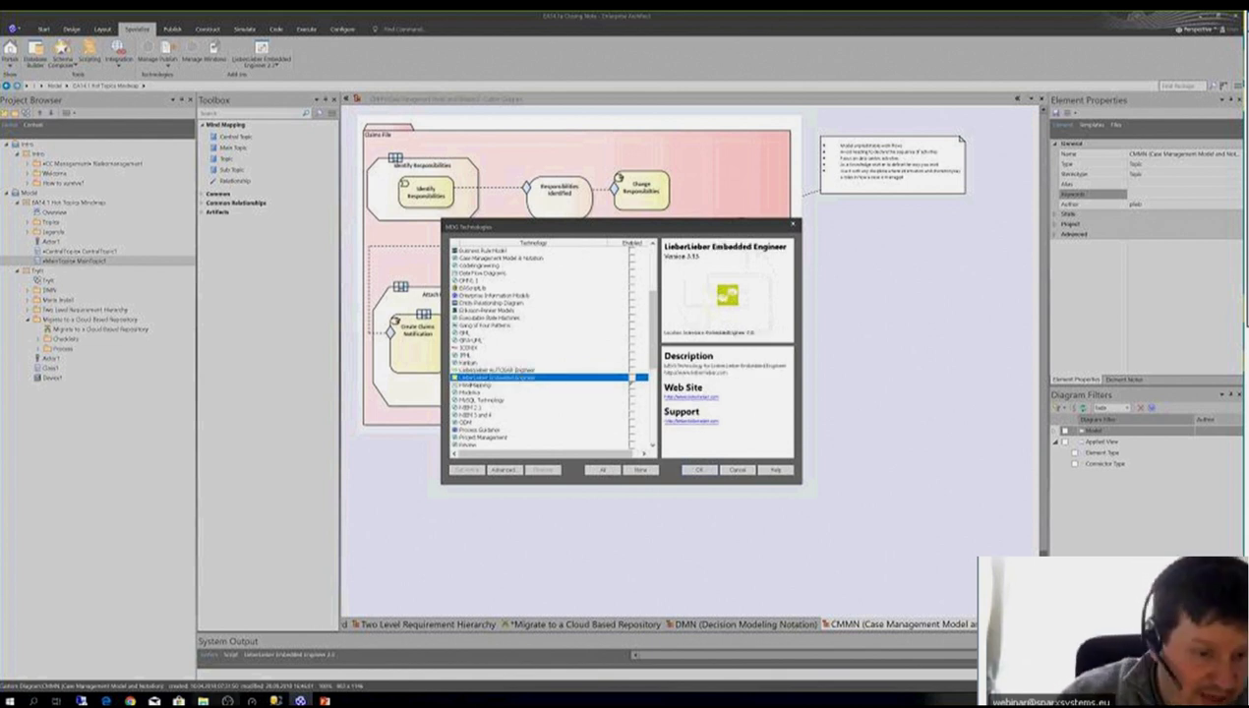
mouse_move(130, 701)
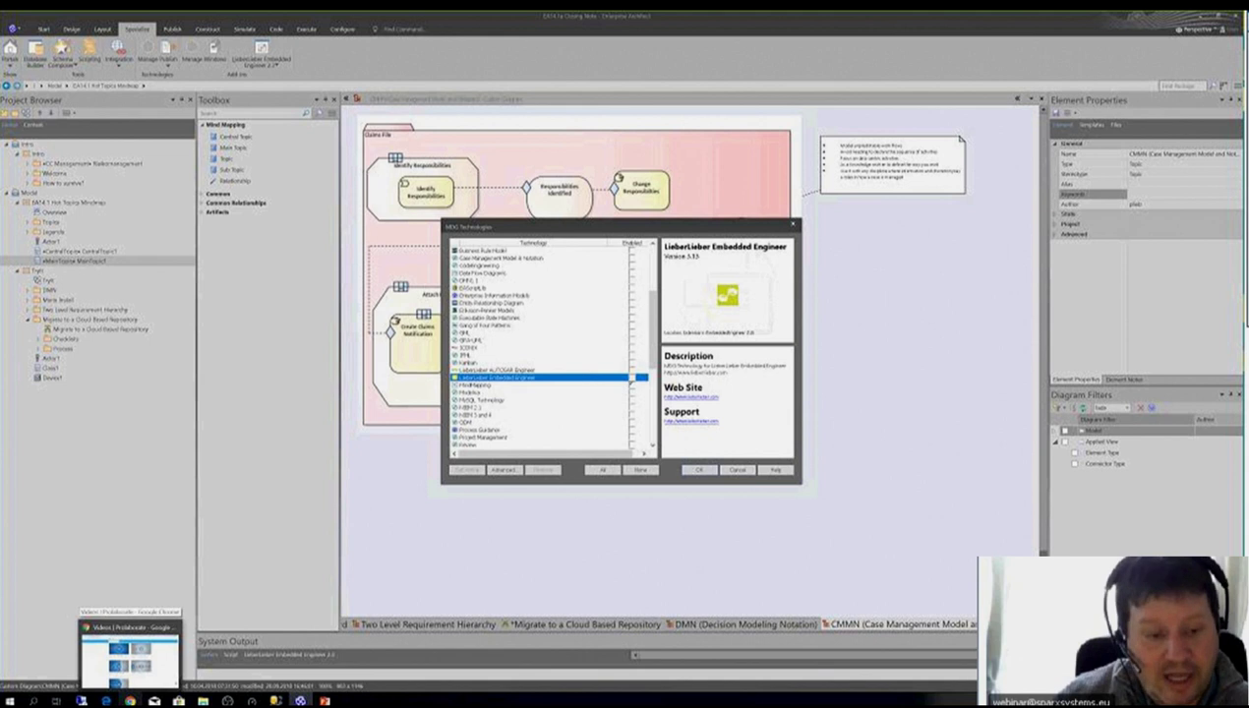
left_click(130, 657)
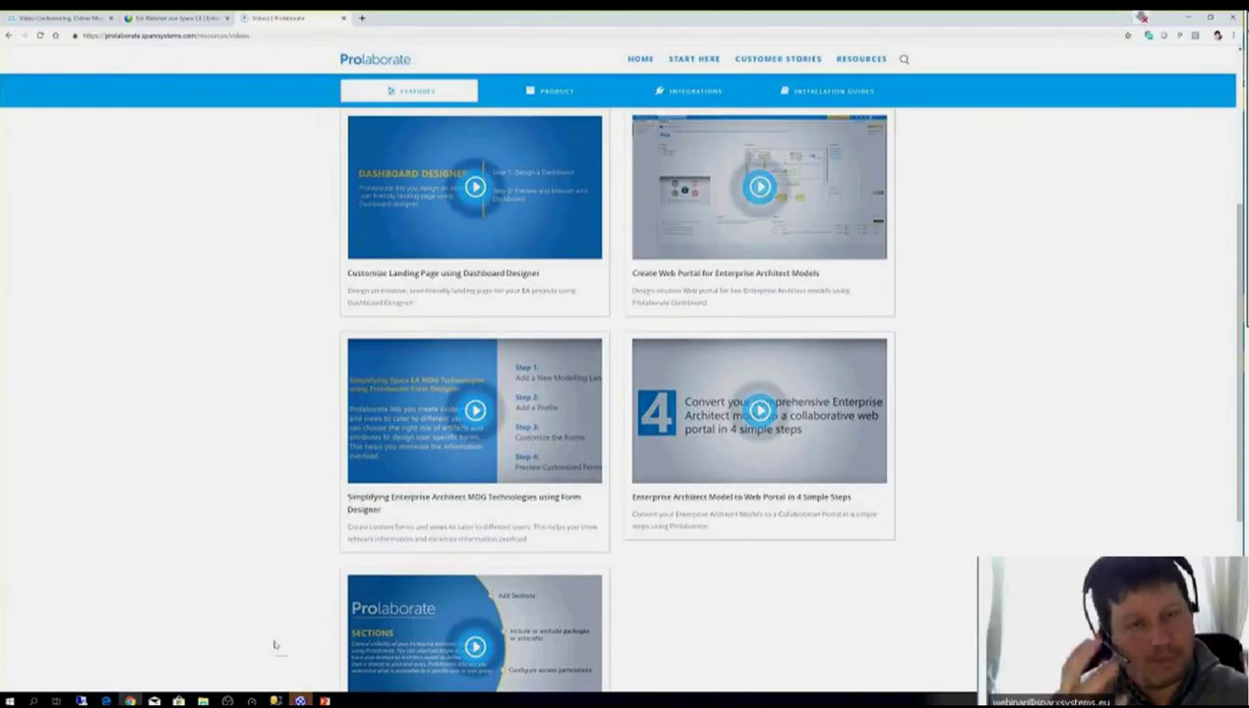
left_click(415, 37)
type("www.o")
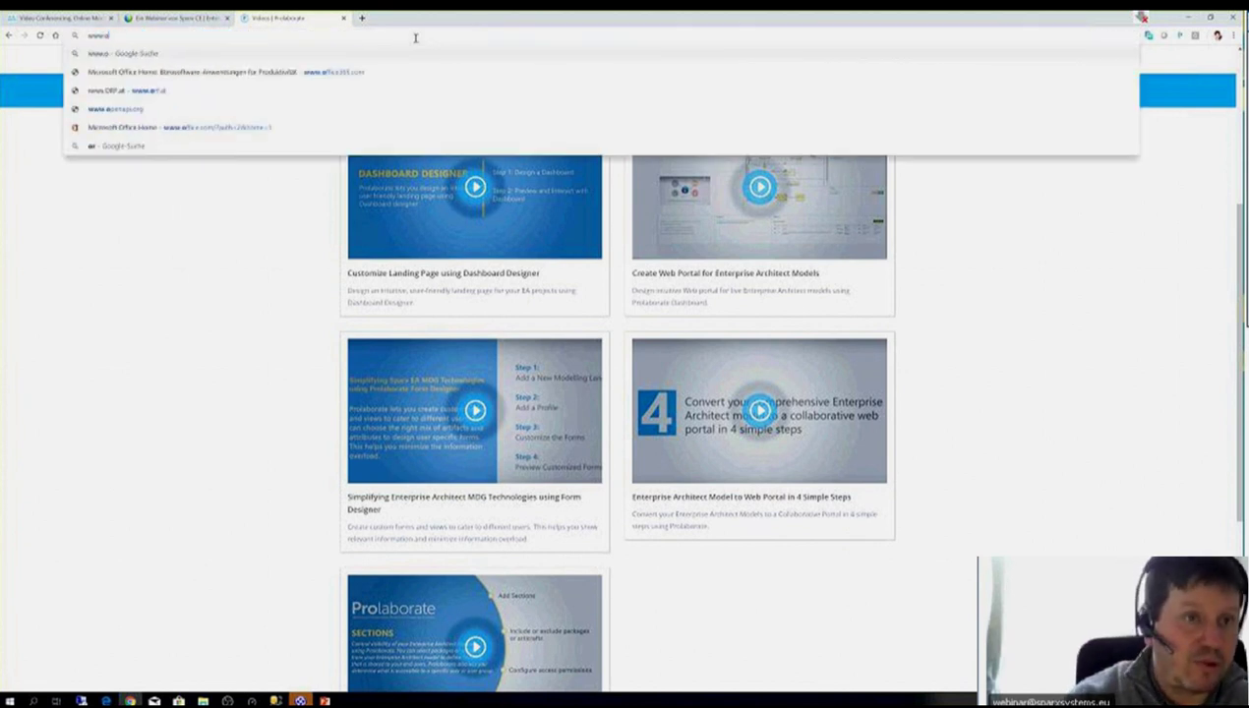
key("BackSpace")
type("aut")
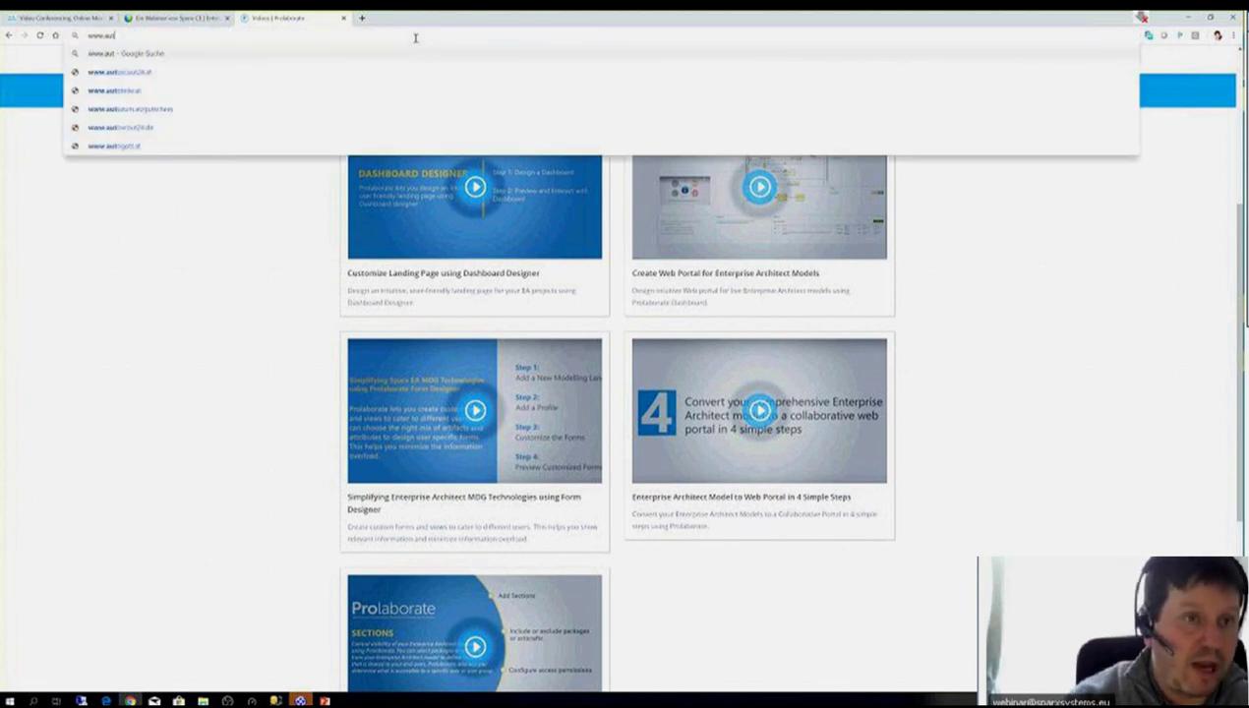
type("omationml.org")
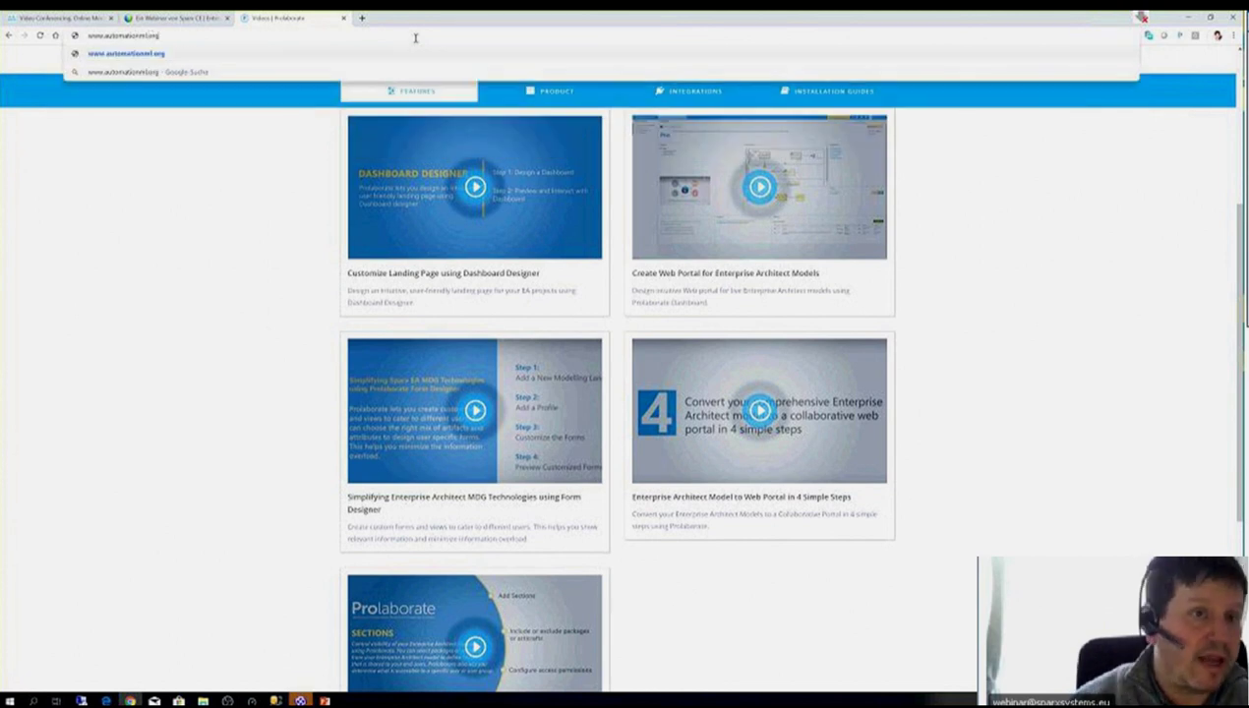
key("Return")
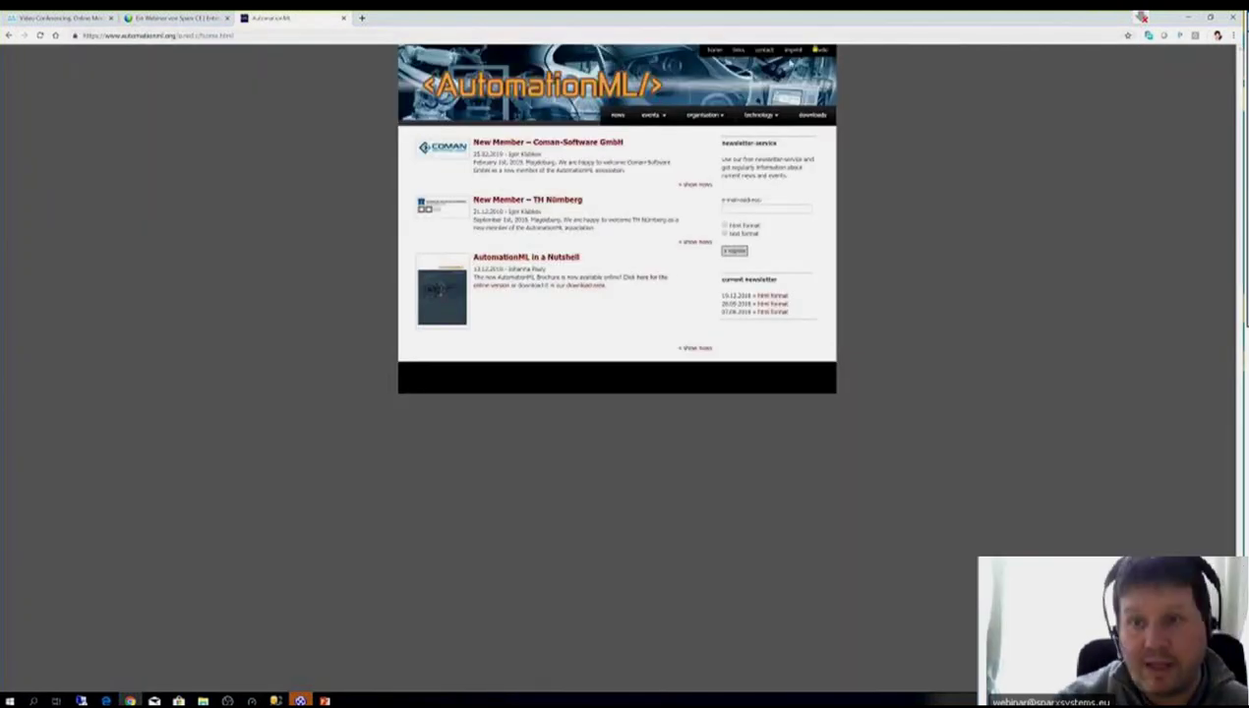
Step: Open the AutomationML site's tools page and look through the tools provided by companies and by research institutes/universities
mouse_move(750, 118)
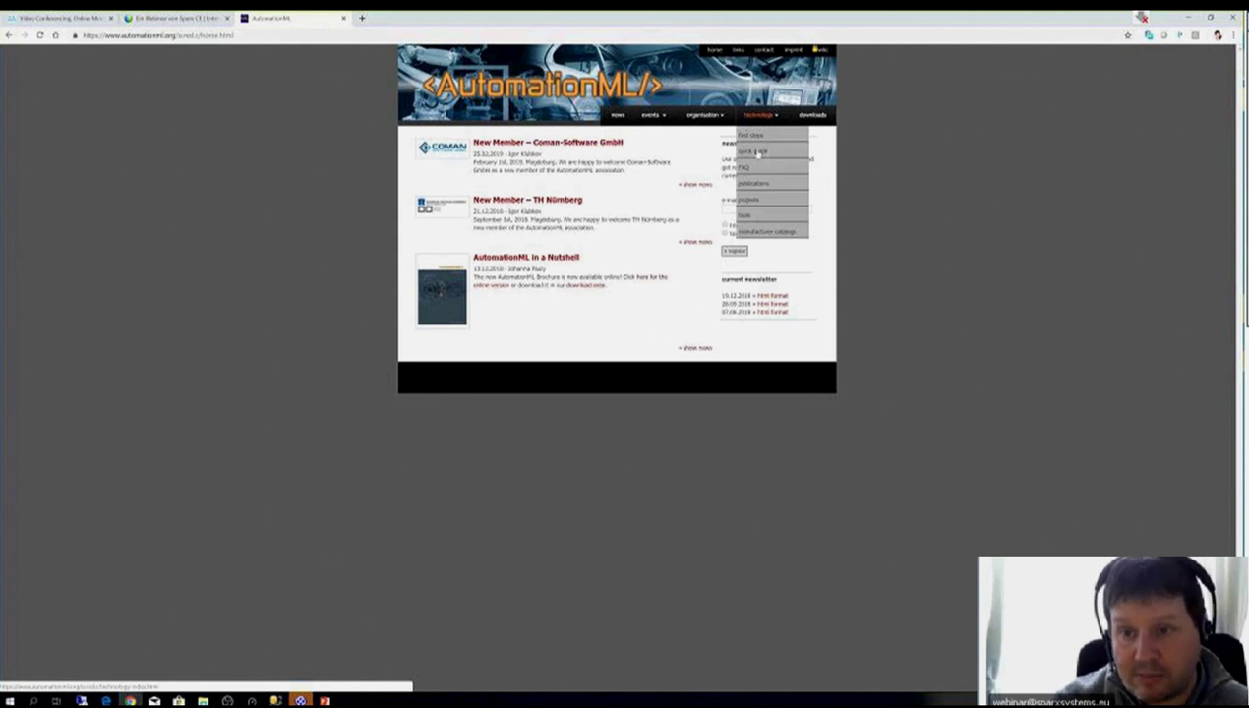
left_click(763, 215)
scroll(533, 300, "down", 1)
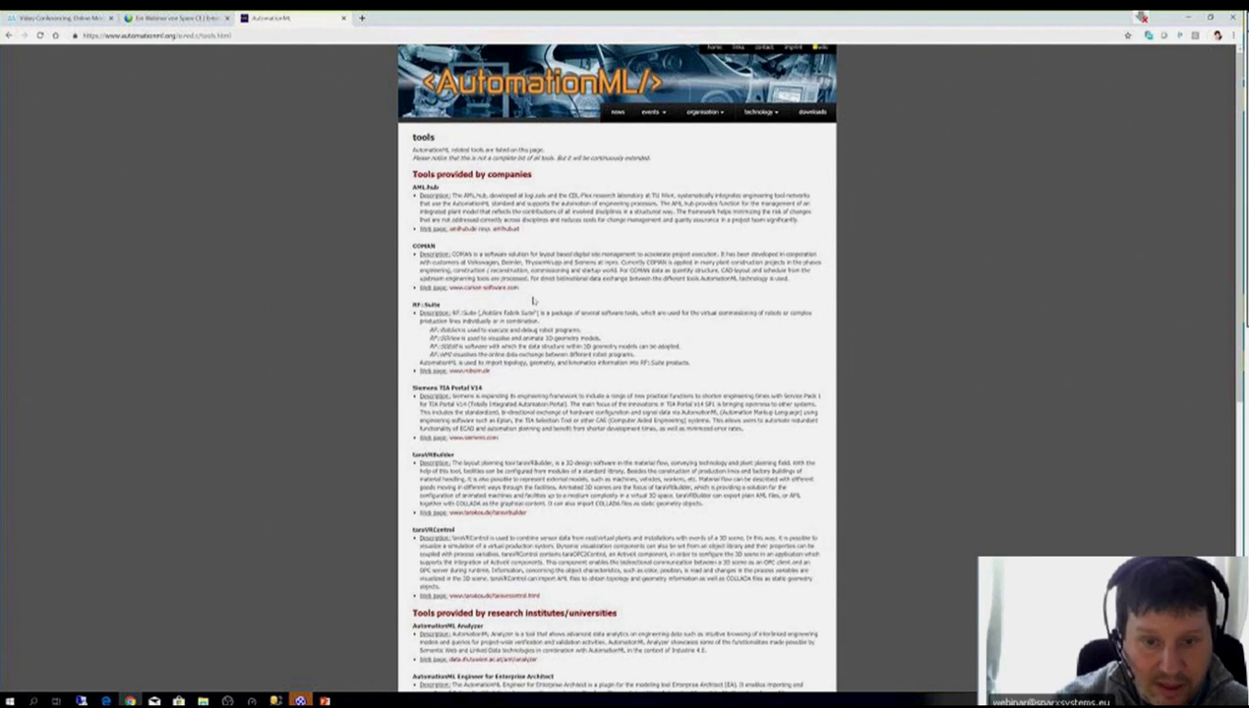
scroll(533, 300, "down", 4)
scroll(549, 332, "down", 4)
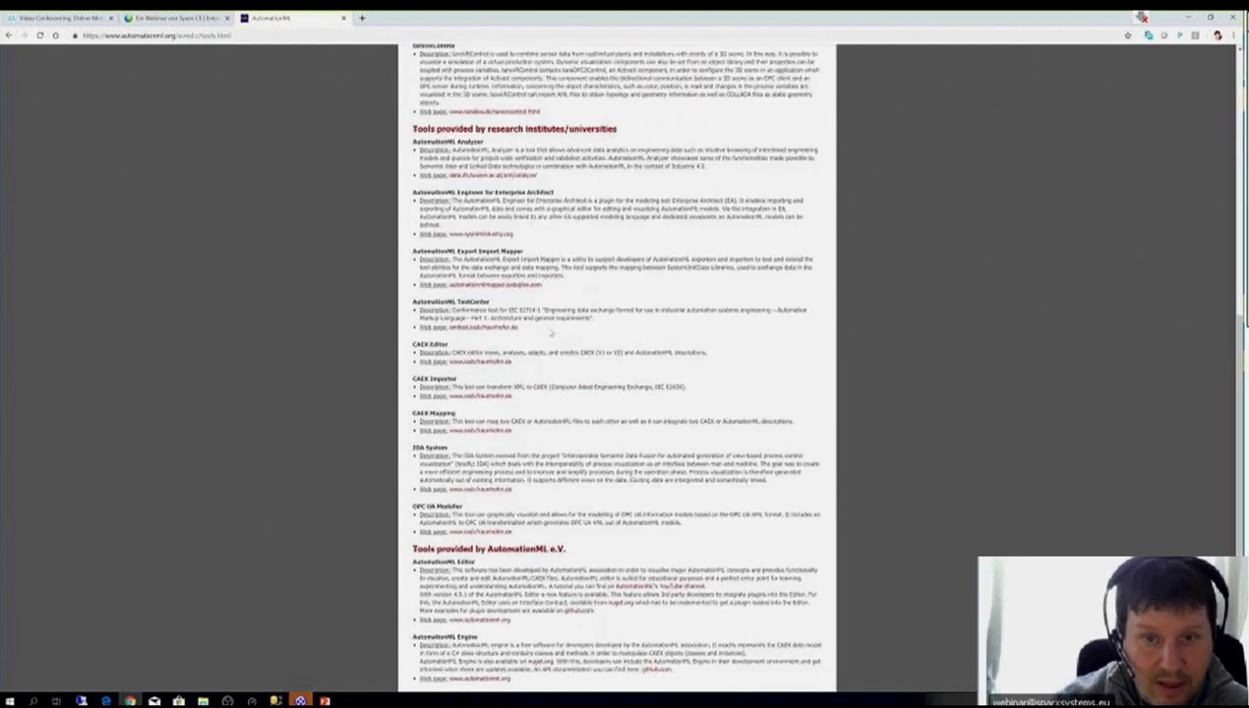